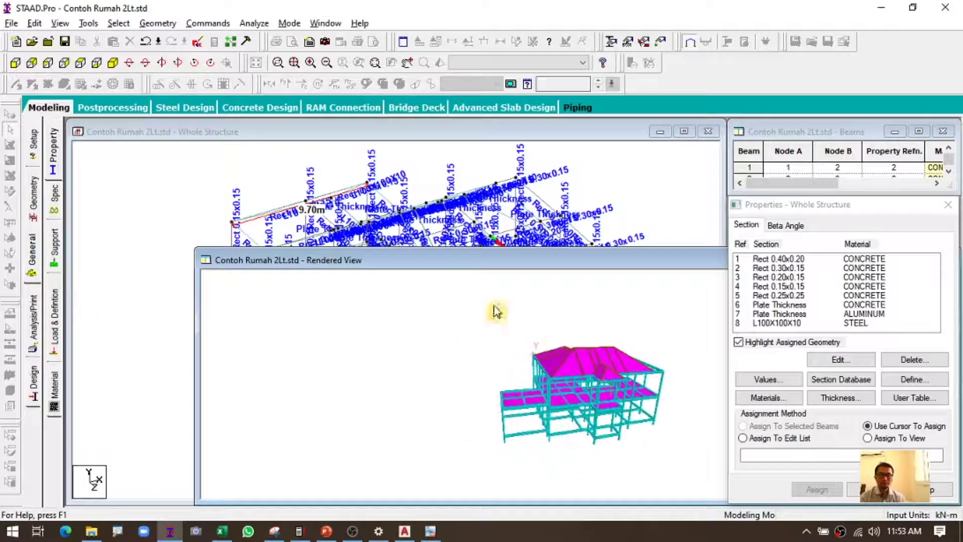
Step: Examine the rendered 3D model of the house structure from several angles
left_click_drag(784, 207, 862, 224)
left_click_drag(473, 402, 473, 504)
left_click_drag(401, 346, 466, 374)
left_click_drag(436, 437, 448, 396)
left_click(407, 63)
left_click_drag(464, 296, 462, 247)
left_click(407, 62)
left_click_drag(507, 281, 512, 313)
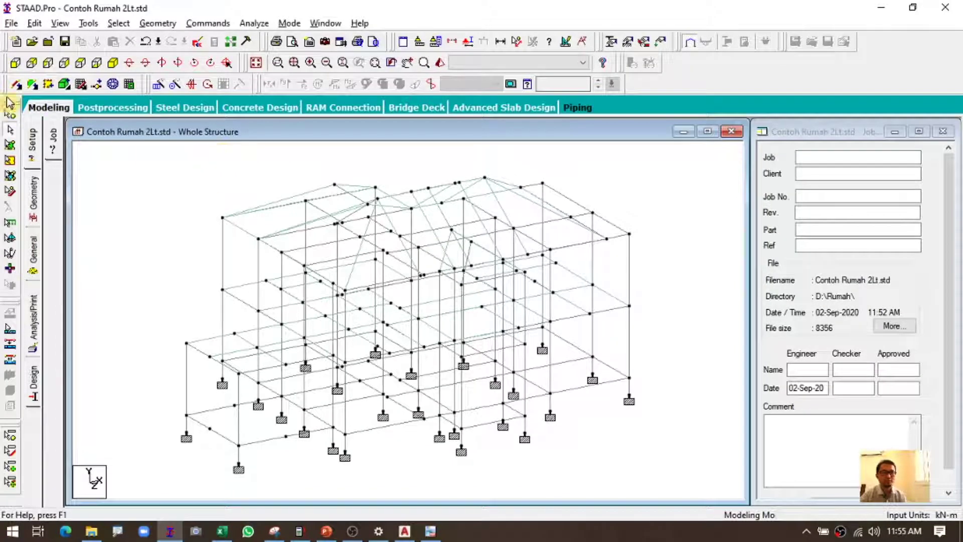
Step: Show the whole structure in front view and select Load Cases Details in the load definitions
left_click(15, 63)
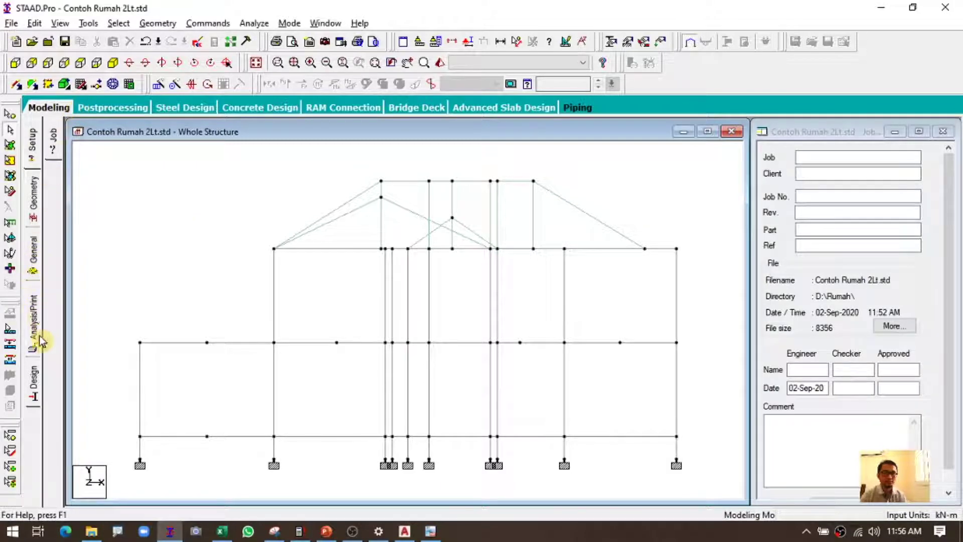
left_click(43, 260)
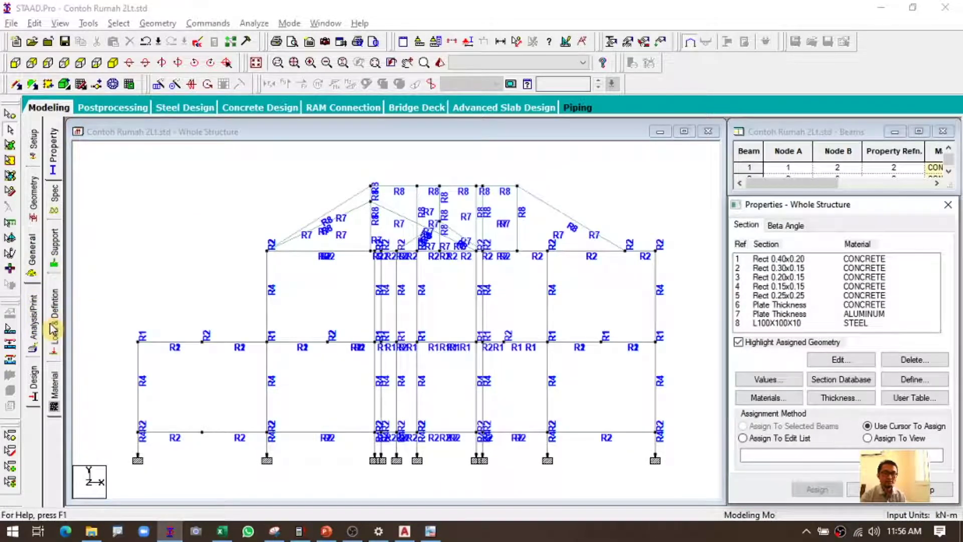
left_click(53, 326)
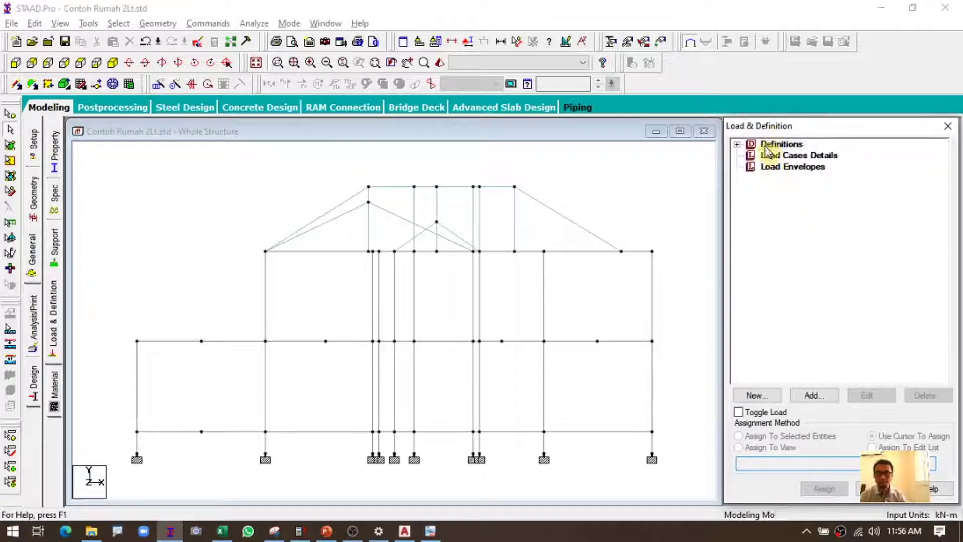
left_click(788, 159)
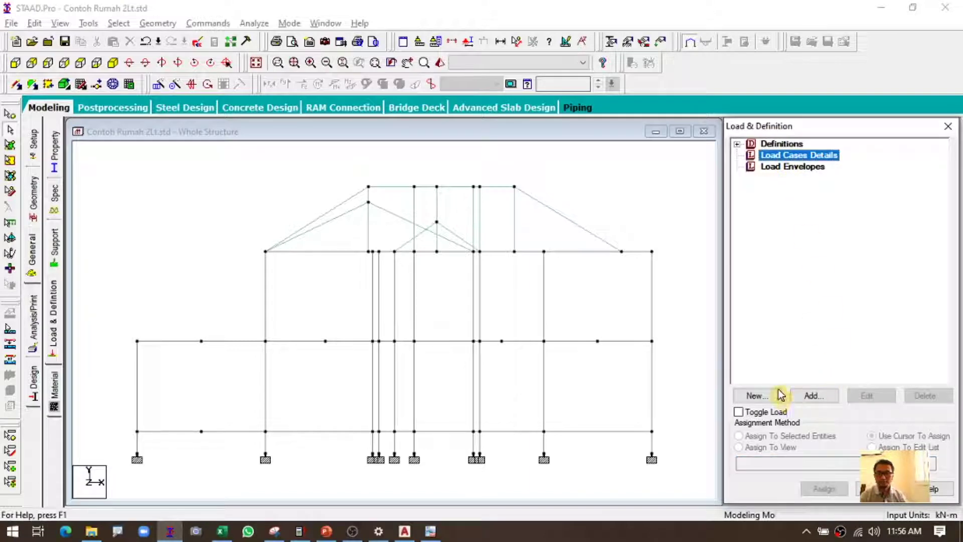
Step: Add primary load case 1 with loading type Dead and the title DL
left_click(759, 396)
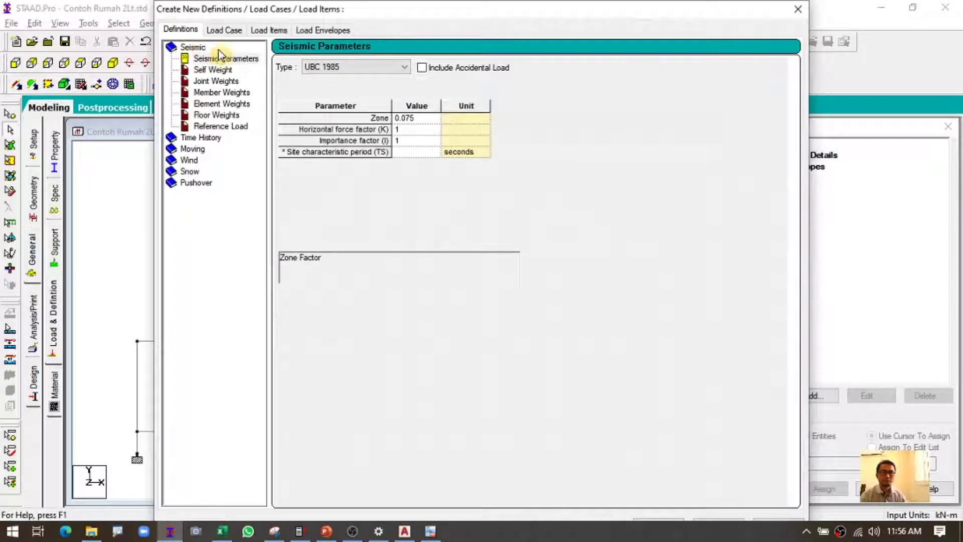
left_click(226, 30)
left_click(209, 60)
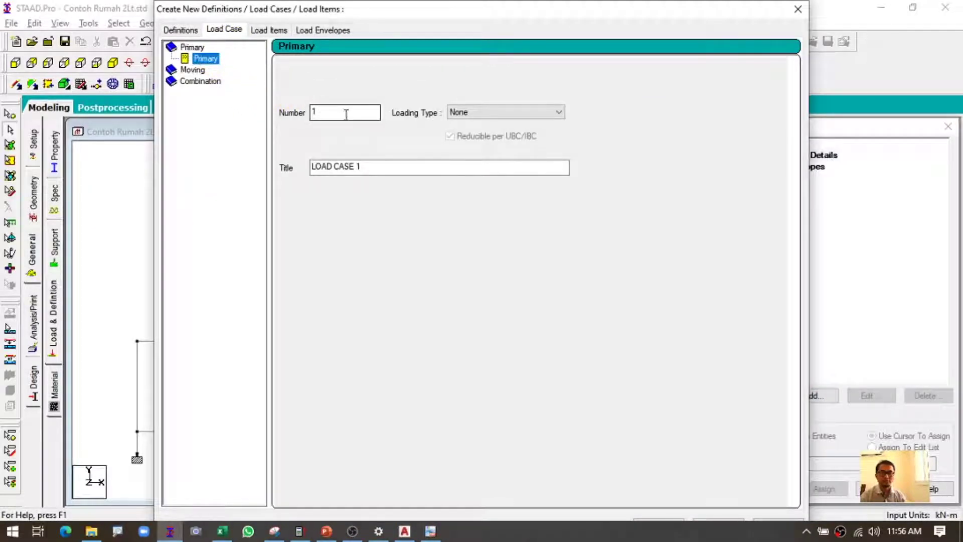
left_click(490, 114)
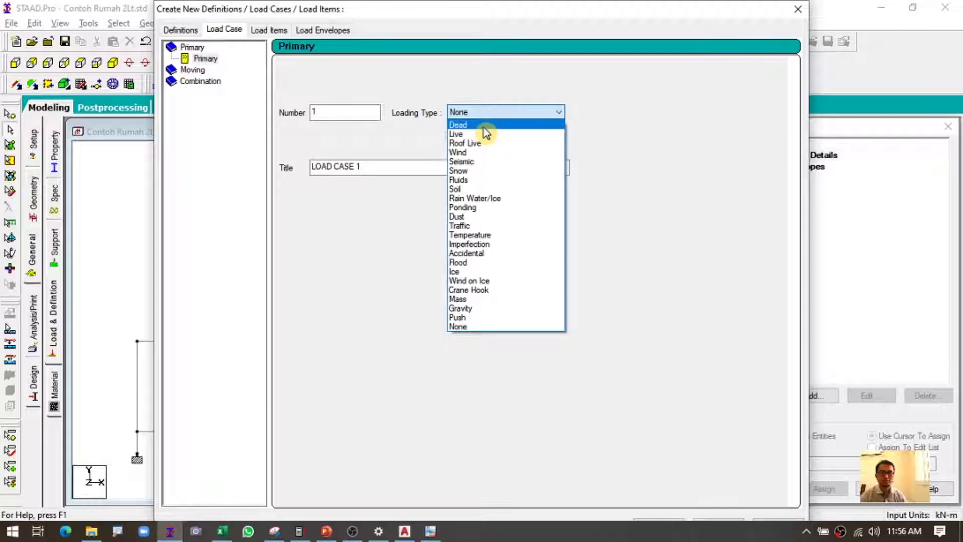
left_click(486, 132)
left_click_drag(373, 167, 186, 179)
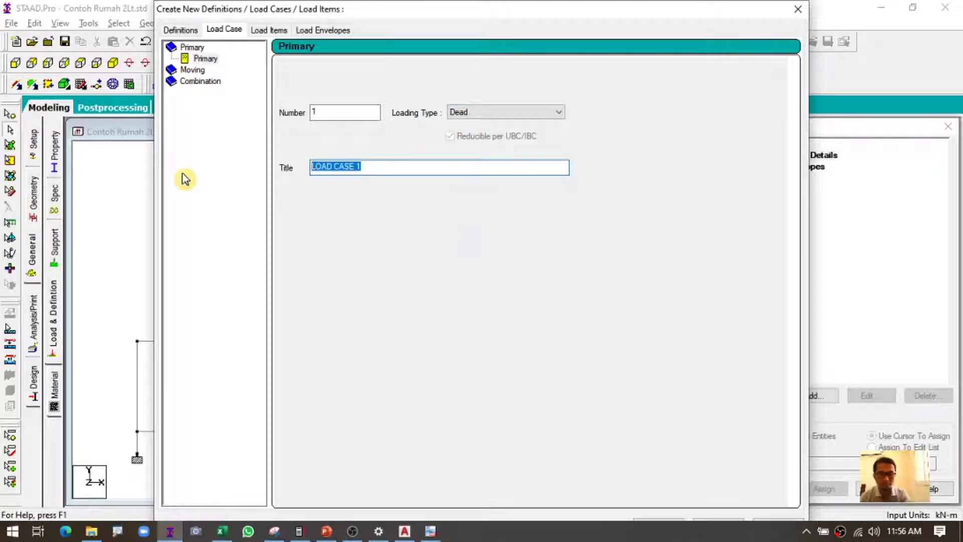
type("DL")
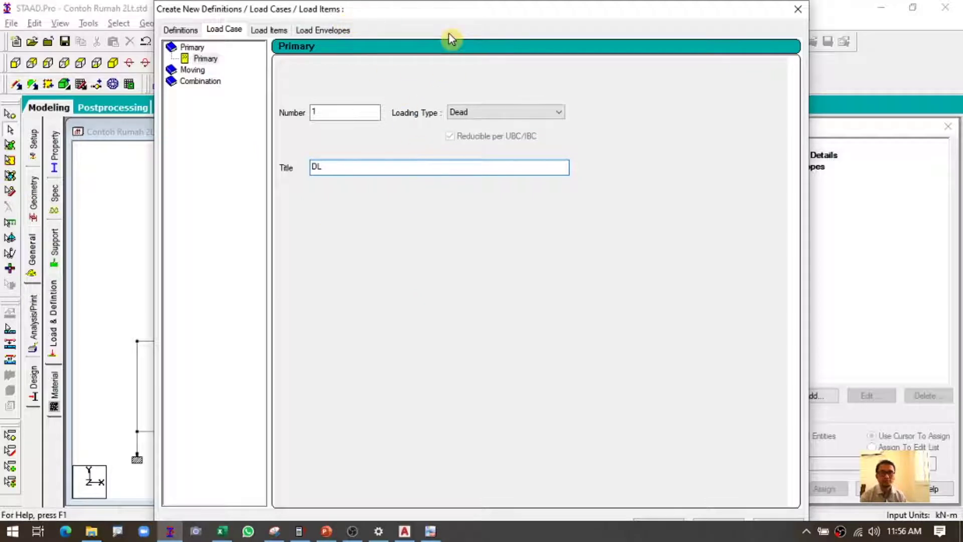
left_click_drag(449, 17, 447, 6)
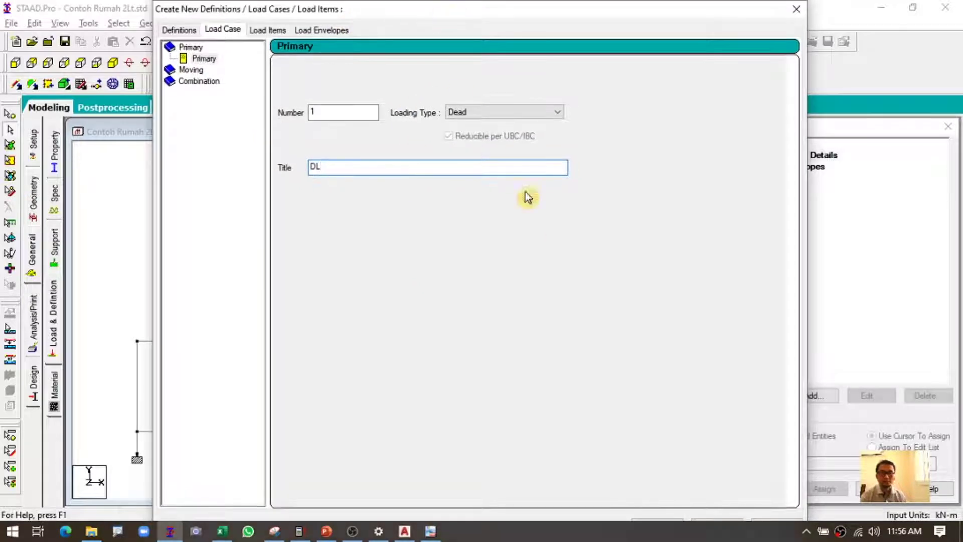
left_click(667, 521)
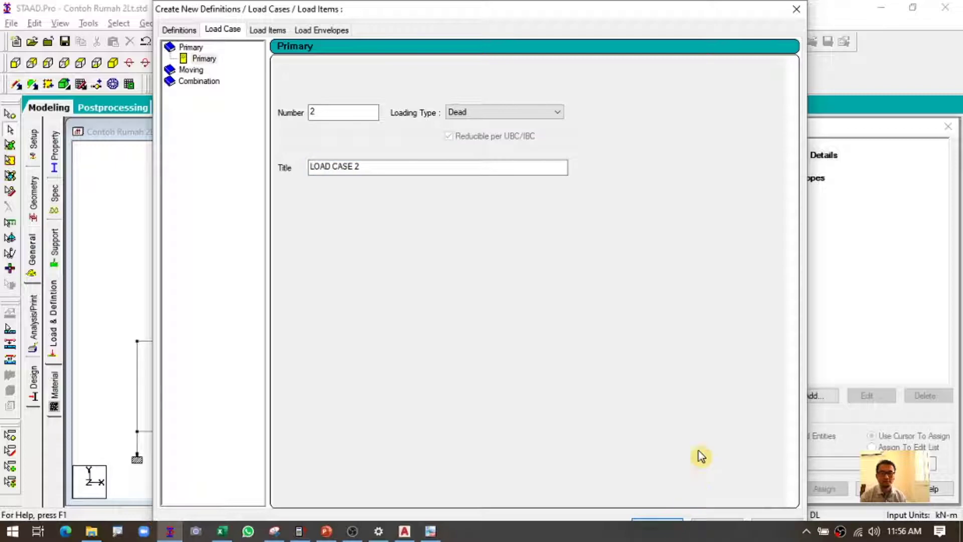
Step: Add primary load case 2 with loading type Live and the title LL
left_click_drag(615, 7, 526, 12)
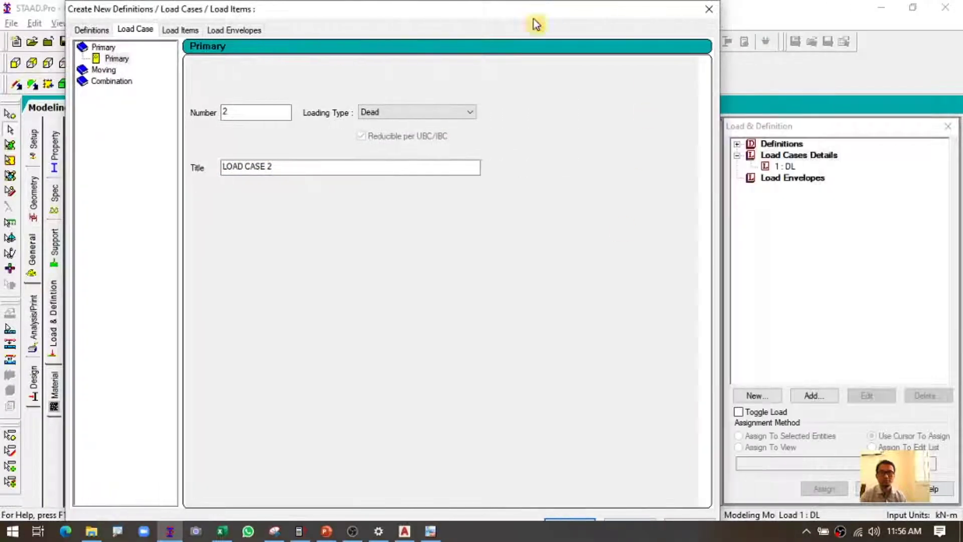
left_click(396, 111)
left_click(394, 132)
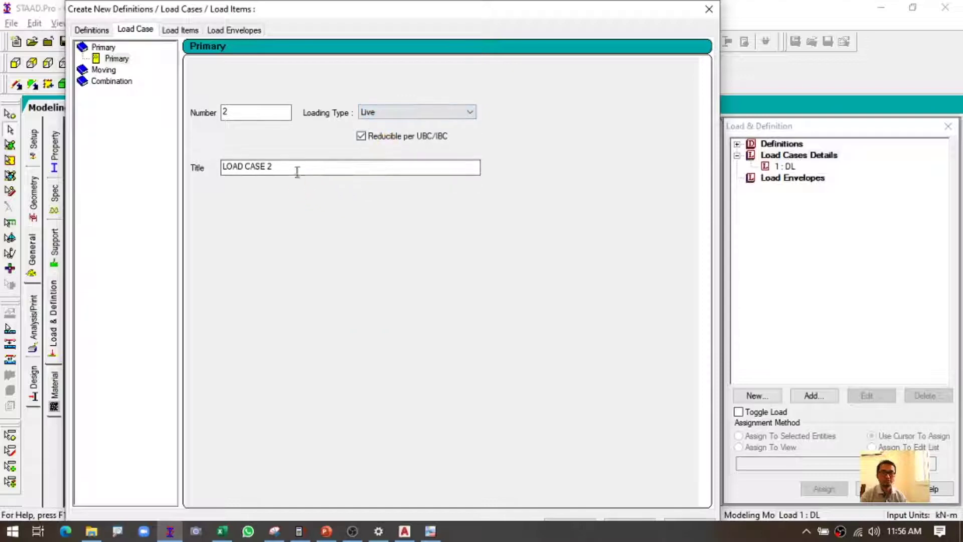
left_click_drag(297, 167, 133, 168)
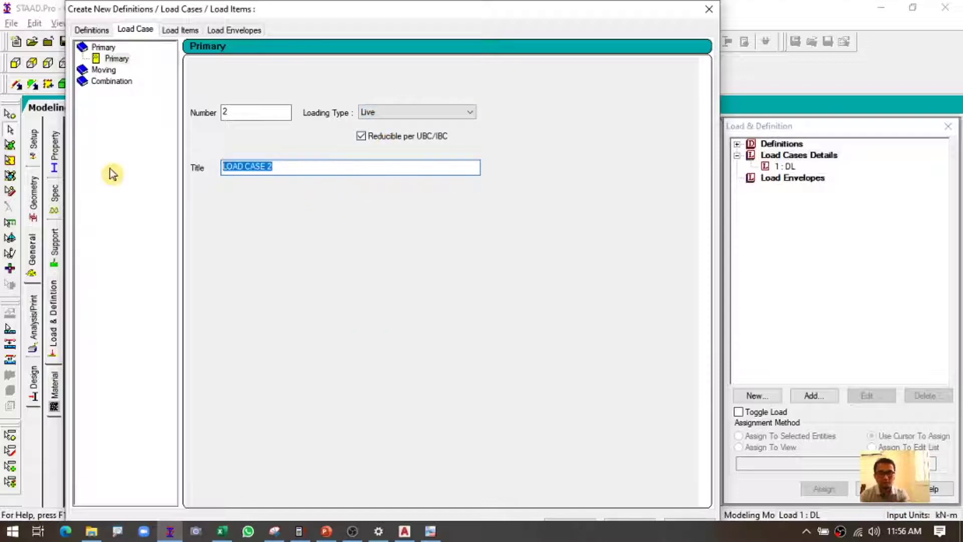
type("LL")
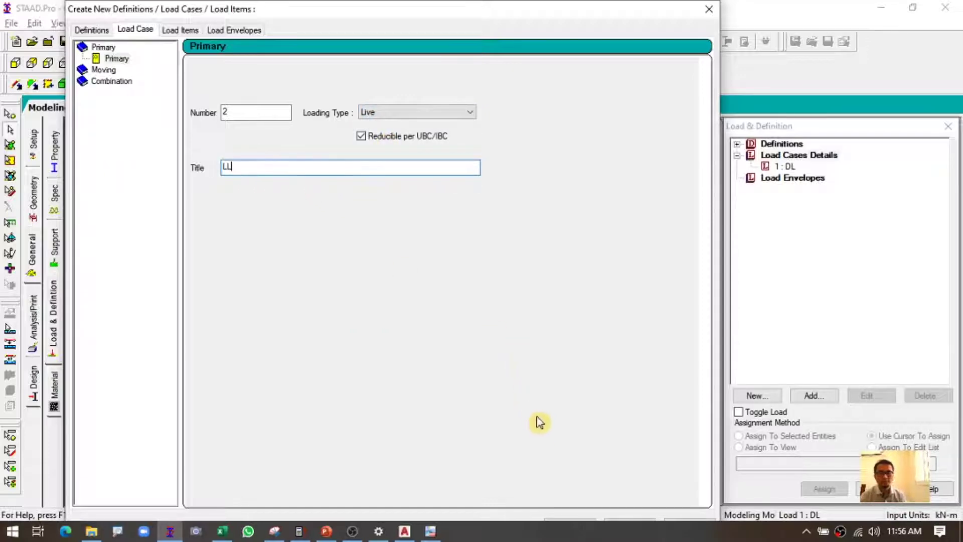
left_click(571, 522)
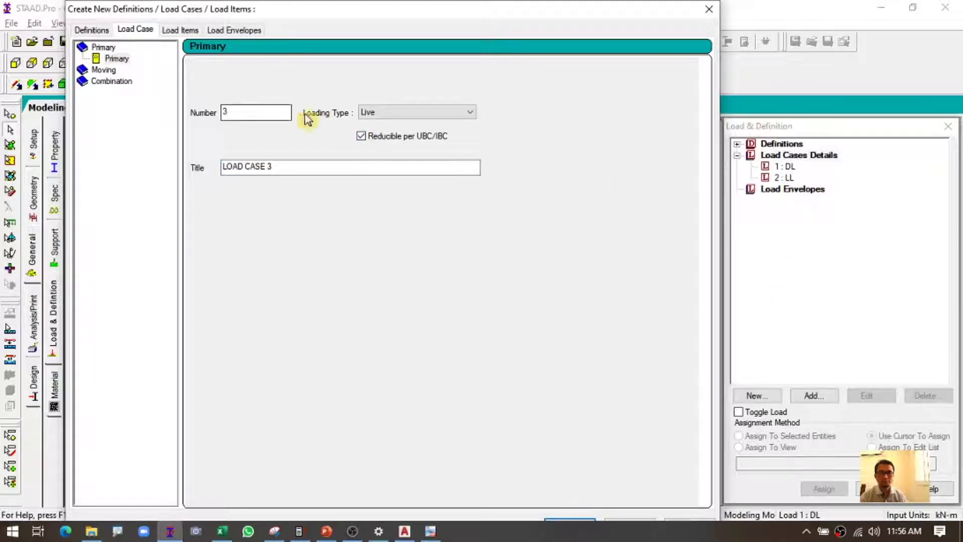
Step: Add primary load case 3 with loading type Roof Live and the title LLr
left_click(391, 113)
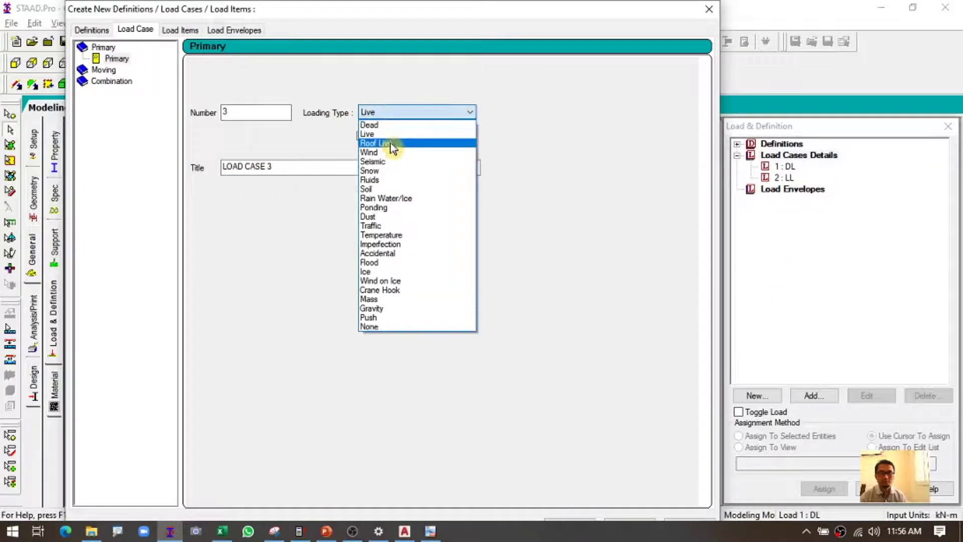
left_click(376, 143)
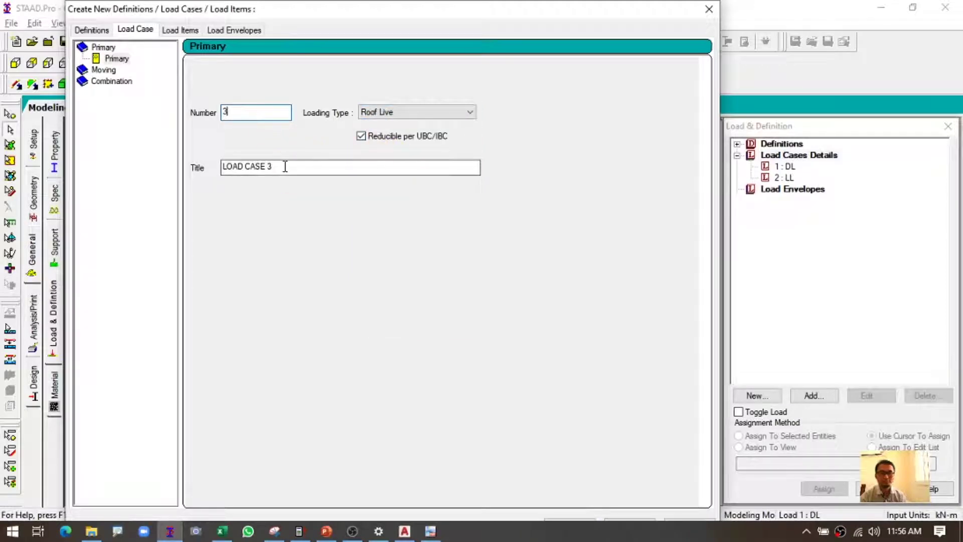
left_click_drag(290, 165, 137, 167)
type("LLr")
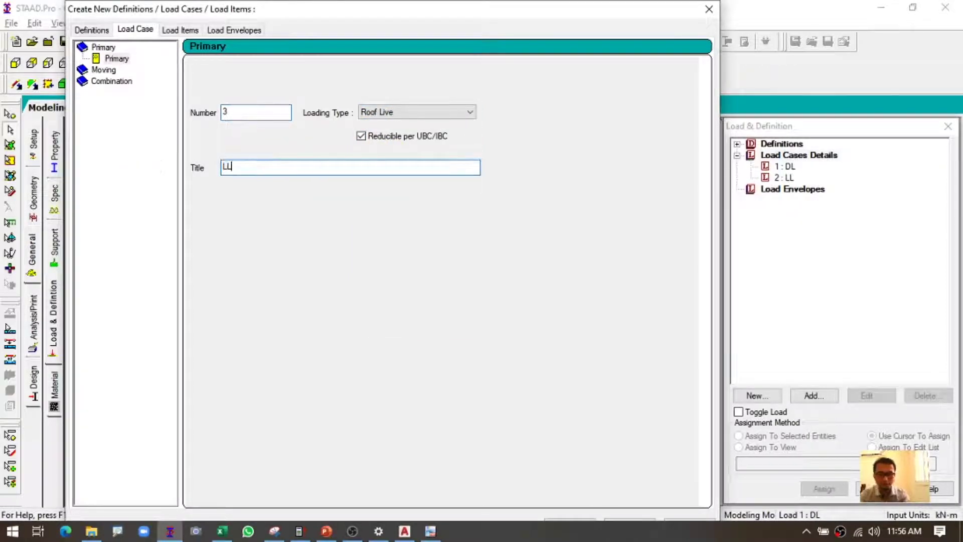
left_click(571, 522)
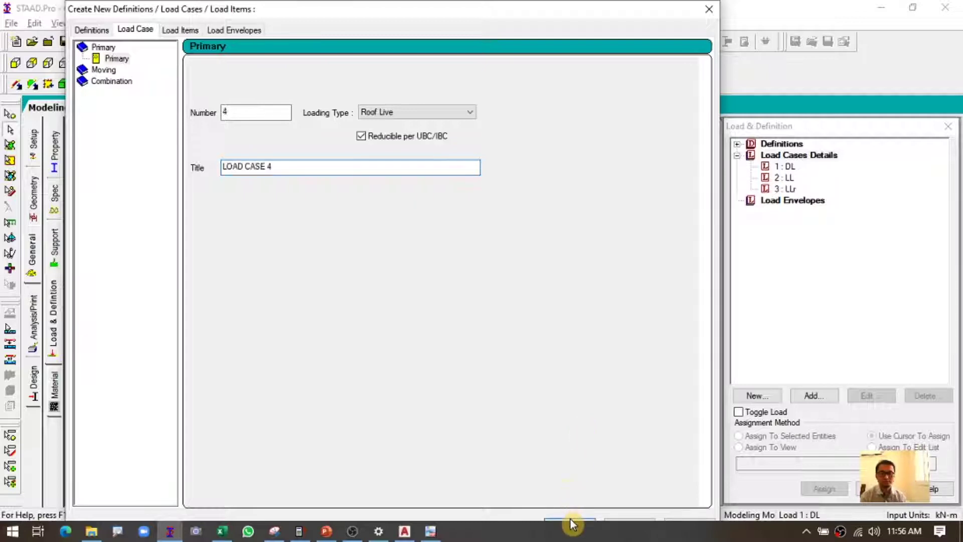
Step: Add primary load case 4 with loading type Seismic and the title E
left_click(391, 113)
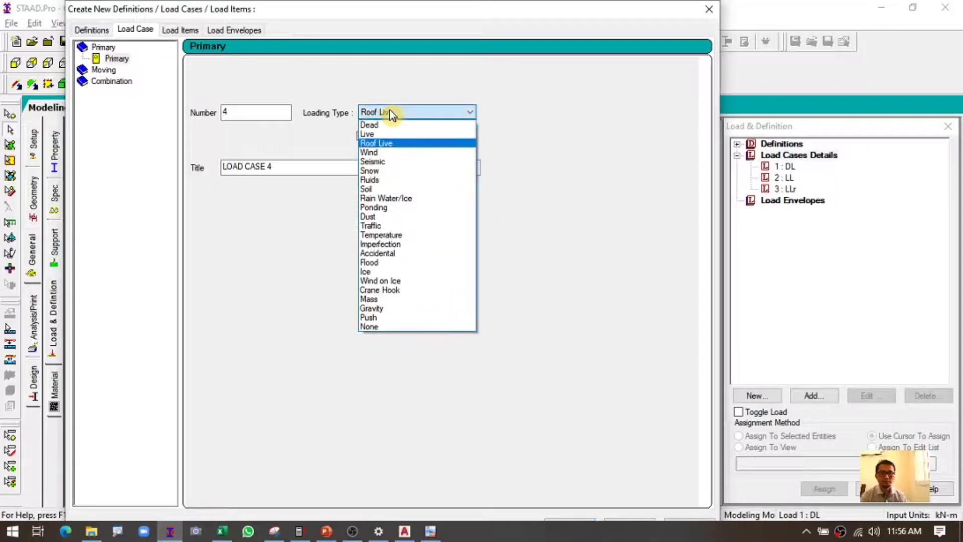
left_click(468, 161)
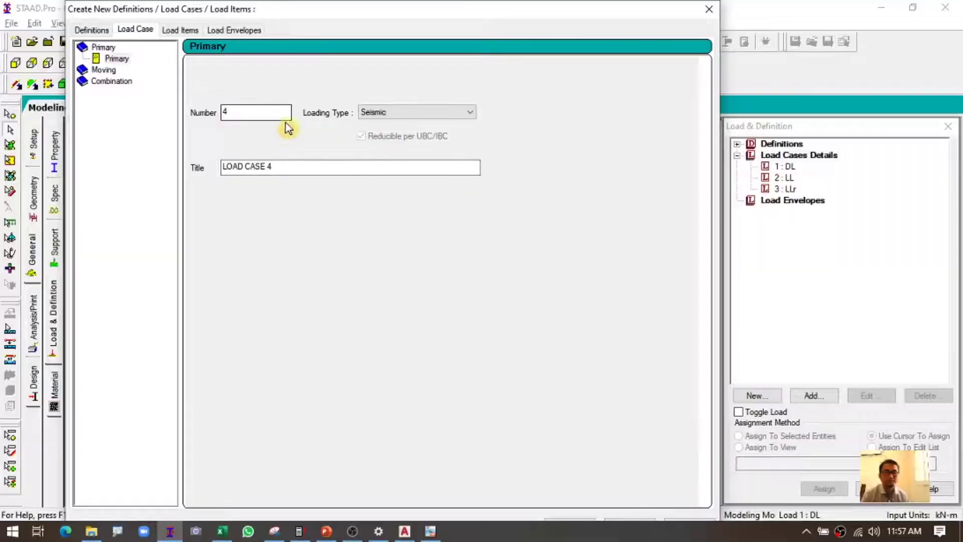
left_click_drag(281, 172, 169, 166)
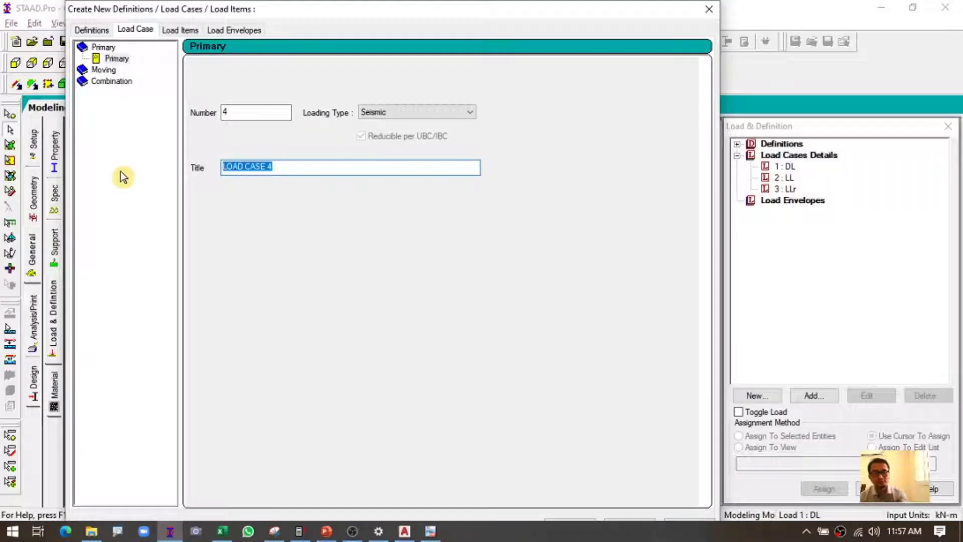
type("E")
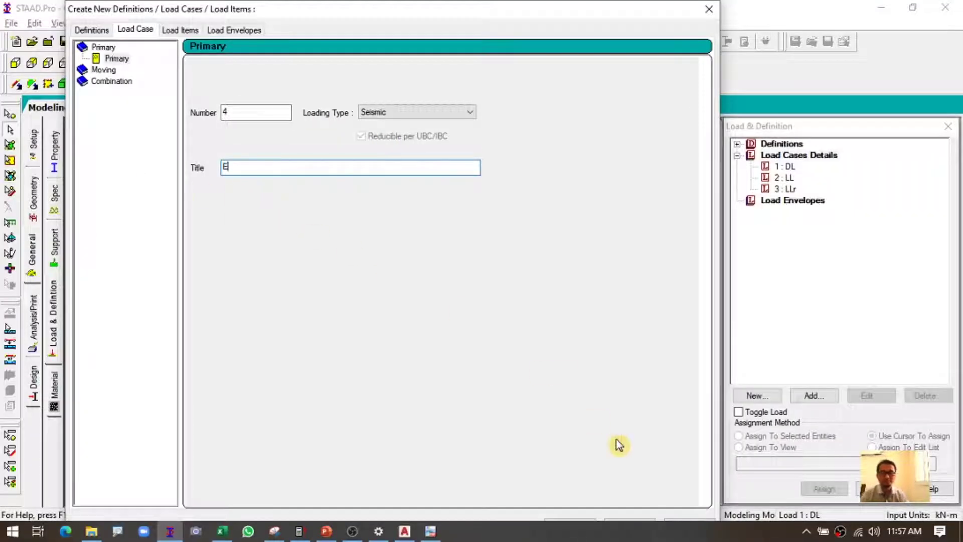
left_click(574, 526)
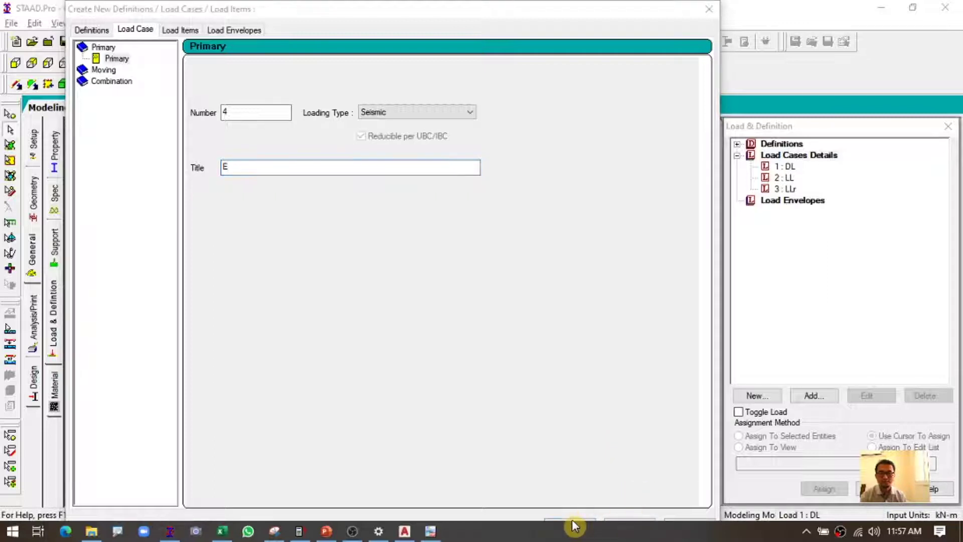
left_click(579, 520)
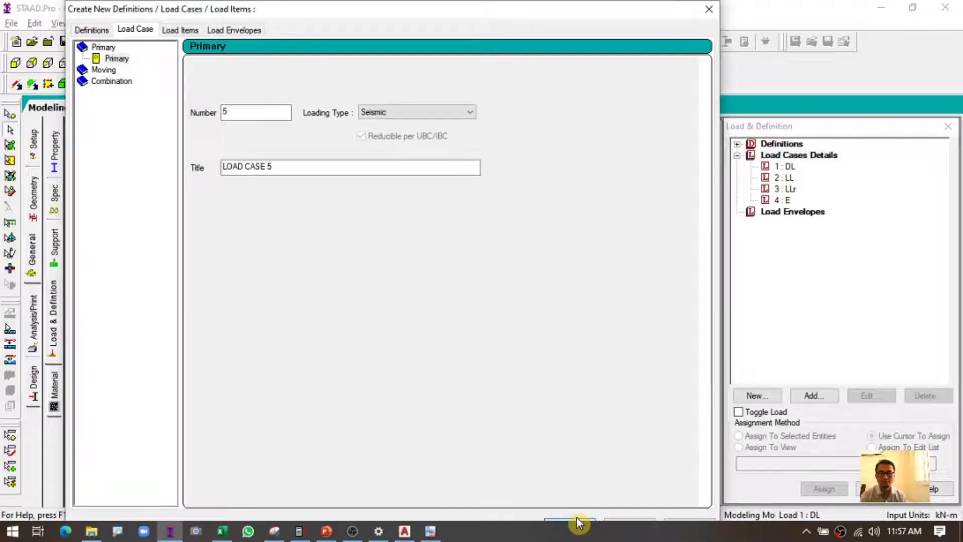
Step: Define a Normal load combination numbered 100 containing only the DL load case with factor 1
left_click(113, 87)
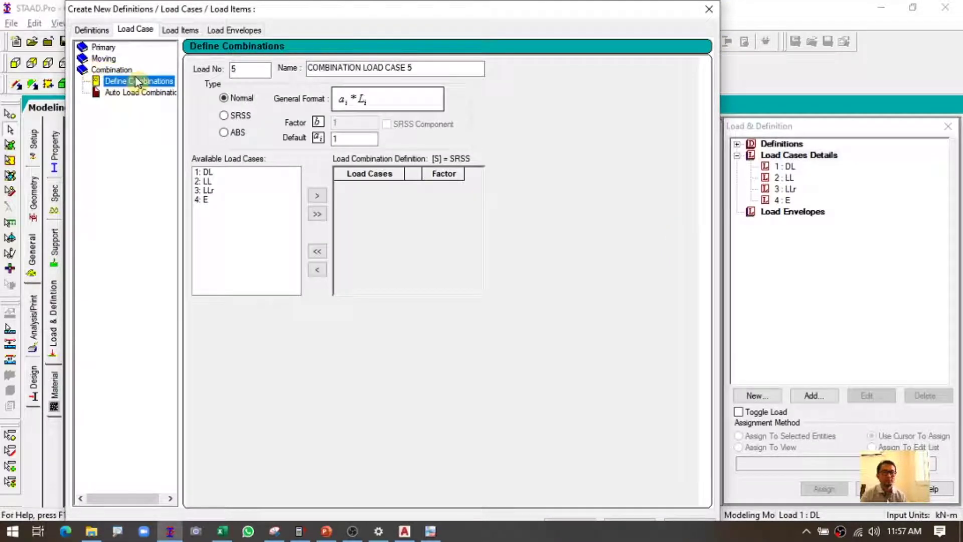
double_click(246, 69)
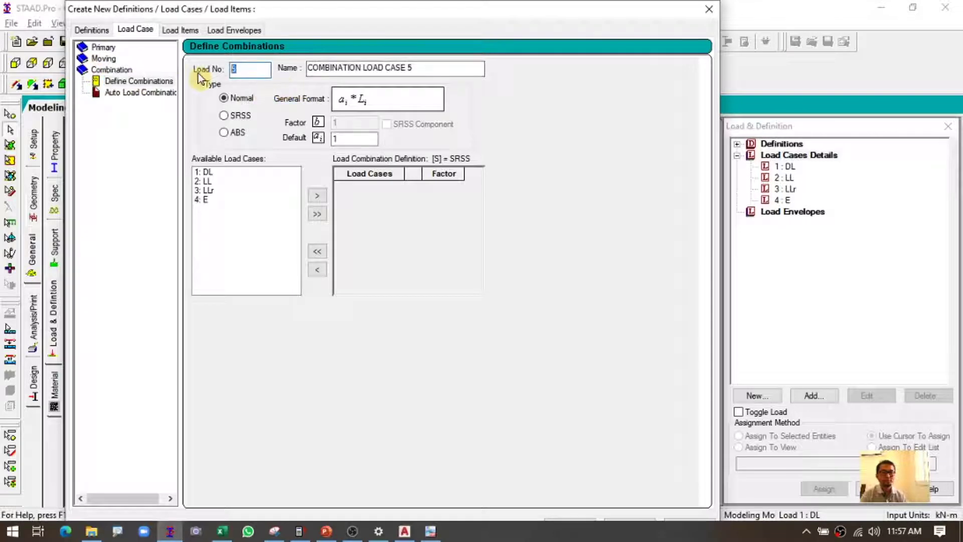
type("100")
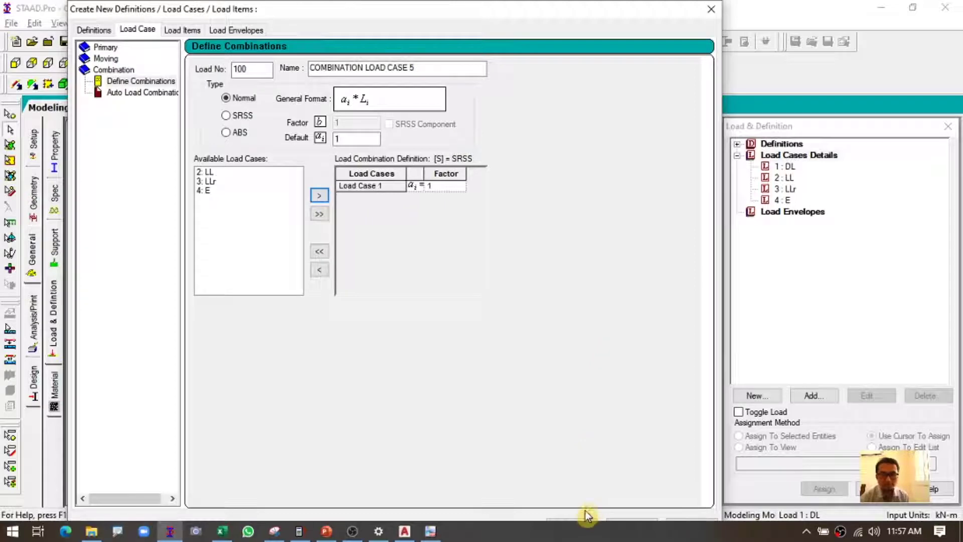
left_click(582, 521)
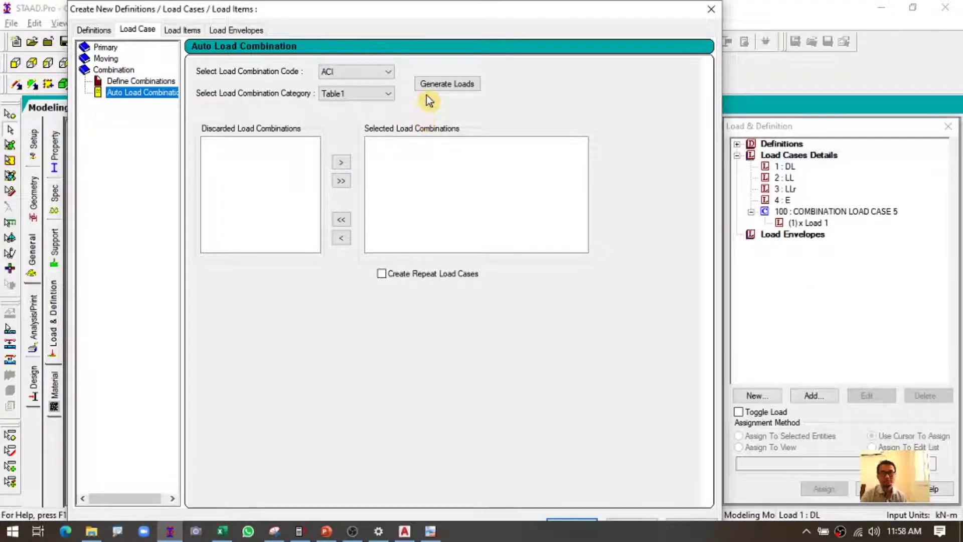
Step: Generate automatic load combinations from the AISC code, category GENERAL, and add them to the load cases
left_click(382, 75)
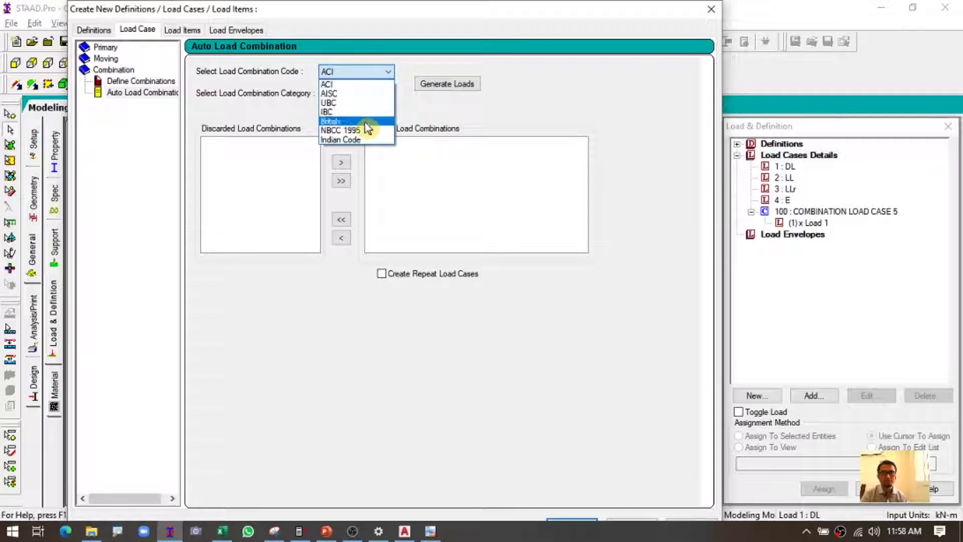
left_click(347, 94)
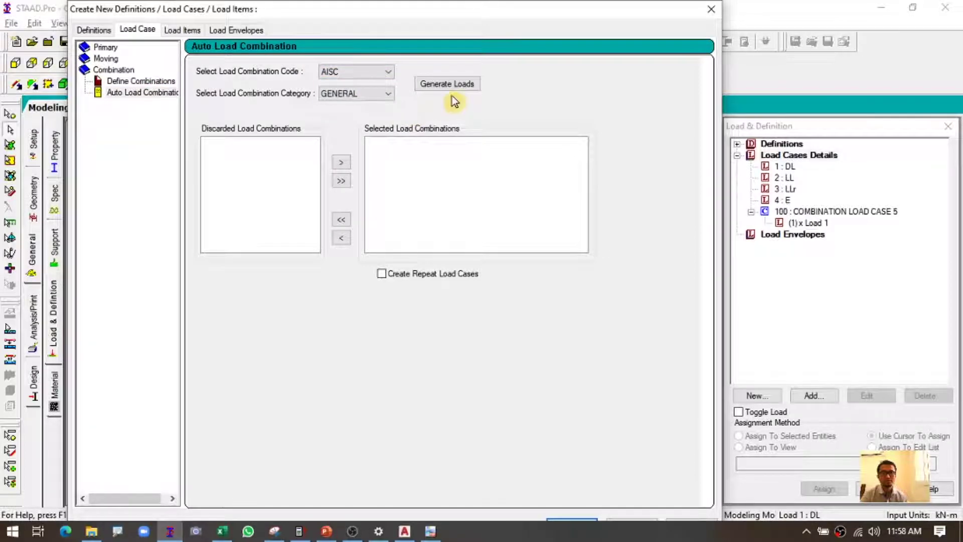
left_click(450, 83)
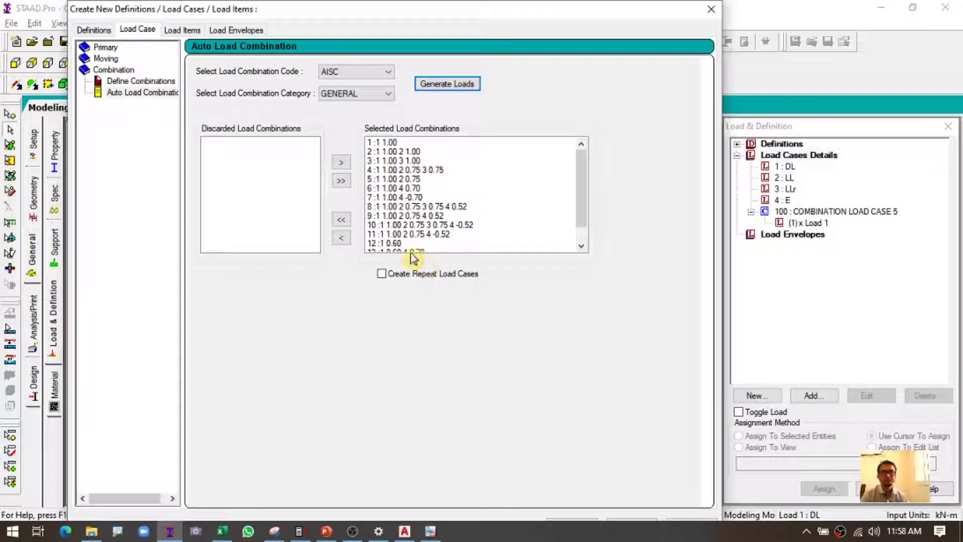
left_click(579, 519)
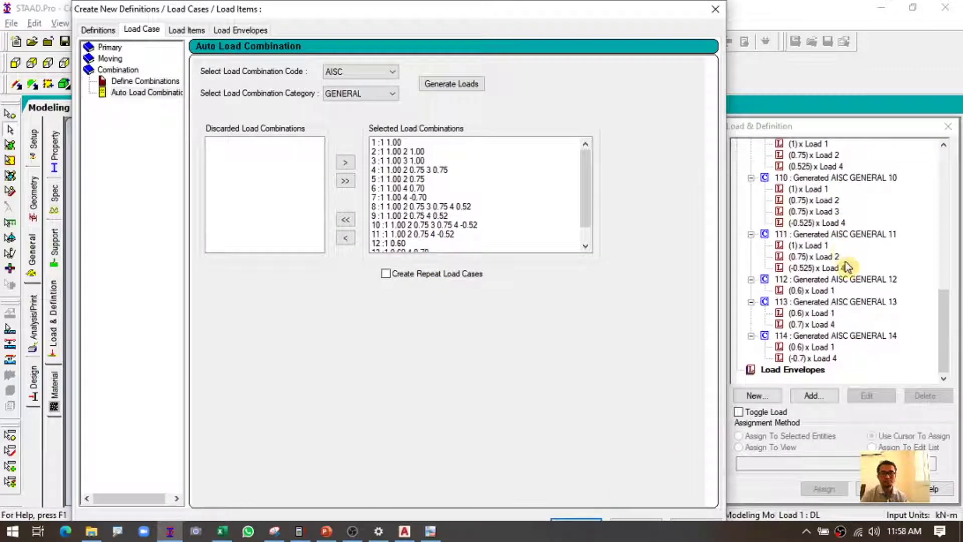
Step: Define a Normal load combination numbered 200 containing only the DL load case with factor 1.4
scroll(852, 301, "up", 3)
scroll(854, 300, "up", 12)
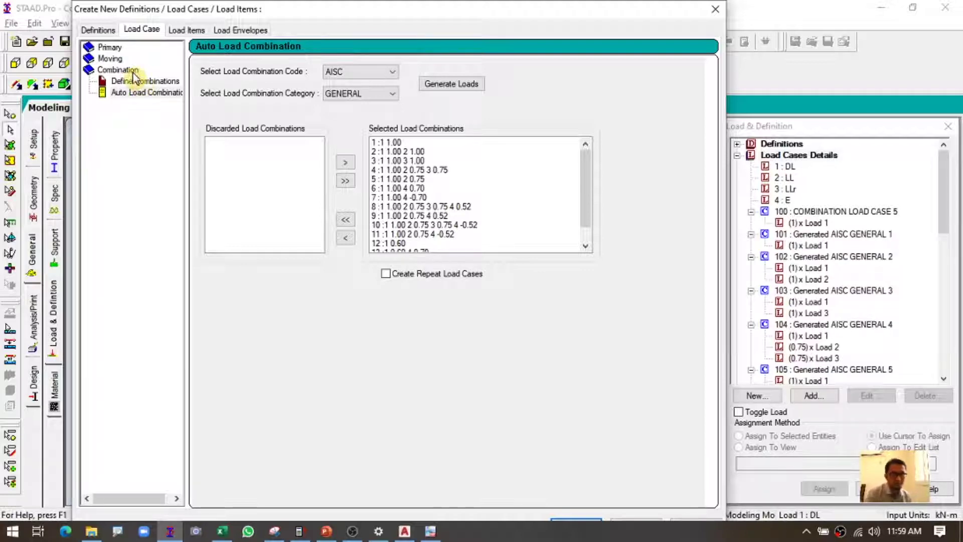
left_click(122, 85)
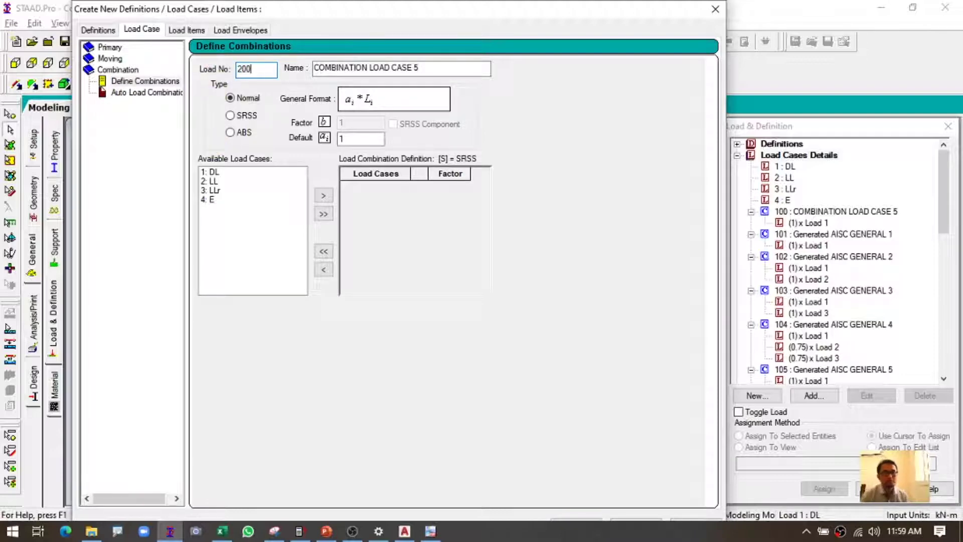
left_click(215, 172)
left_click(359, 138)
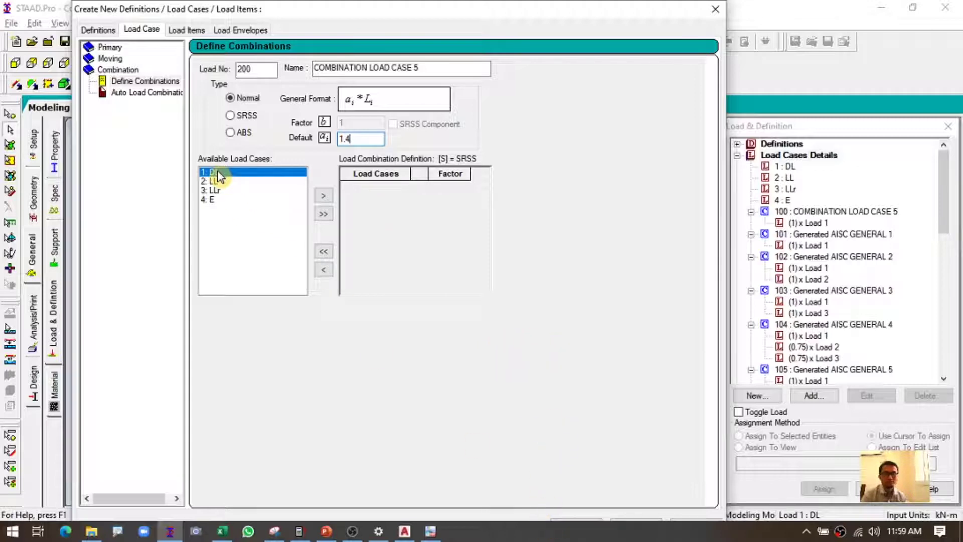
left_click(323, 196)
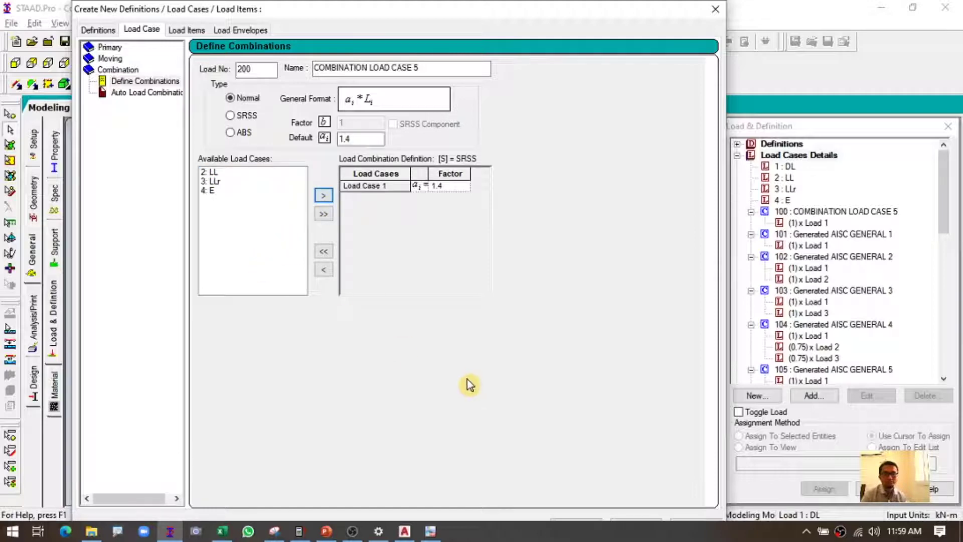
left_click(566, 521)
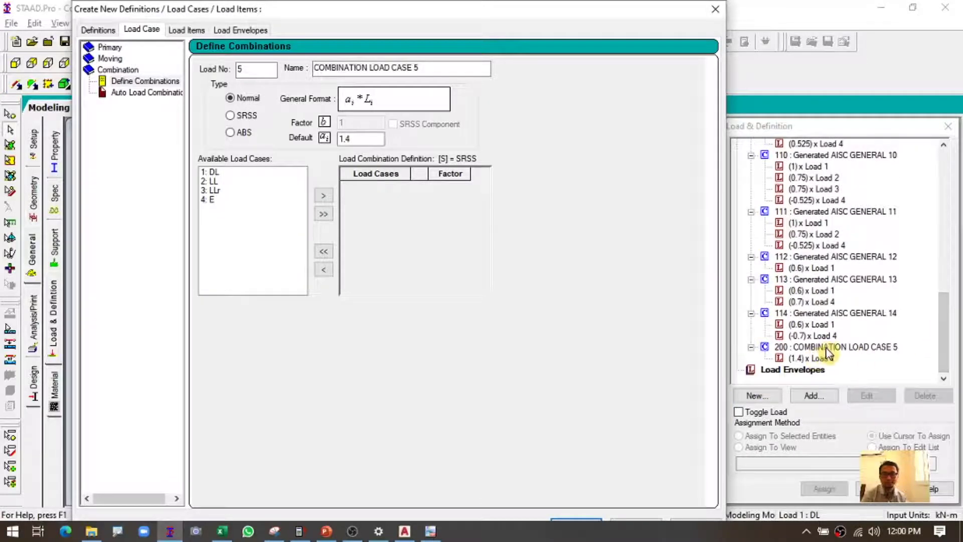
Step: Generate automatic load combinations from the ACI code, category Table1, add them to the load cases, and close the load case dialog
left_click(131, 95)
left_click(363, 75)
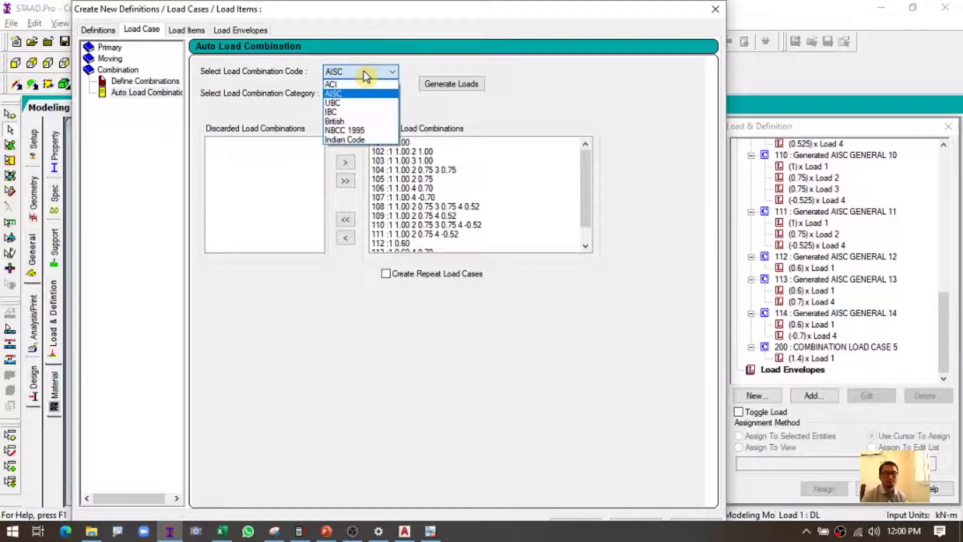
left_click(356, 85)
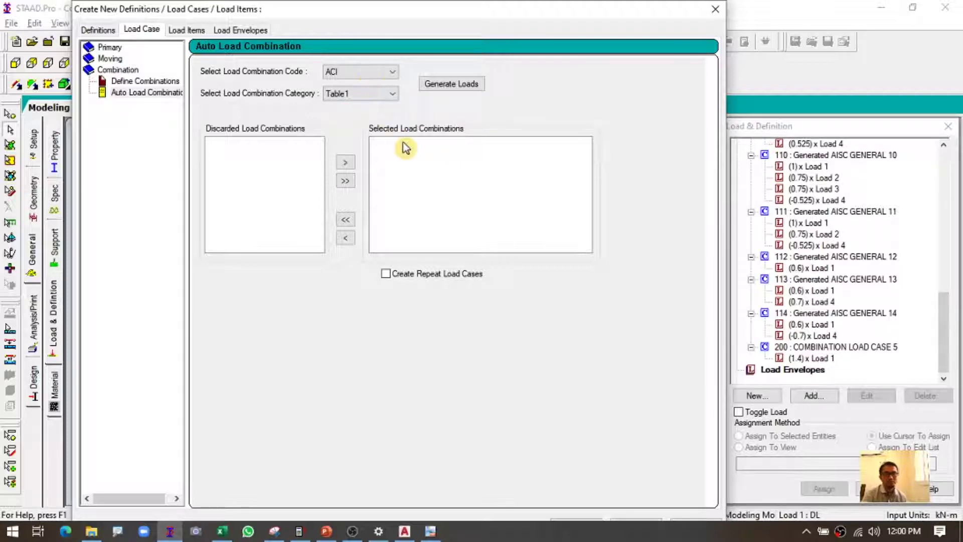
left_click(457, 85)
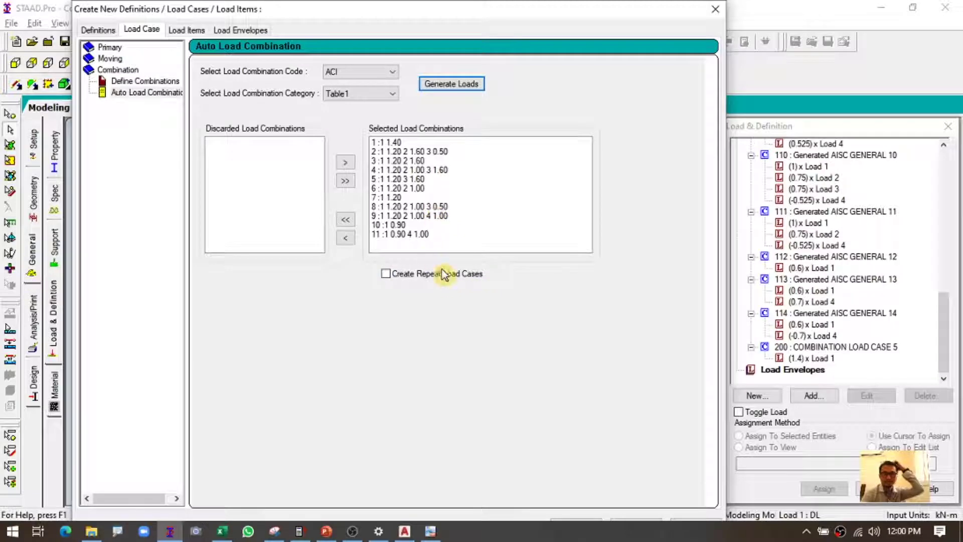
left_click(562, 525)
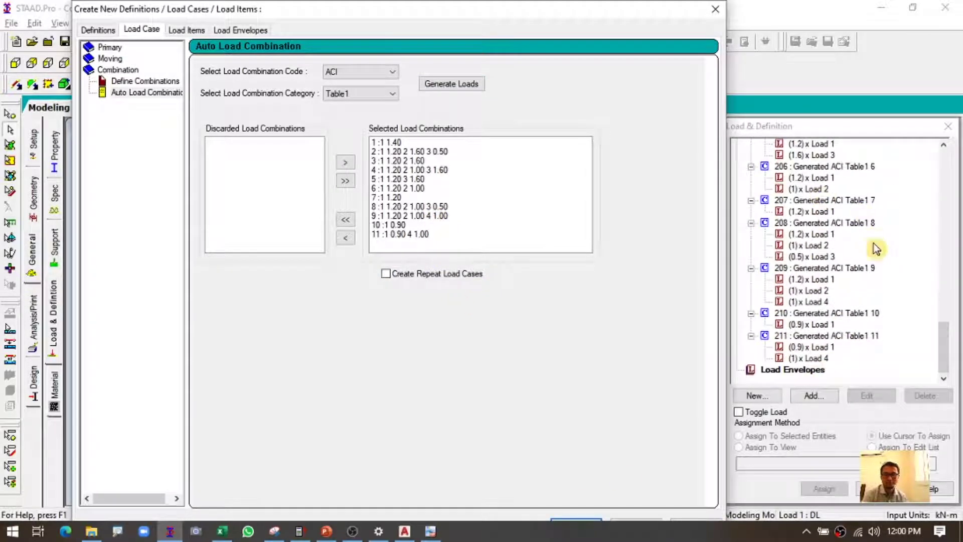
left_click_drag(942, 348, 956, 396)
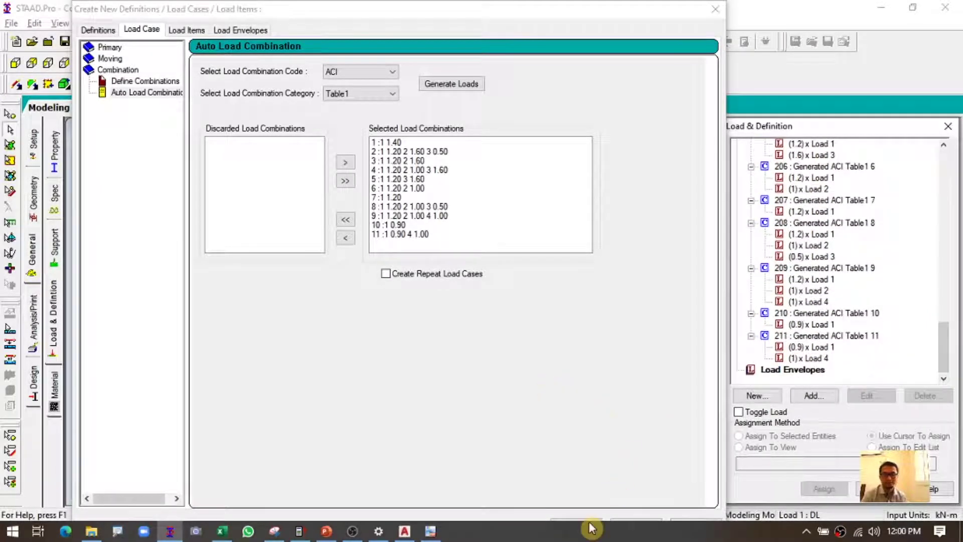
left_click(715, 9)
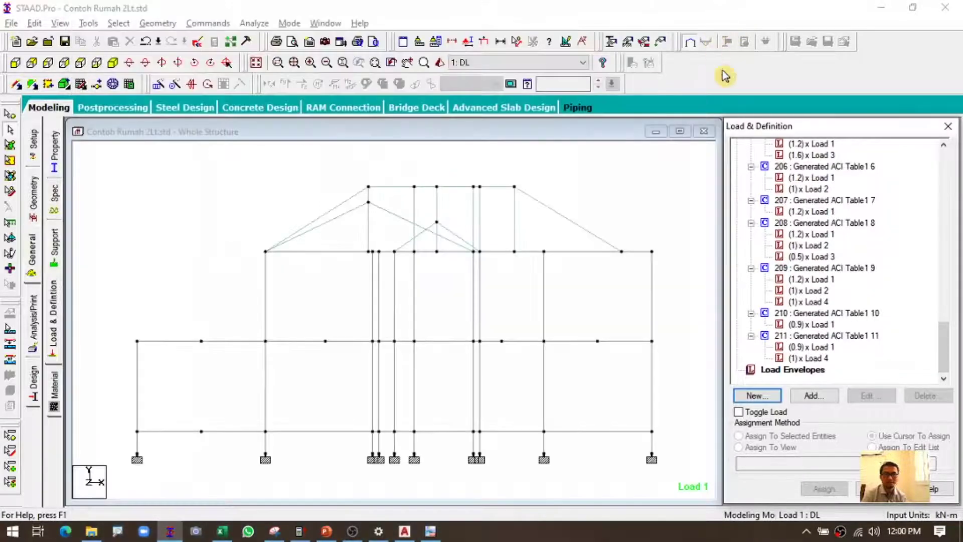
Step: Add a Global Y floor load of -0.36 kN/m2 to load case DL, with a Y range from 8.4 to 8.4 m
scroll(866, 203, "up", 15)
left_click(813, 395)
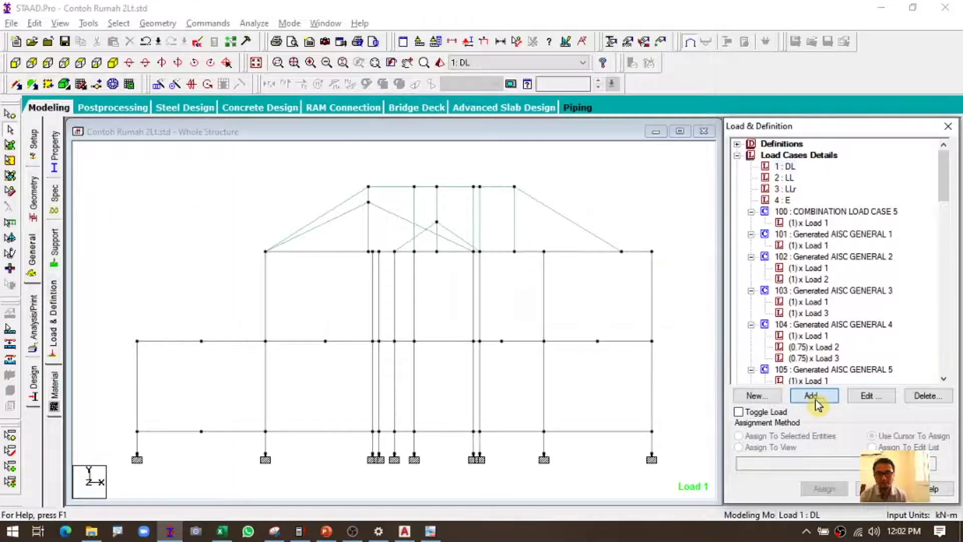
left_click(815, 398)
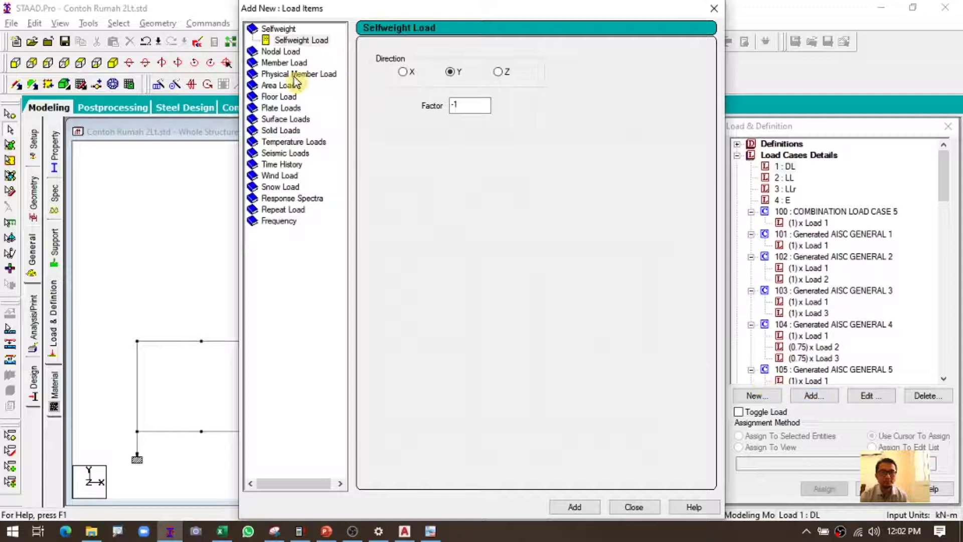
left_click(290, 96)
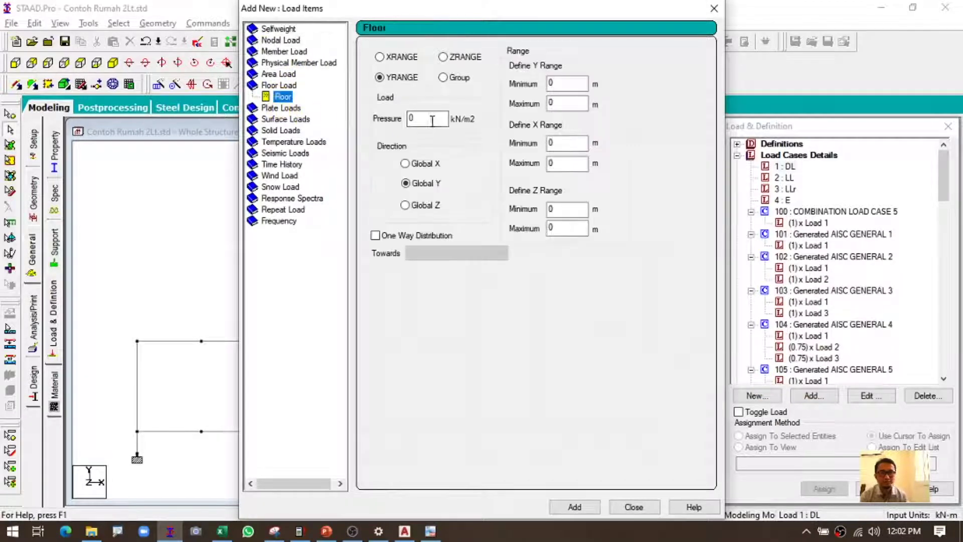
double_click(434, 120)
type("-0.36")
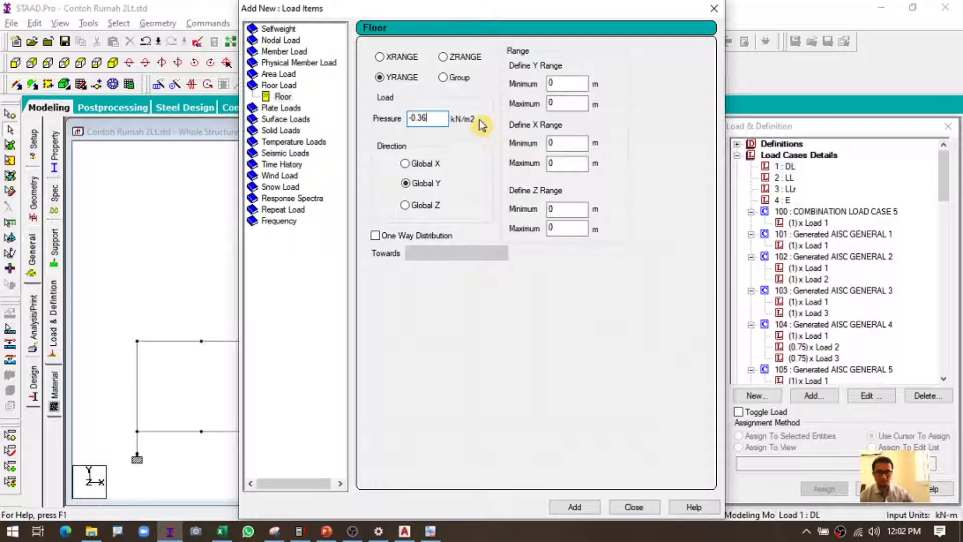
key("Tab")
type("8")
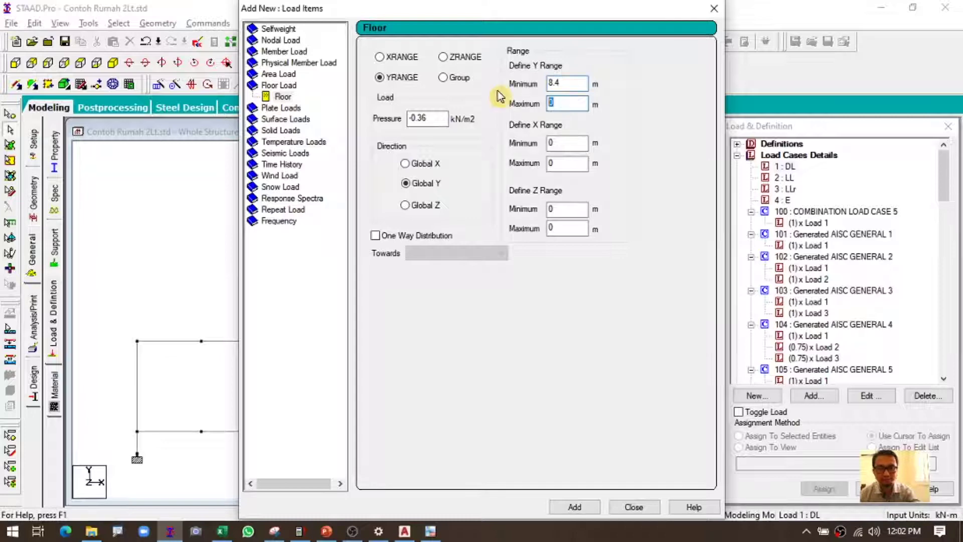
type("8.4")
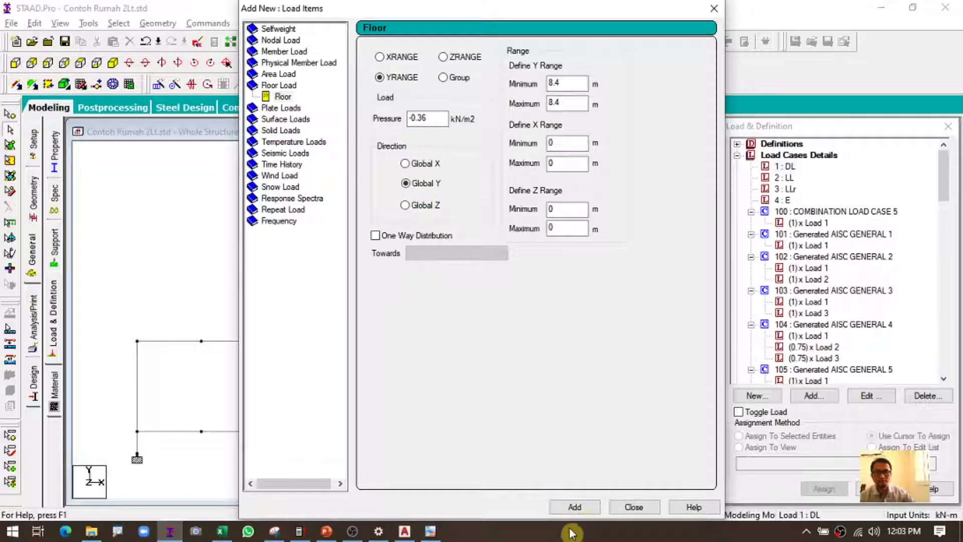
left_click(582, 506)
left_click(636, 507)
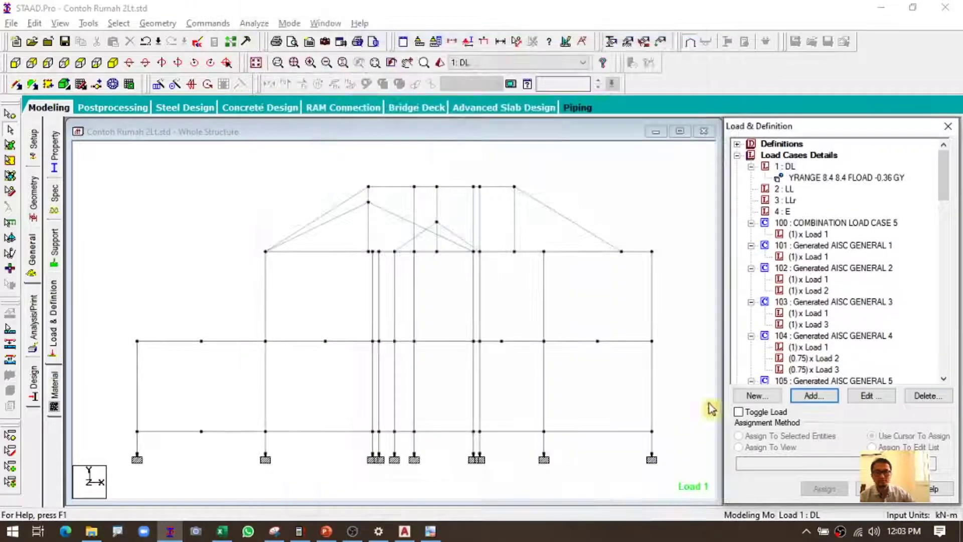
Step: Examine the distribution of the DL floor load at roof-beam level in isometric view, and return to the front view
left_click(834, 178)
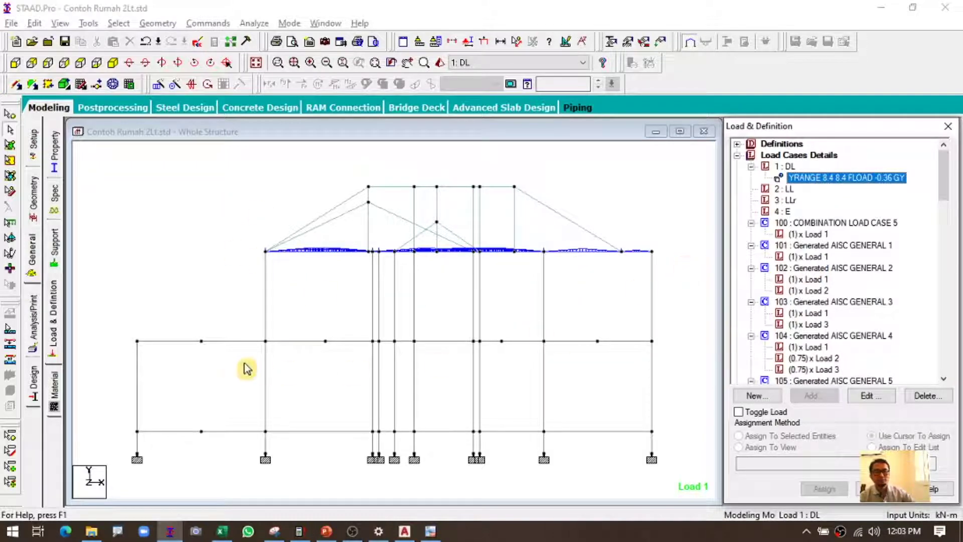
left_click(14, 63)
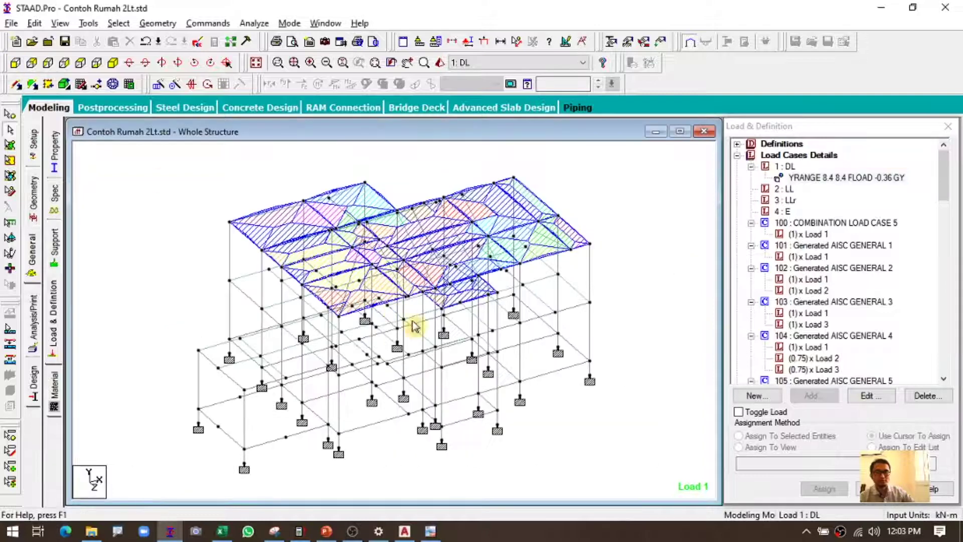
left_click(16, 86)
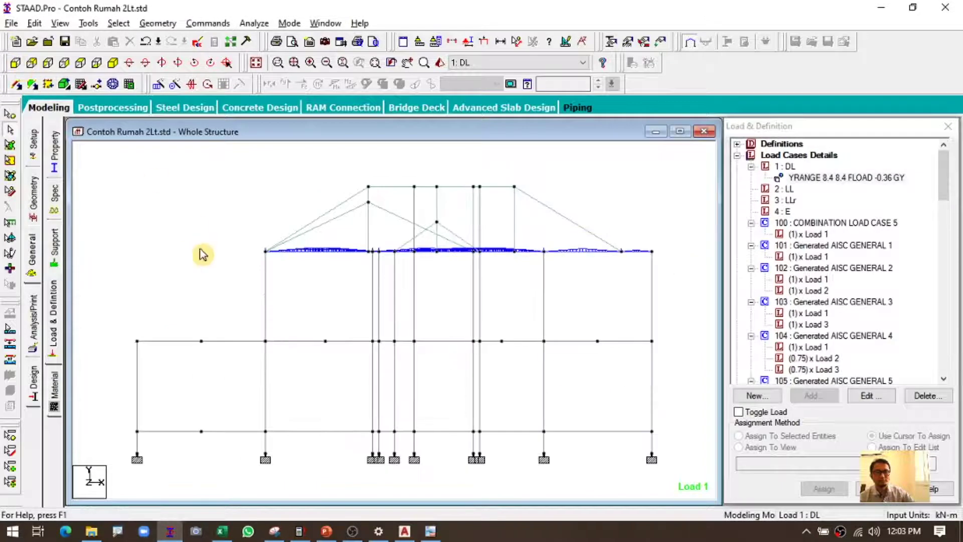
Step: Add a full-plate pressure load of -0.36 kN/m2 in the GY direction to load case DL
left_click_drag(118, 327, 672, 355)
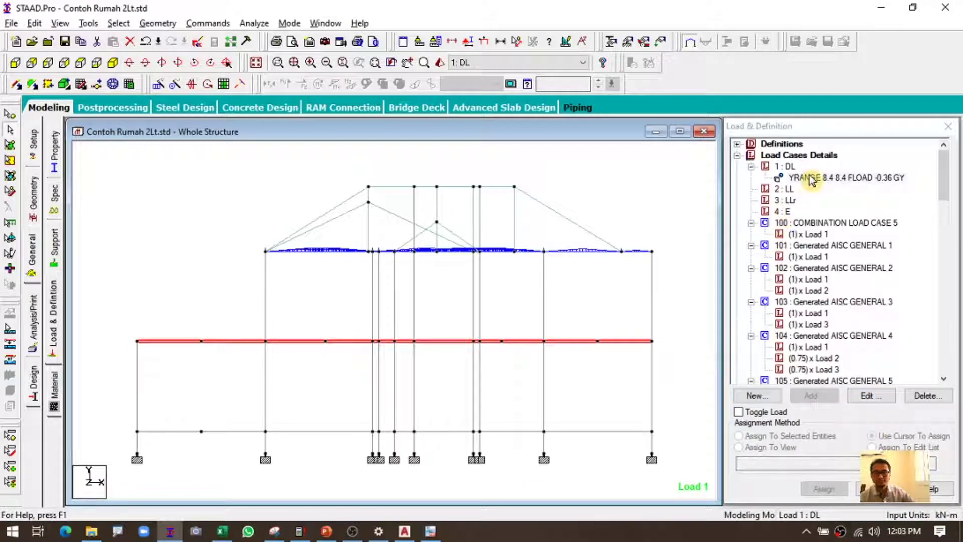
left_click(791, 168)
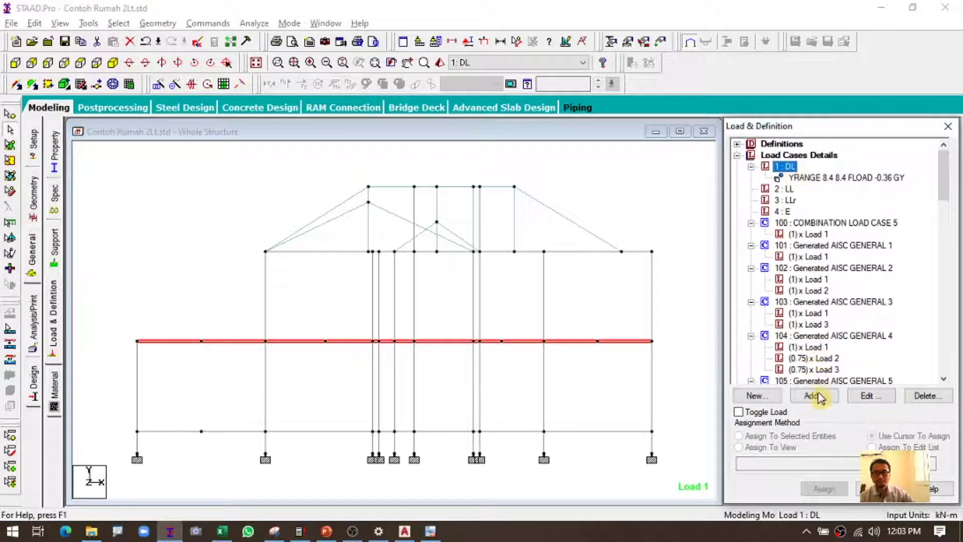
left_click(785, 394)
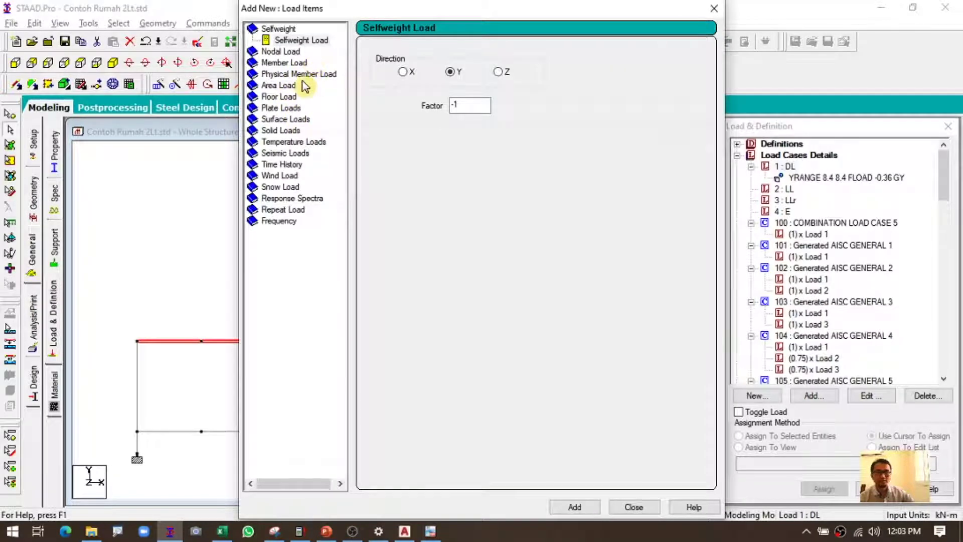
left_click(285, 110)
left_click_drag(541, 93, 488, 91)
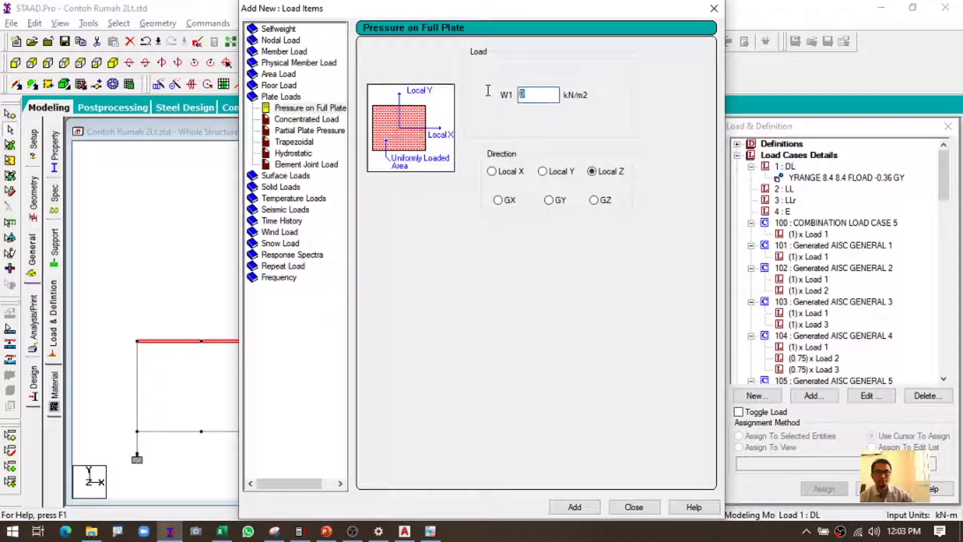
type("-0.")
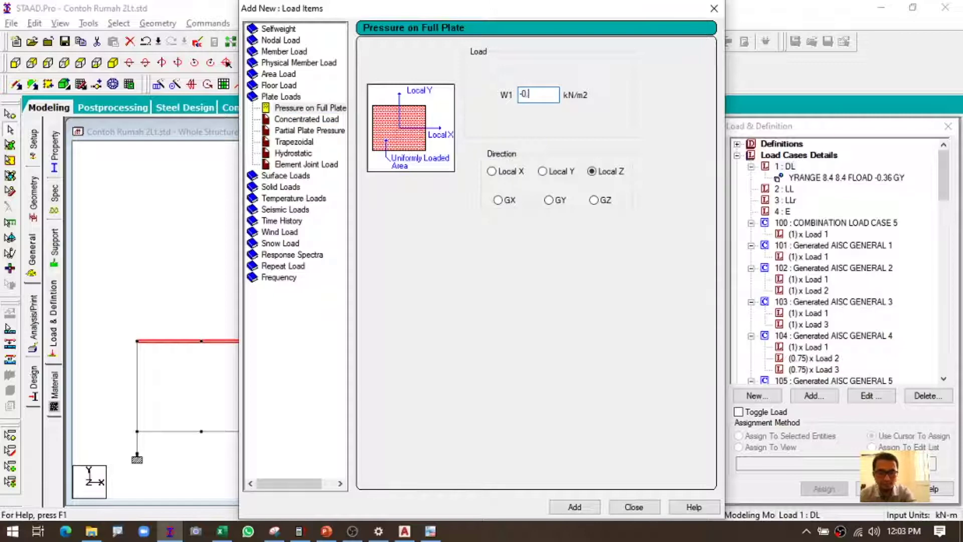
type("36")
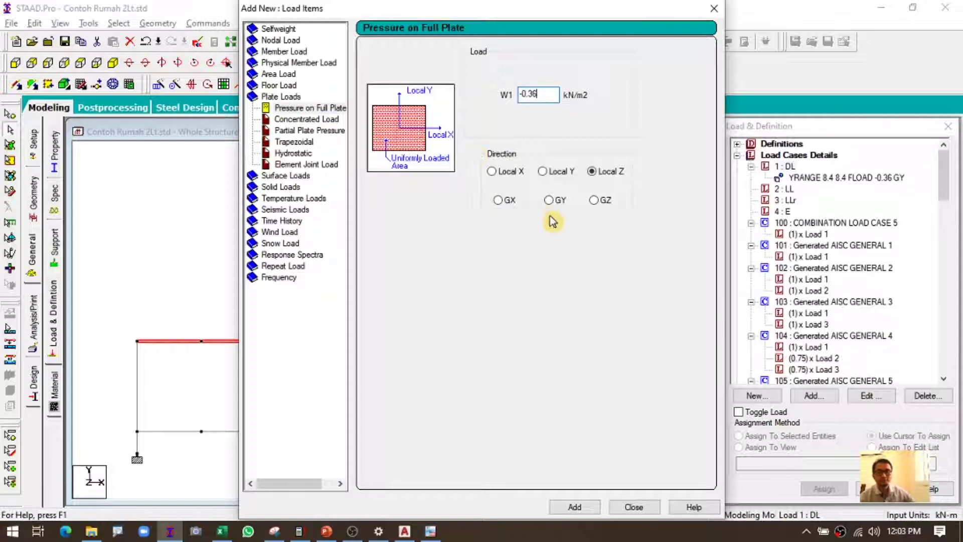
left_click(554, 201)
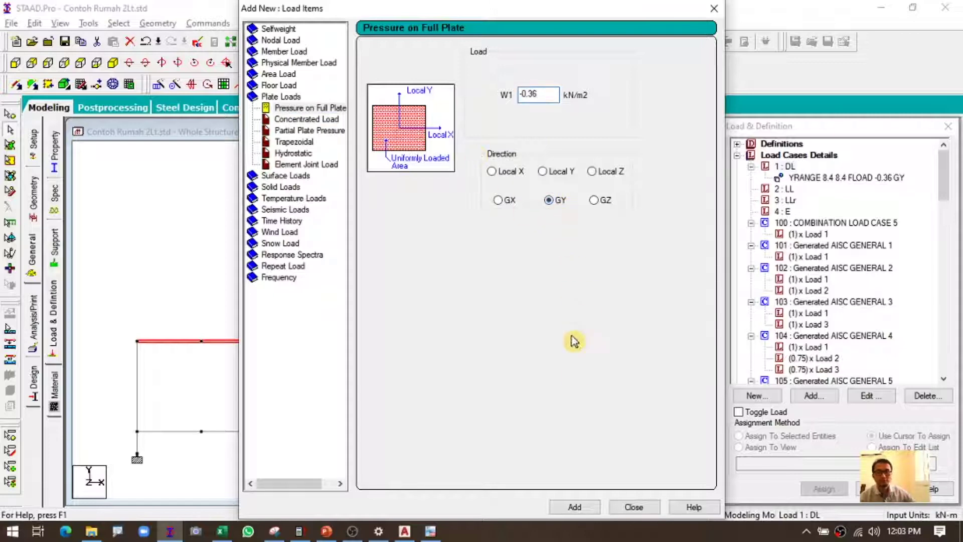
left_click(575, 507)
Step: Assign the GY plate pressure to the selected plates of the upper-storey floor and confirm the assignment
left_click_drag(120, 331, 672, 352)
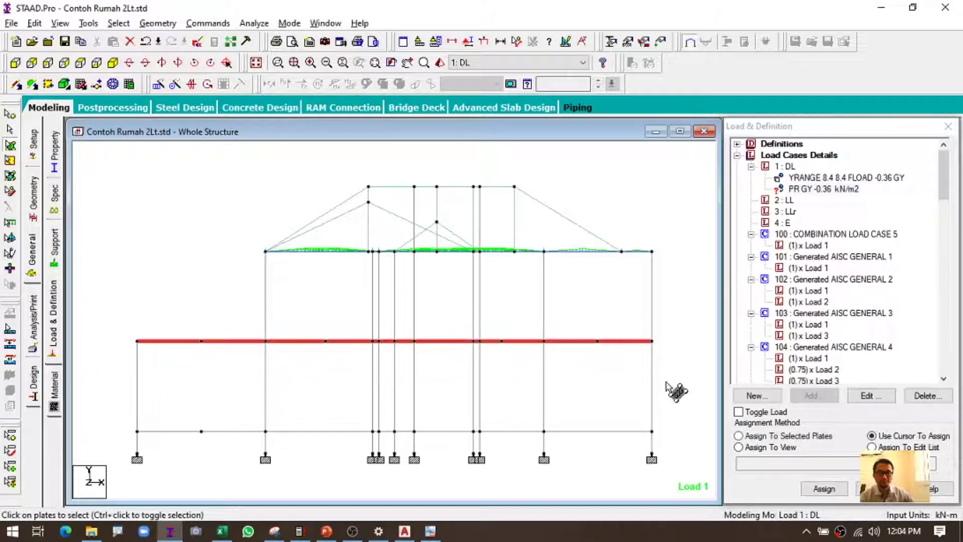
left_click(822, 436)
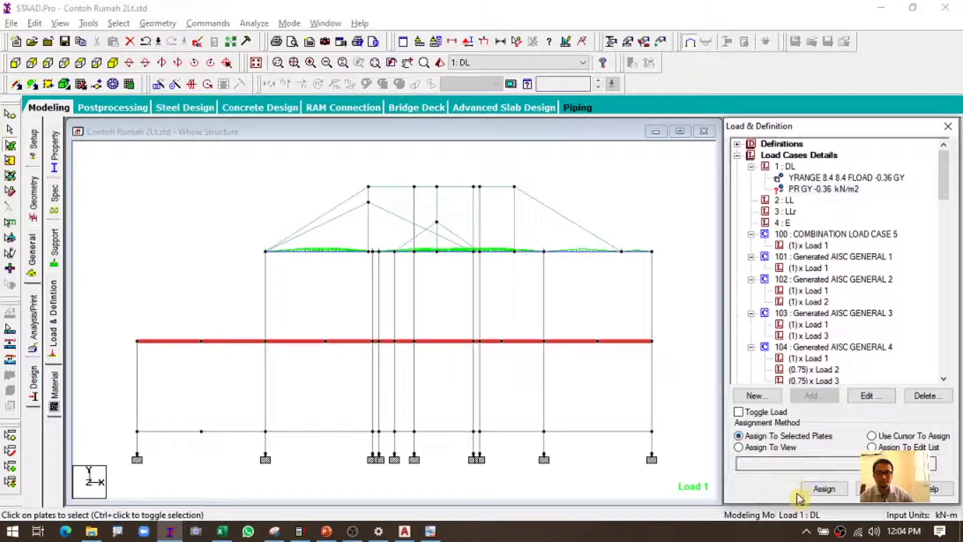
left_click(825, 489)
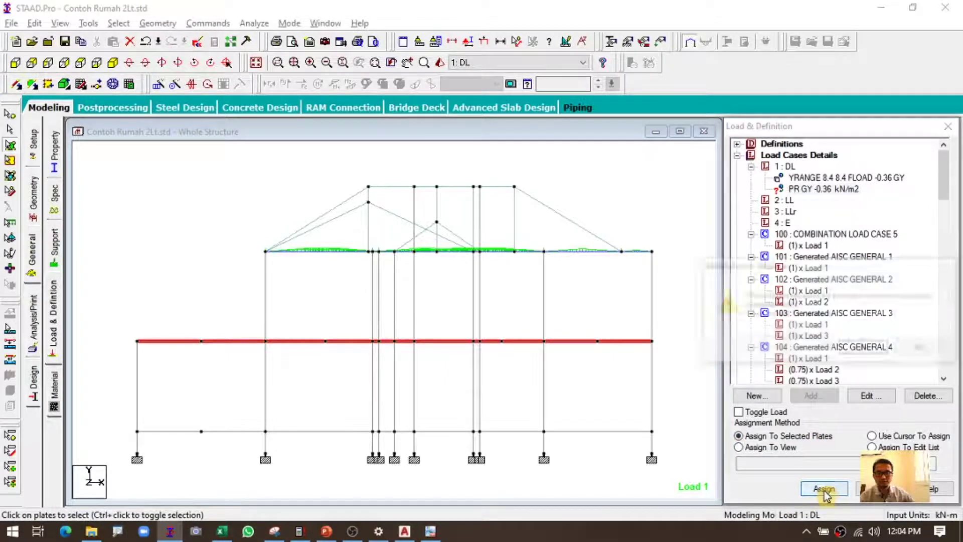
left_click(858, 349)
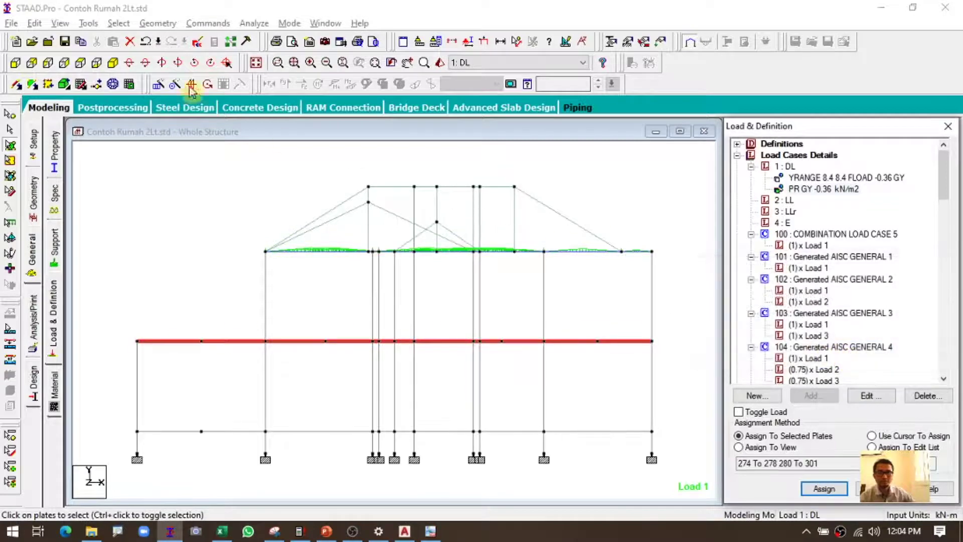
Step: Examine the loaded floor plates in isometric view and compare with the dead load figures in the Excel design workbook
left_click(113, 62)
scroll(385, 312, "up", 2)
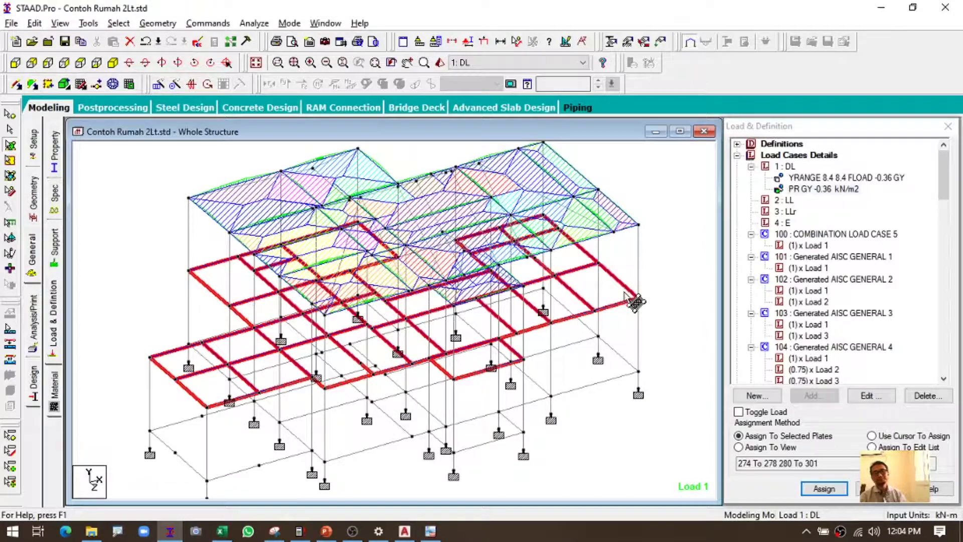
key("alt+Tab")
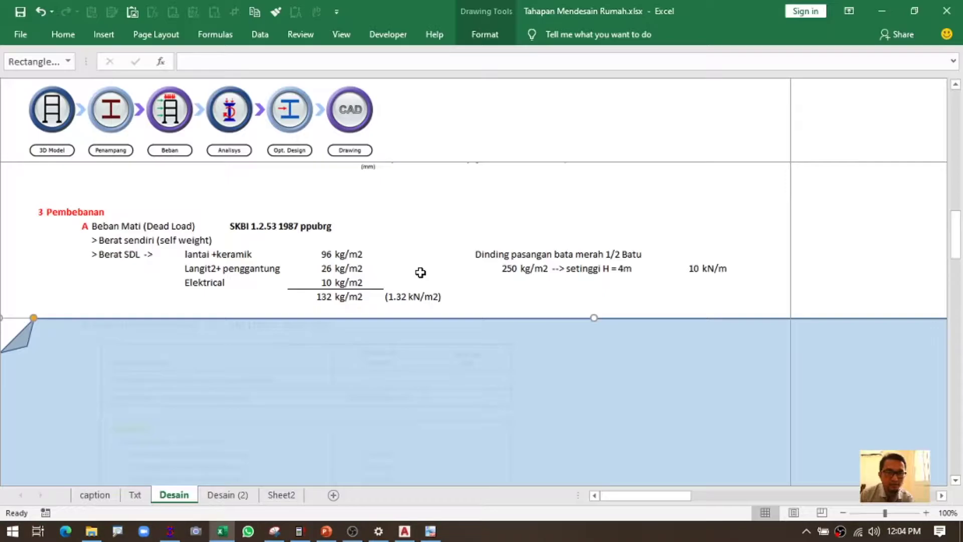
key("alt+Tab")
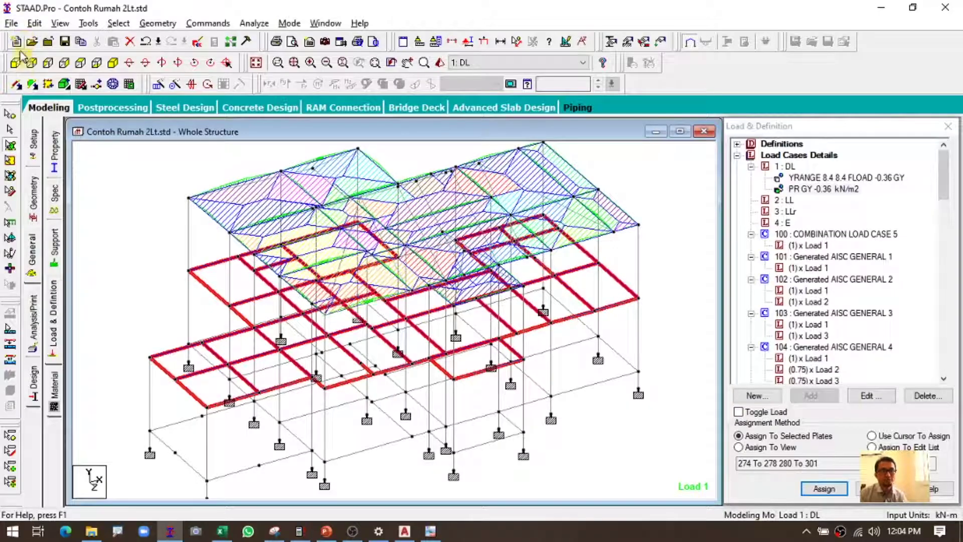
Step: Add a full-plate pressure load of -1 kN/m2 in the GY direction to load case DL
left_click(16, 62)
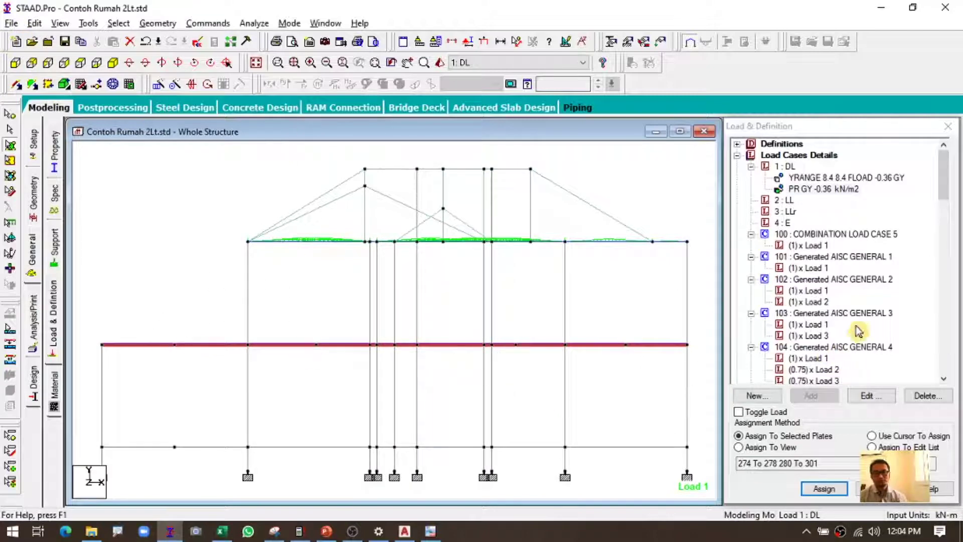
left_click(790, 167)
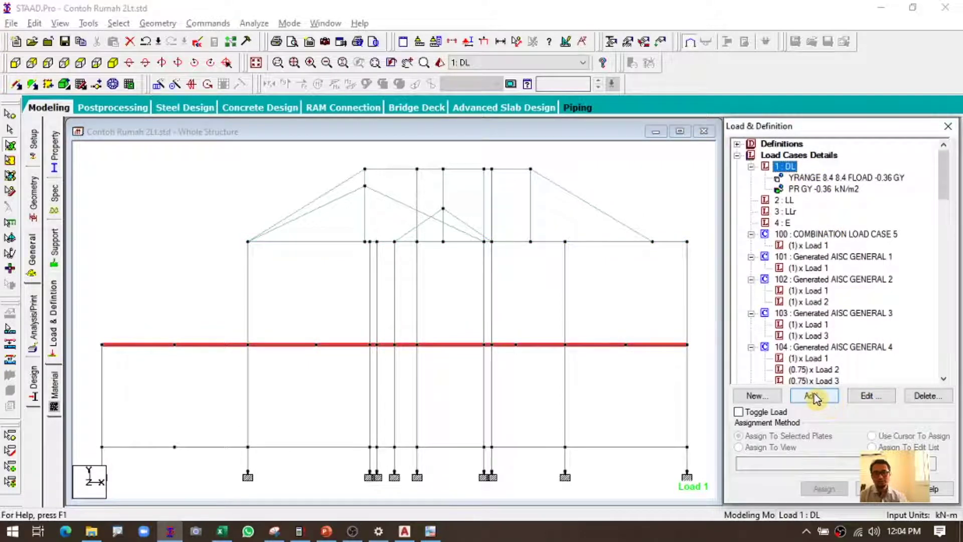
left_click(813, 397)
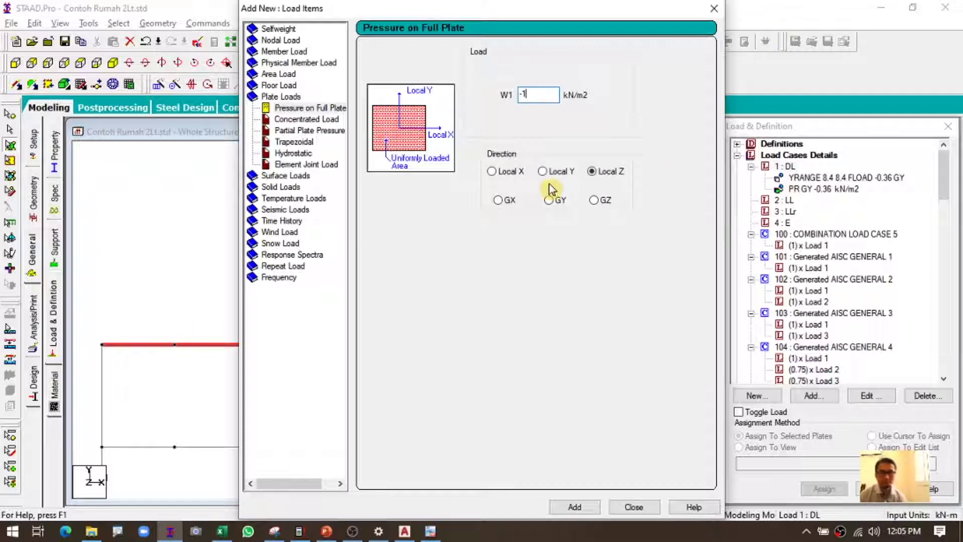
left_click(548, 201)
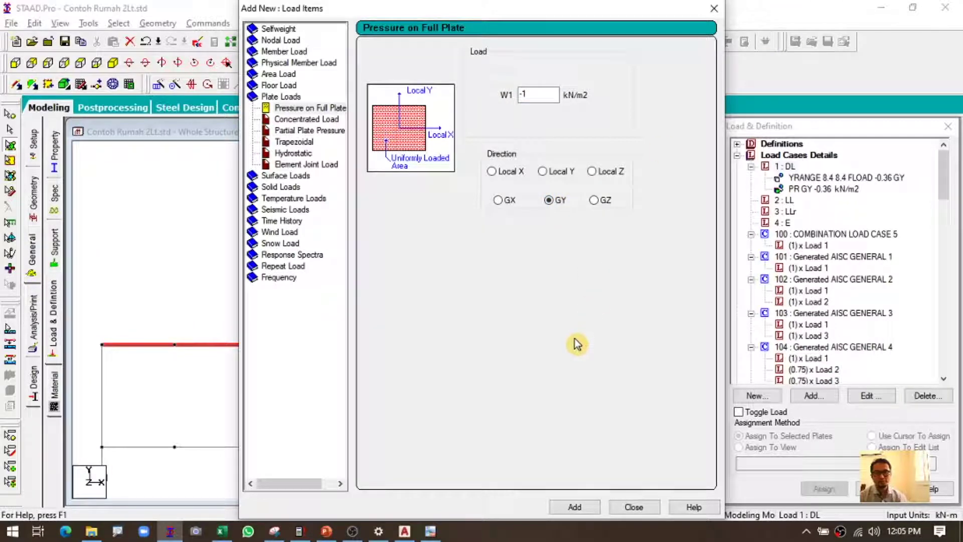
left_click(574, 507)
left_click(634, 507)
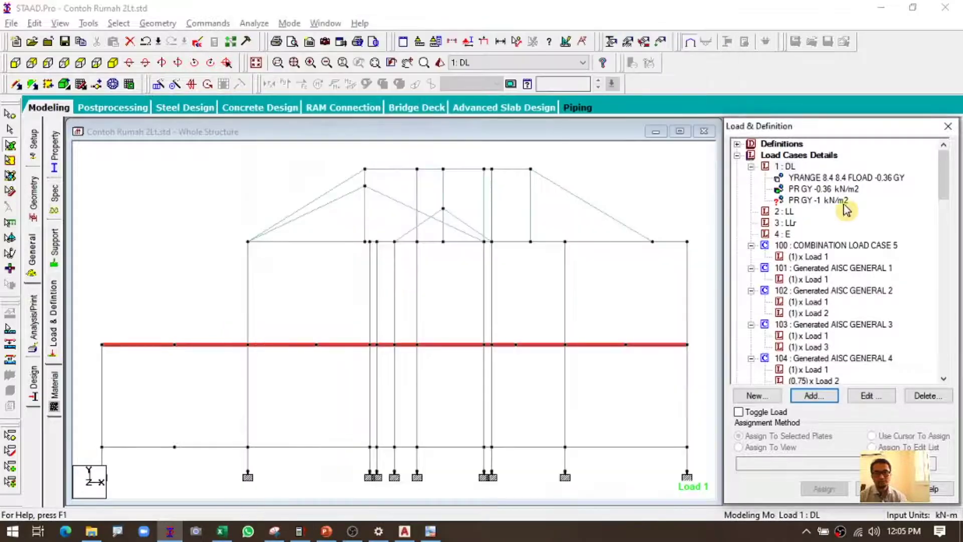
Step: Assign the -1 kN/m2 plate pressure to the selected upper-storey floor plates and show the model in isometric view
left_click(833, 201)
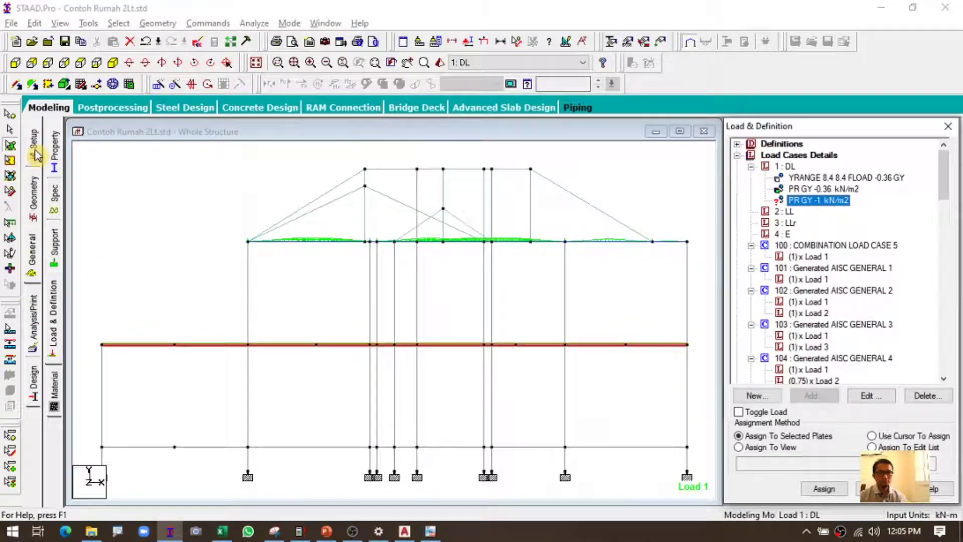
left_click(825, 489)
left_click(860, 351)
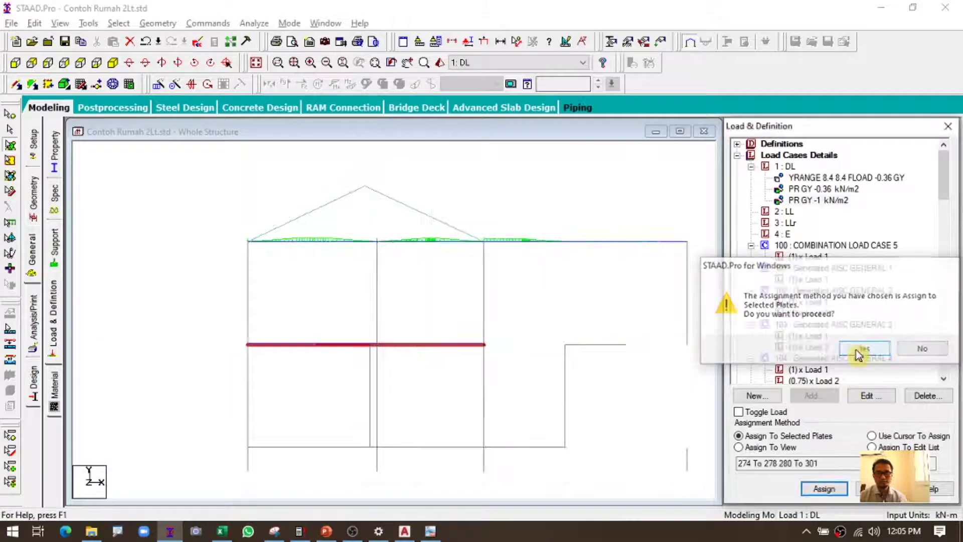
left_click(112, 62)
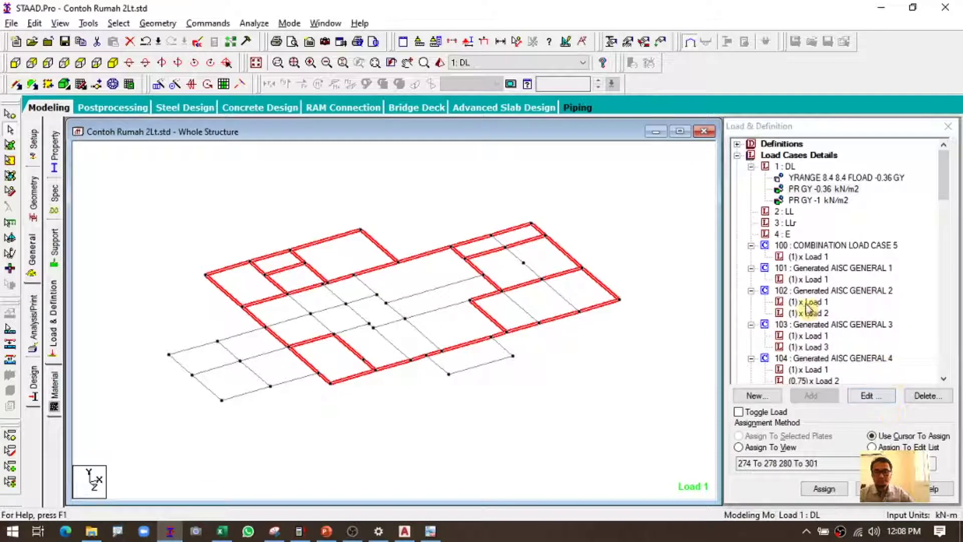
Step: Add a uniform member force of -10 kN/m in the GY direction to load case DL and assign it to the selected floor beams
left_click(787, 168)
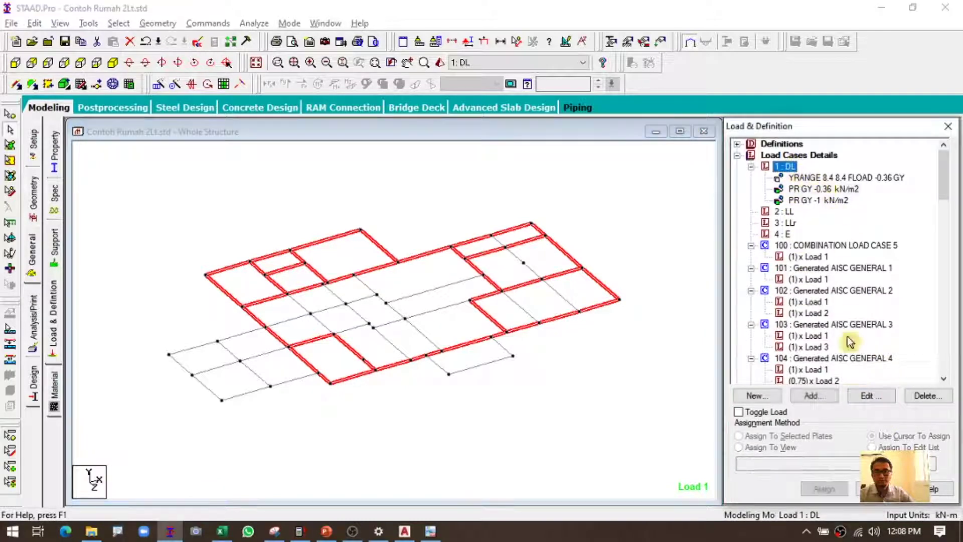
left_click(828, 396)
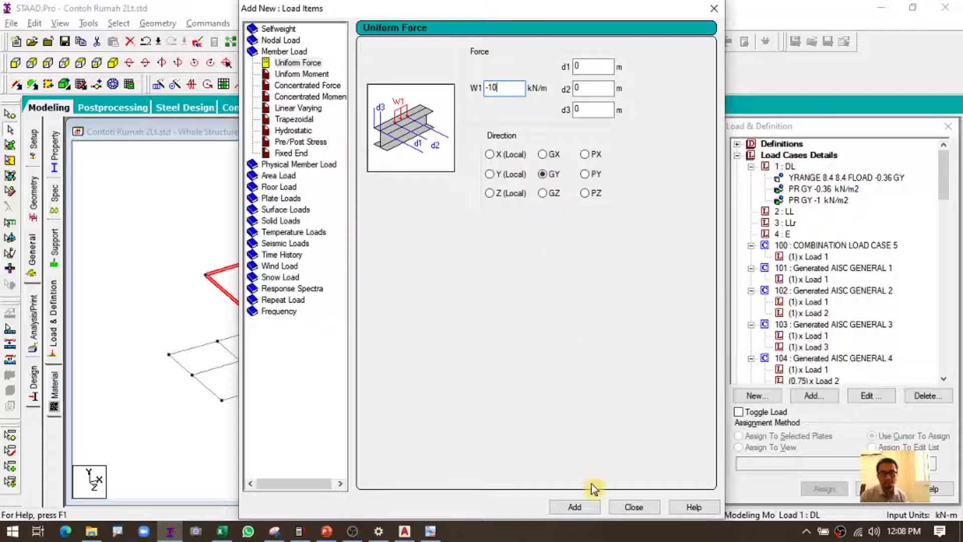
left_click(575, 507)
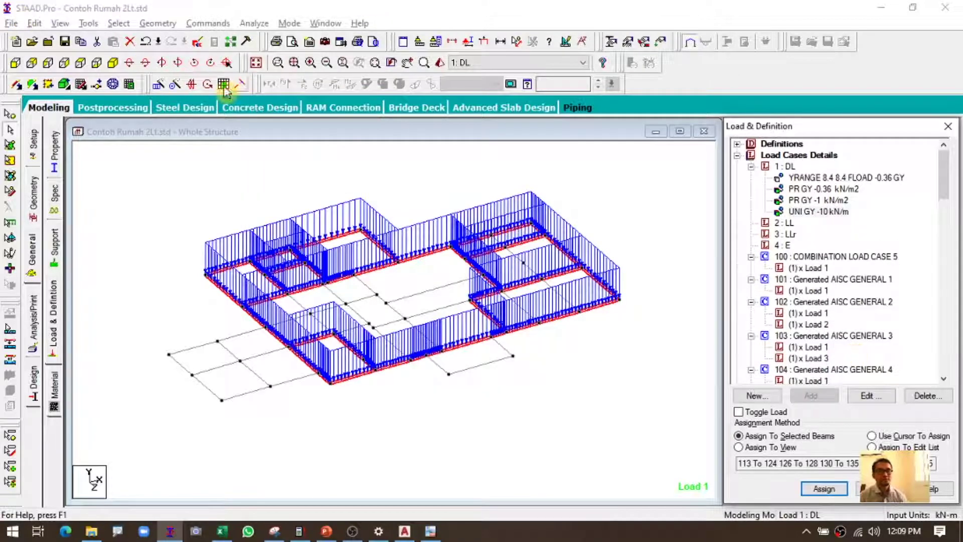
Step: Add a uniform member force of -3 kN/m in the GY direction to load case DL
left_click(785, 166)
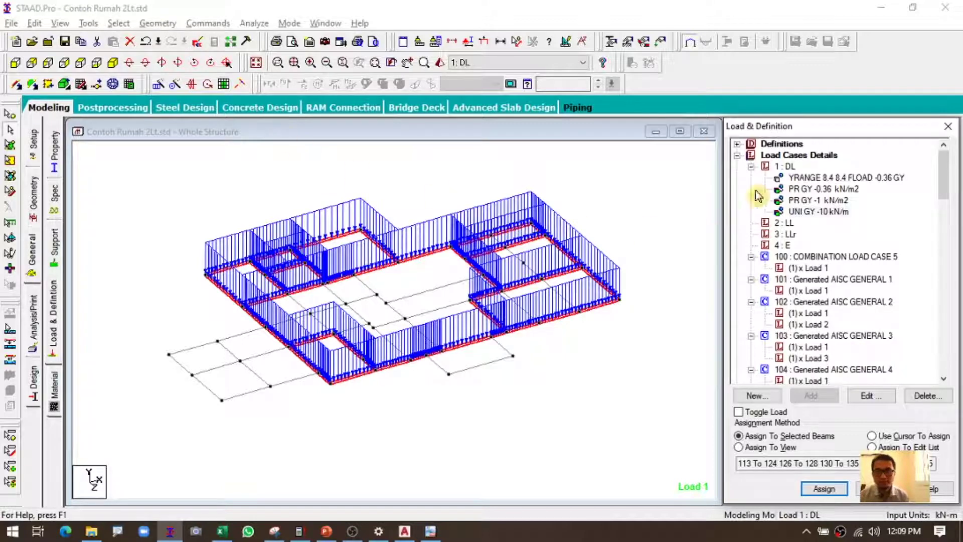
left_click(813, 395)
left_click(300, 531)
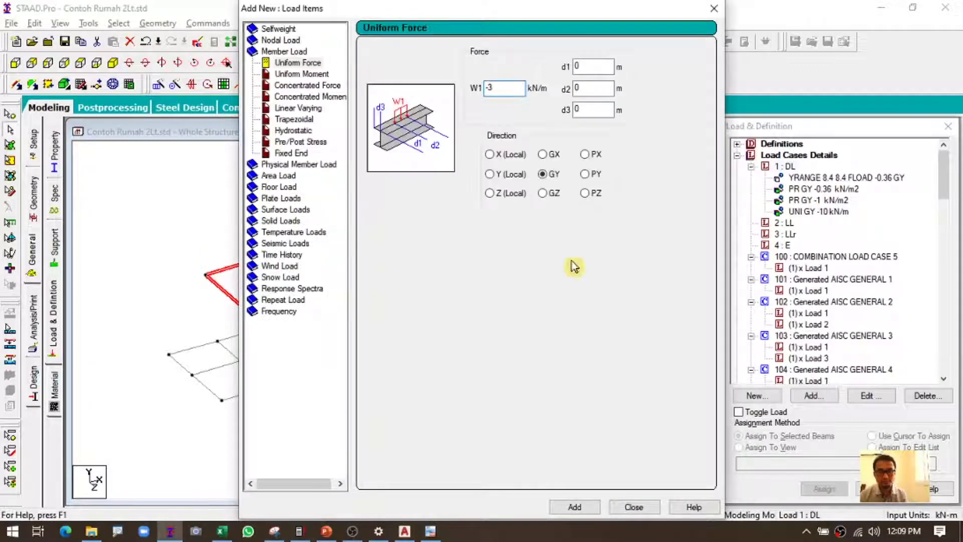
left_click(574, 507)
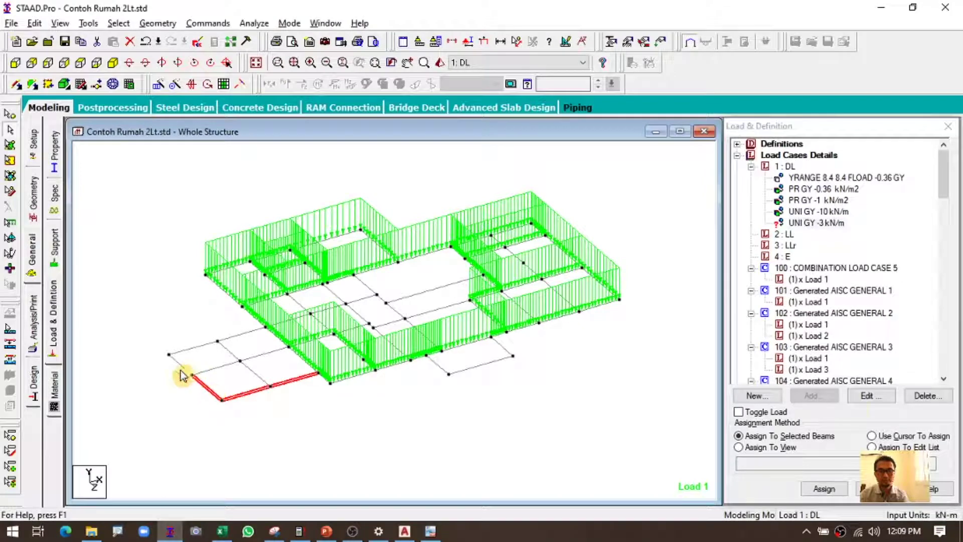
Step: Assign the -3 kN/m member load to the outer edge beams of the large end projection and the small front projection of the floor
left_click(184, 371, "ctrl")
left_click(824, 488)
left_click(865, 349)
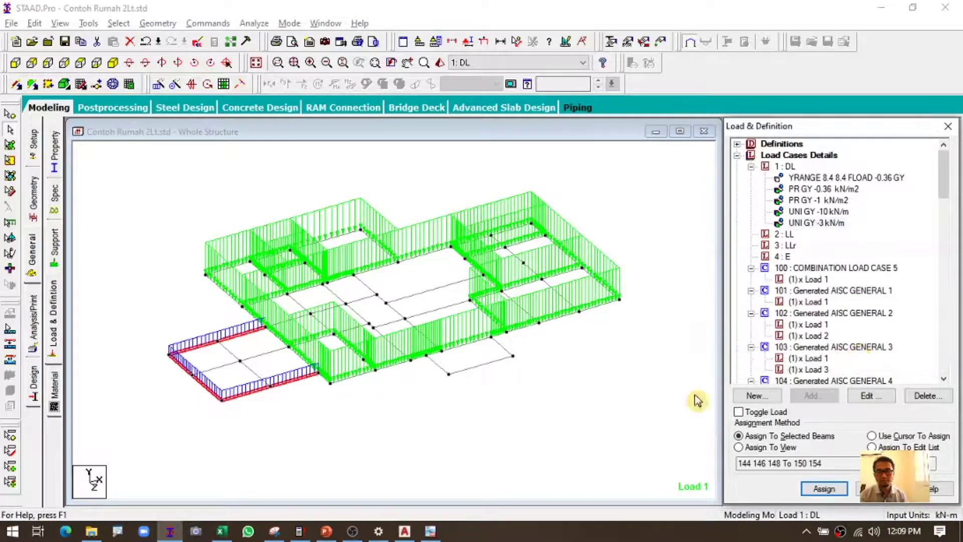
left_click(476, 372, "ctrl")
left_click(502, 346, "ctrl")
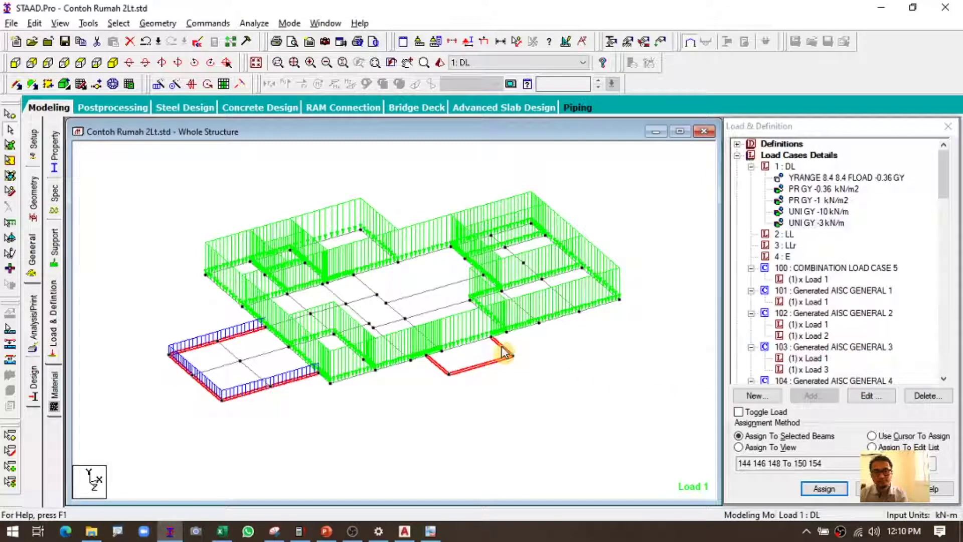
left_click(825, 489)
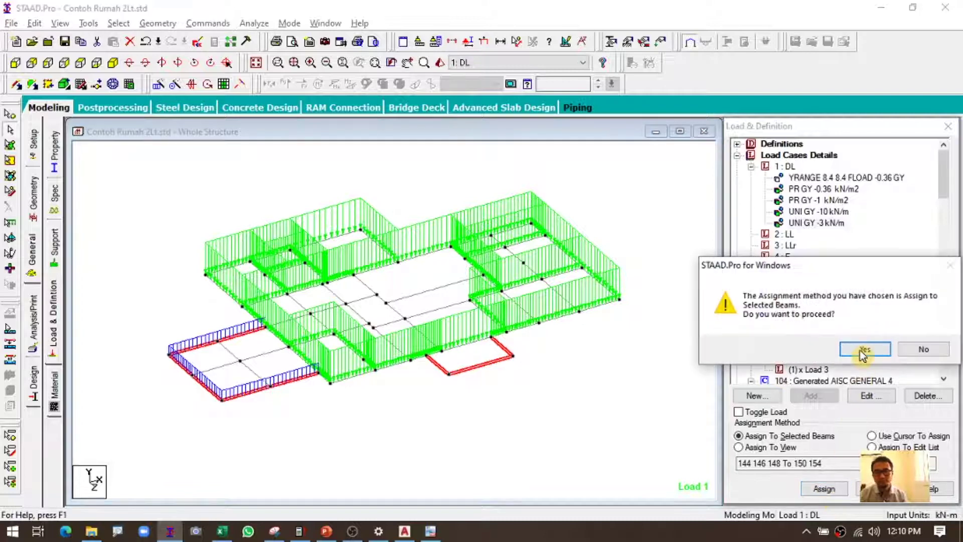
left_click(800, 348)
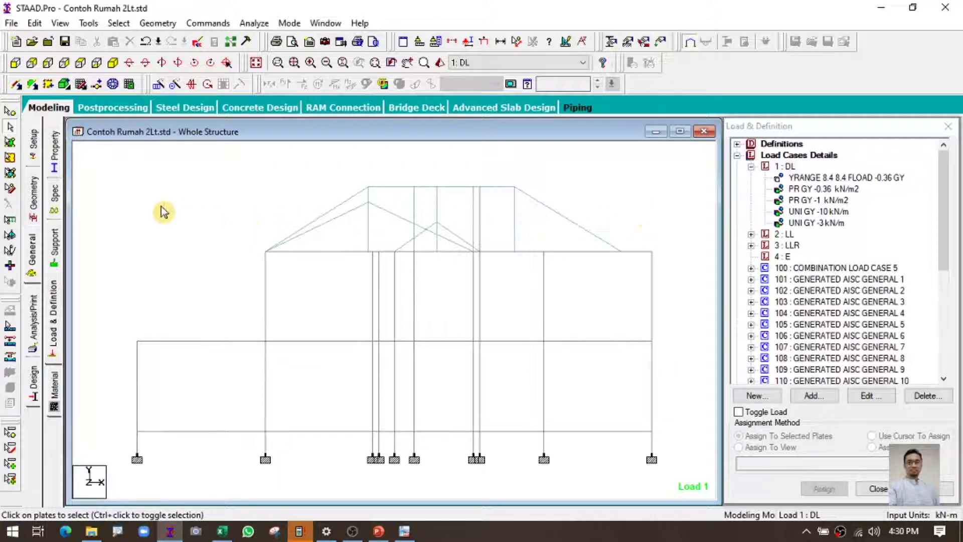
Step: Select the roof plates and add a full-plate pressure load of -0.5 kN/m2 in the GY direction to load case DL
left_click(10, 144)
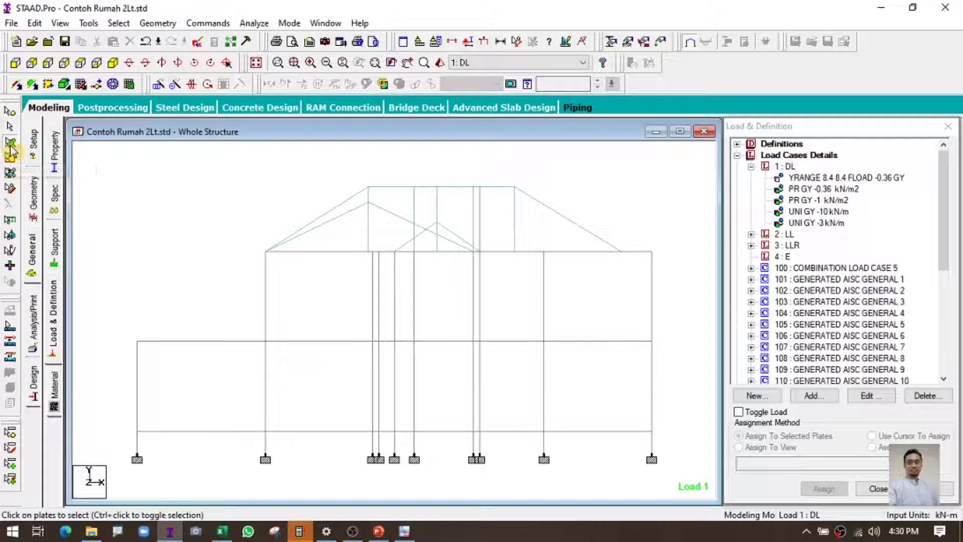
left_click_drag(634, 241, 230, 165)
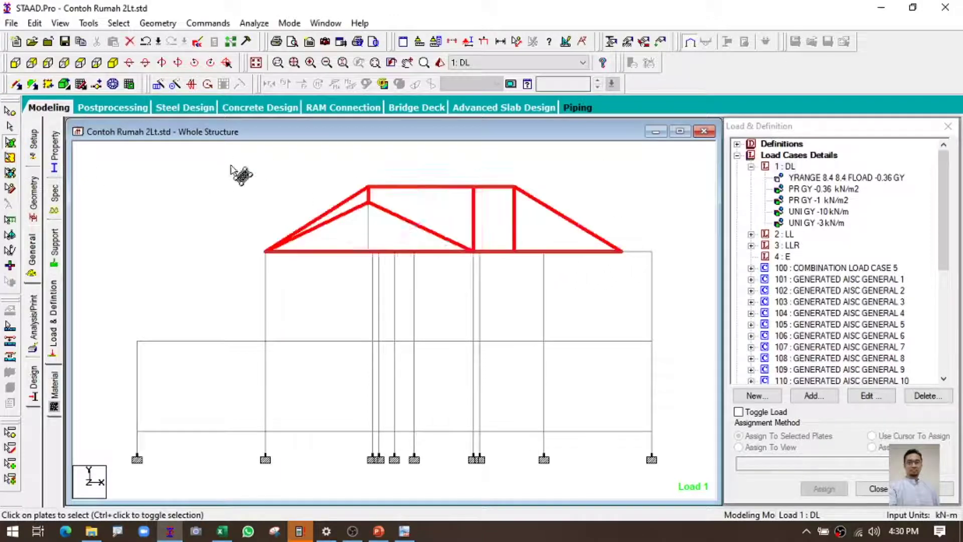
left_click(789, 167)
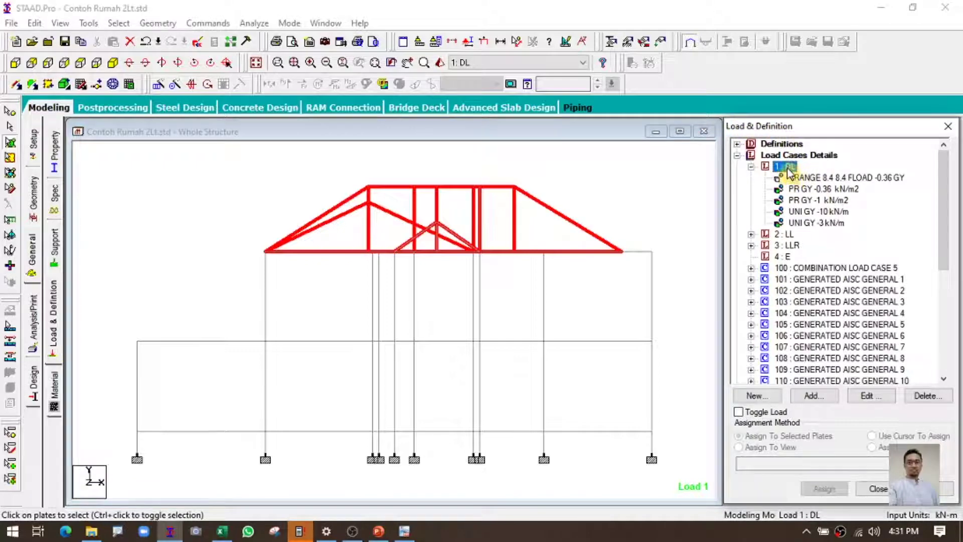
left_click(828, 398)
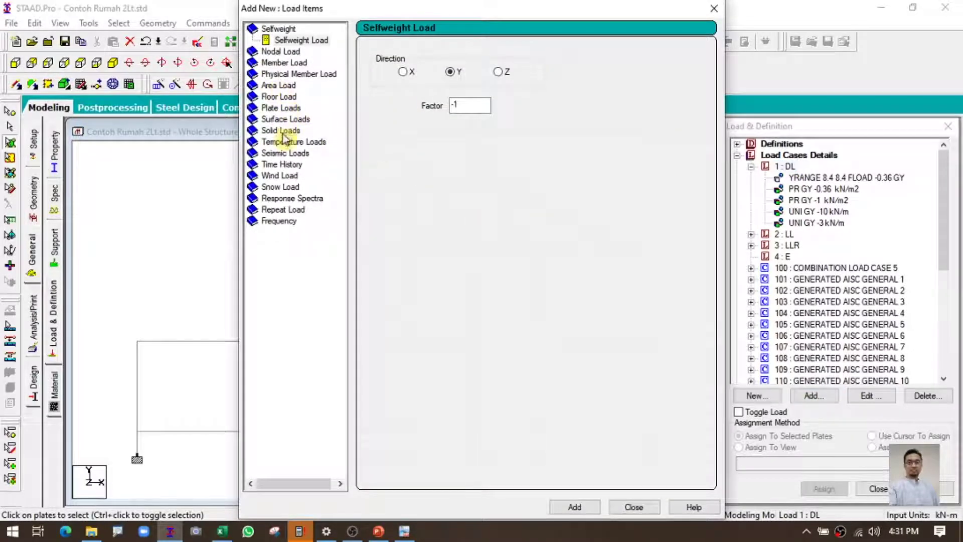
left_click(282, 109)
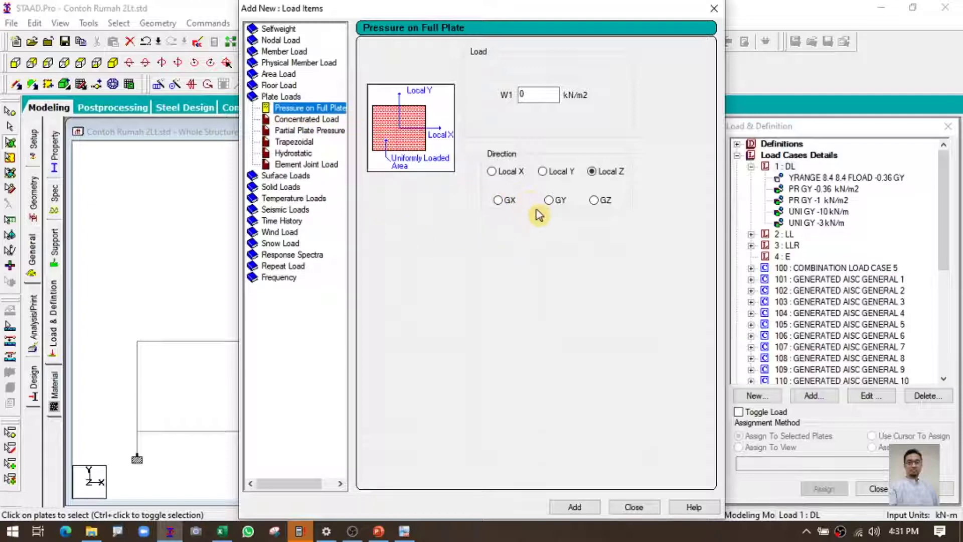
double_click(522, 93)
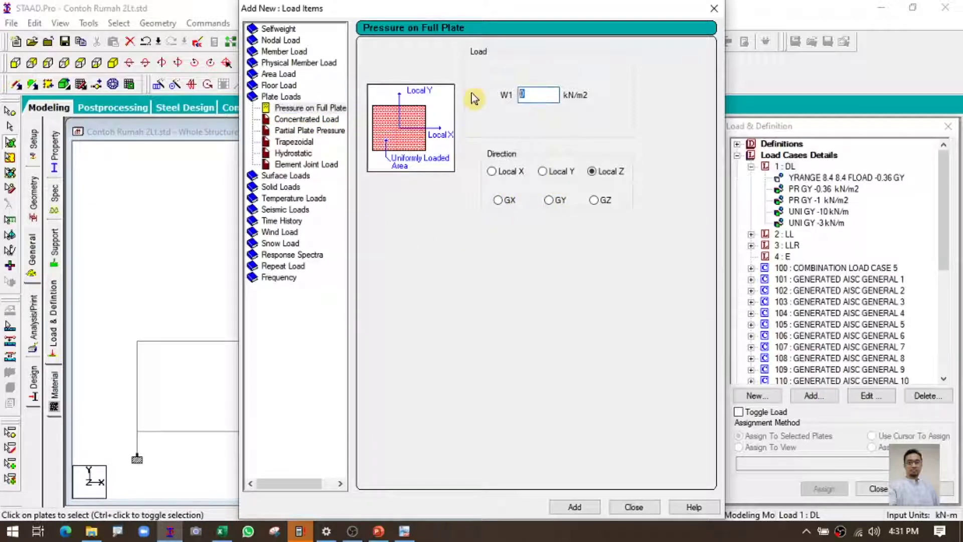
type("-0.5")
left_click(549, 200)
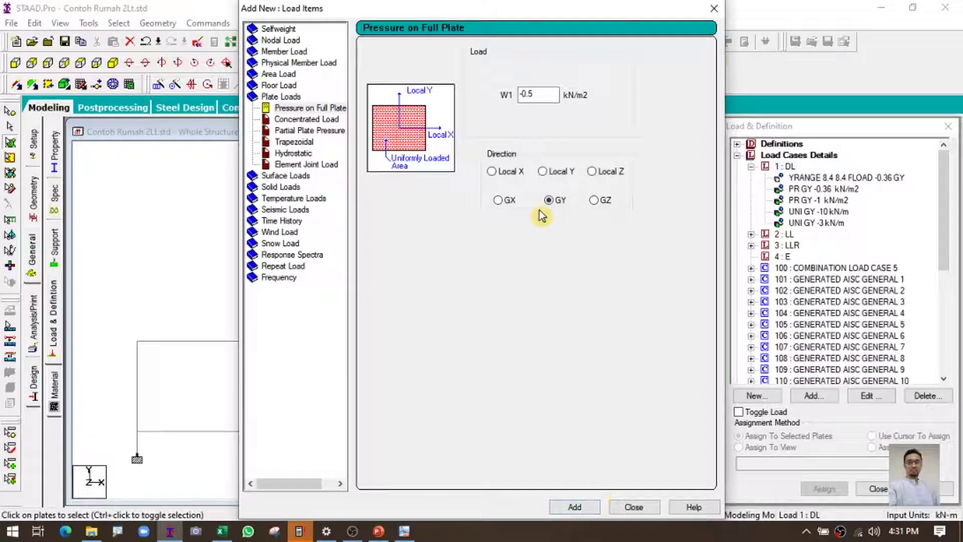
left_click(578, 508)
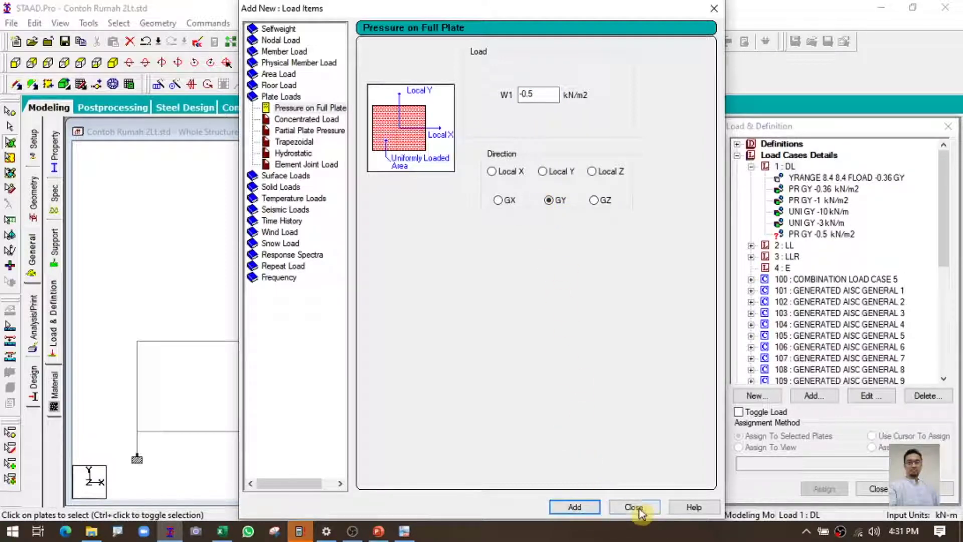
left_click(635, 507)
Step: Assign the -0.5 kN/m2 plate pressure to the selected roof plates and confirm the assignment
left_click(831, 236)
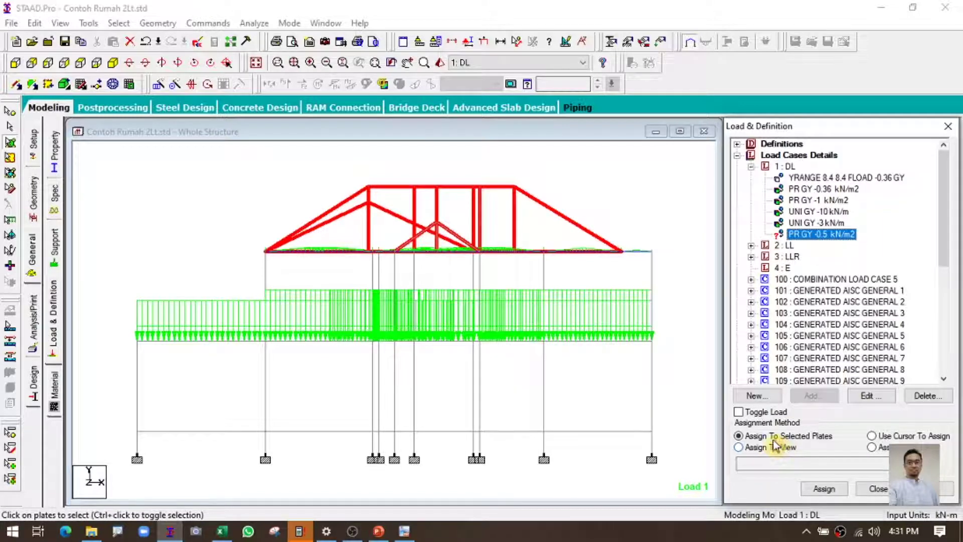
left_click(823, 490)
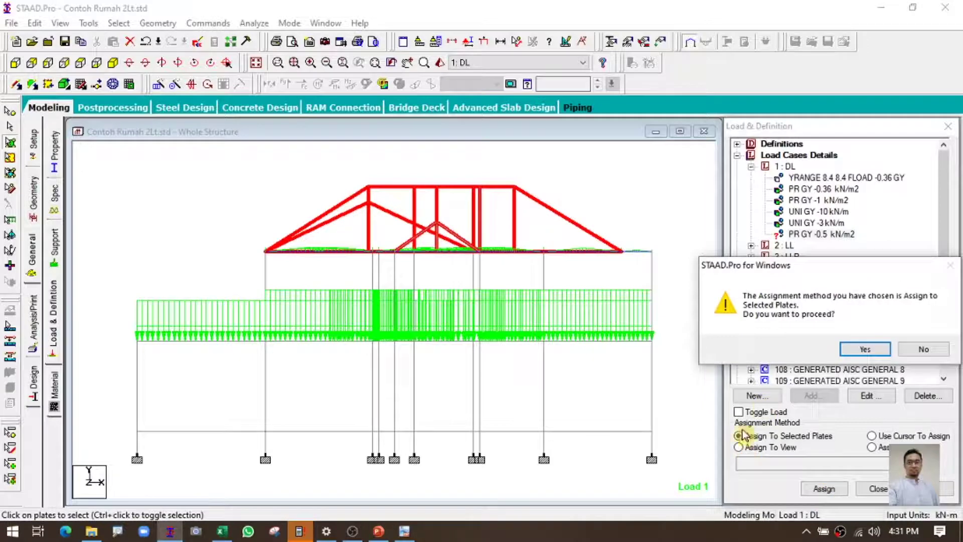
left_click(859, 348)
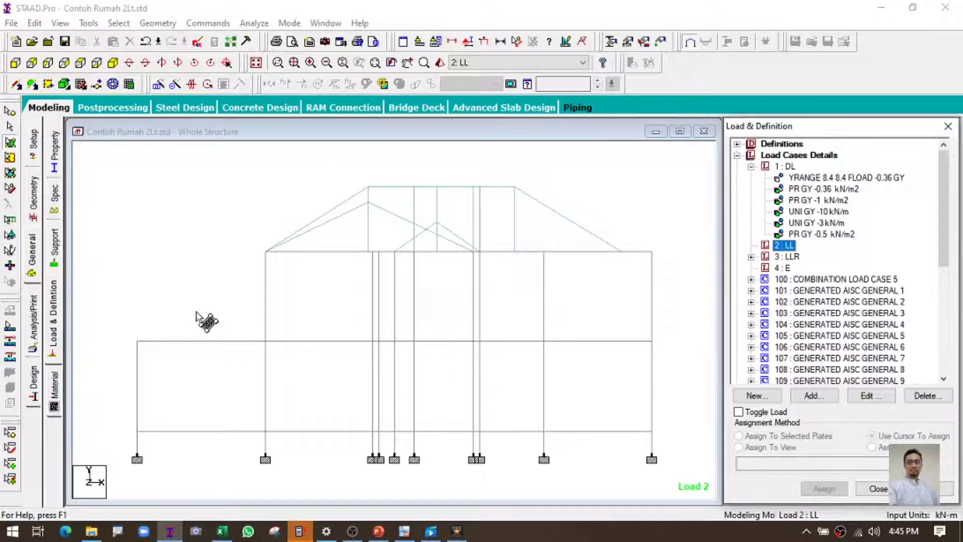
Step: Select all plates of the upper-storey floor for load case LL, check the selection in isometric view, and return to the front view
left_click(113, 62)
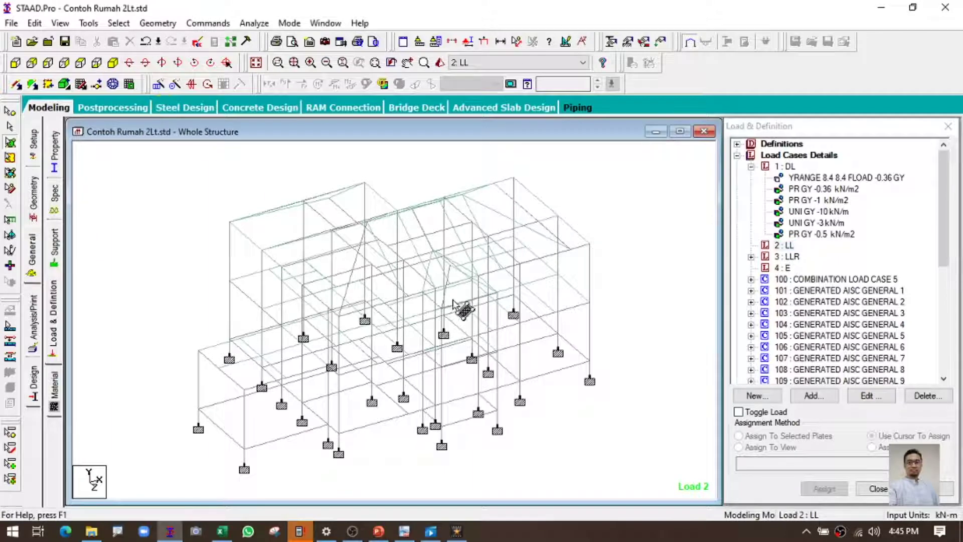
left_click(17, 65)
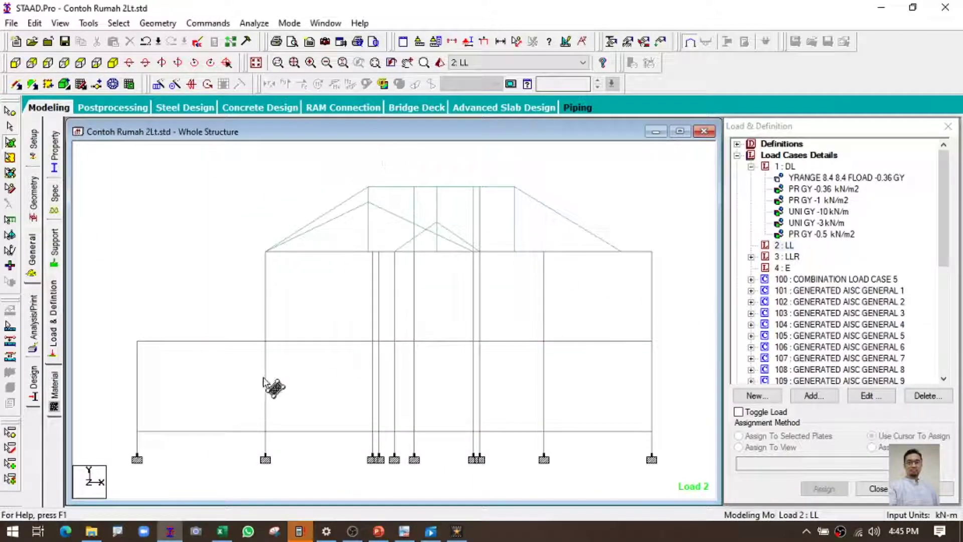
left_click(9, 144)
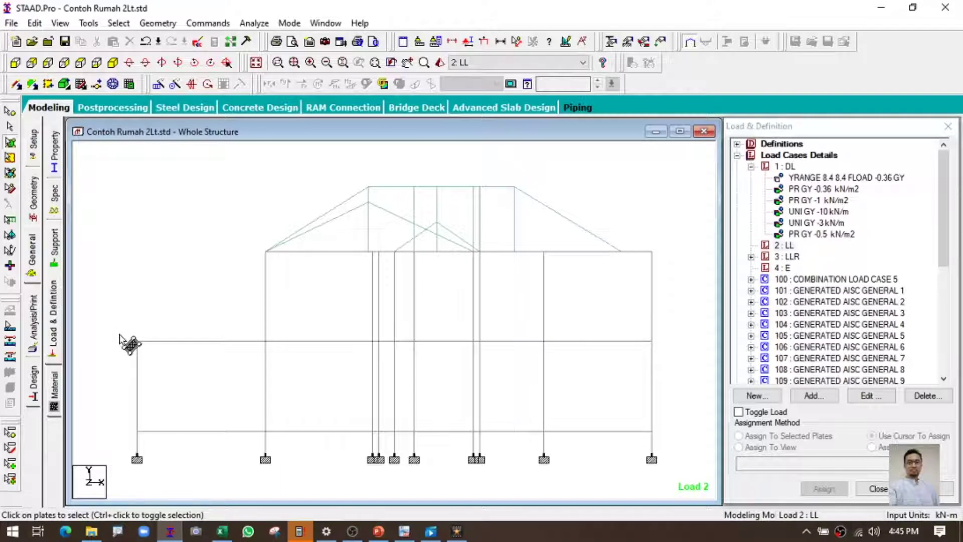
left_click_drag(119, 334, 671, 352)
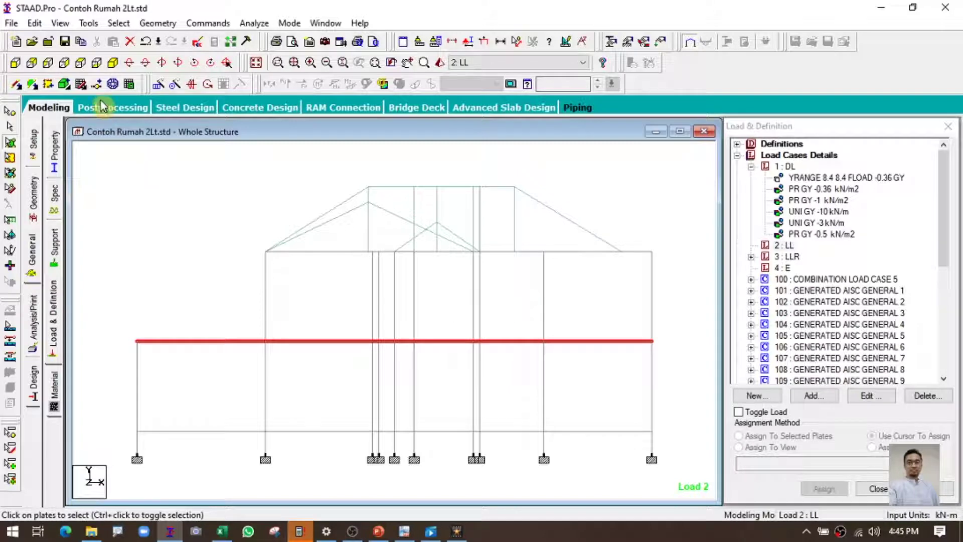
left_click(113, 64)
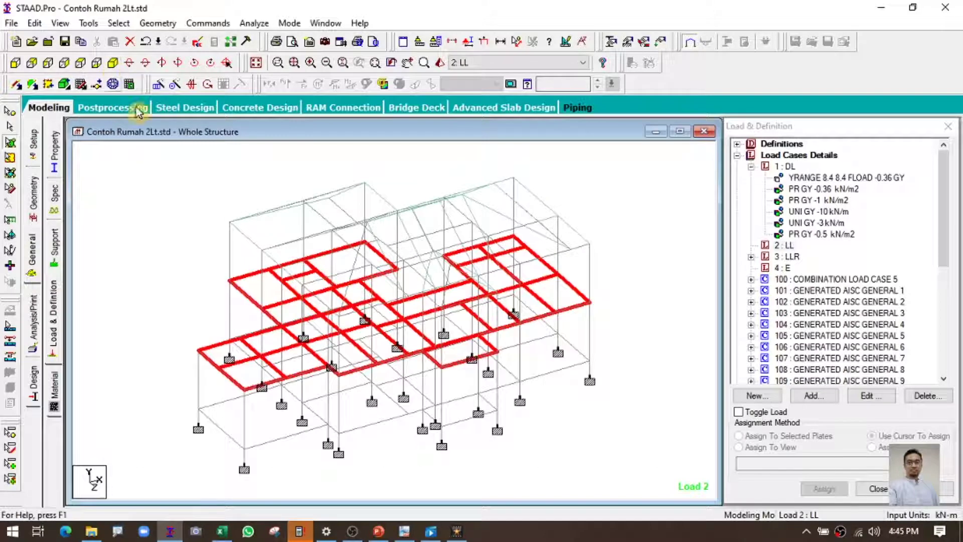
left_click(15, 64)
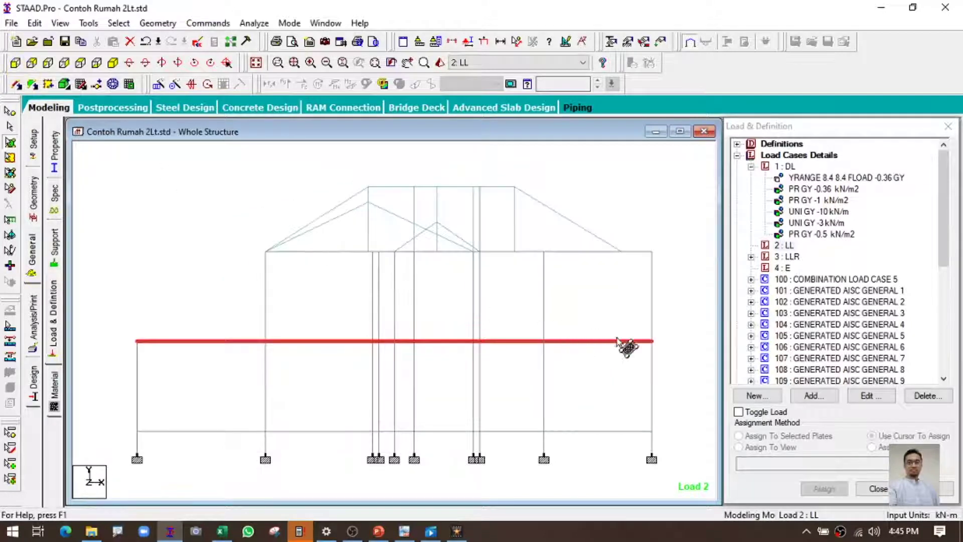
Step: Add a full-plate pressure load of -1.92 kN/m2 in the GY direction to load case LL
left_click(787, 245)
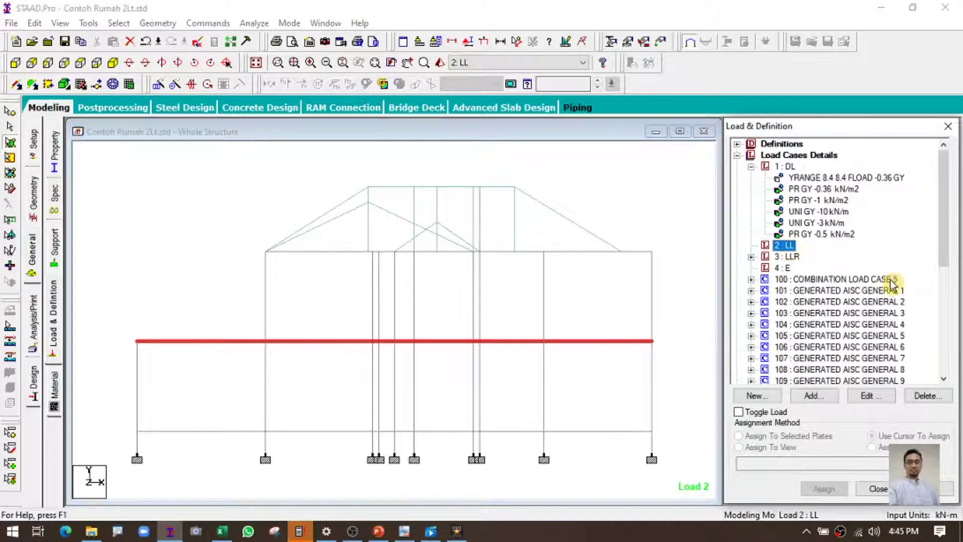
left_click(814, 396)
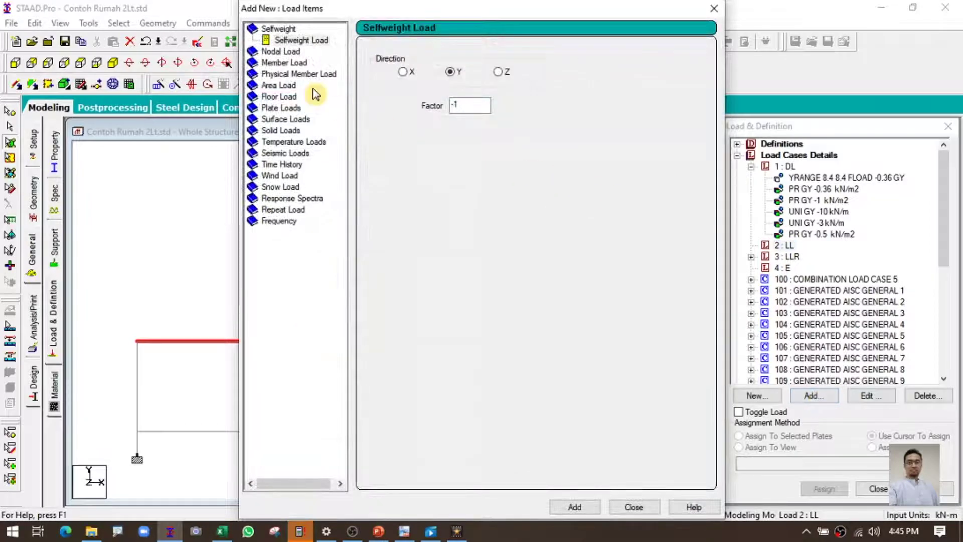
left_click(290, 108)
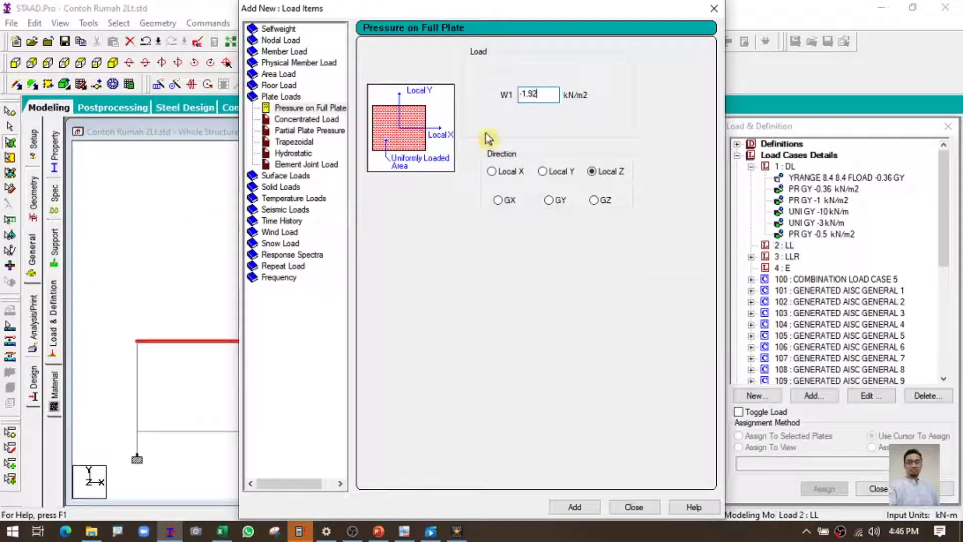
left_click(554, 205)
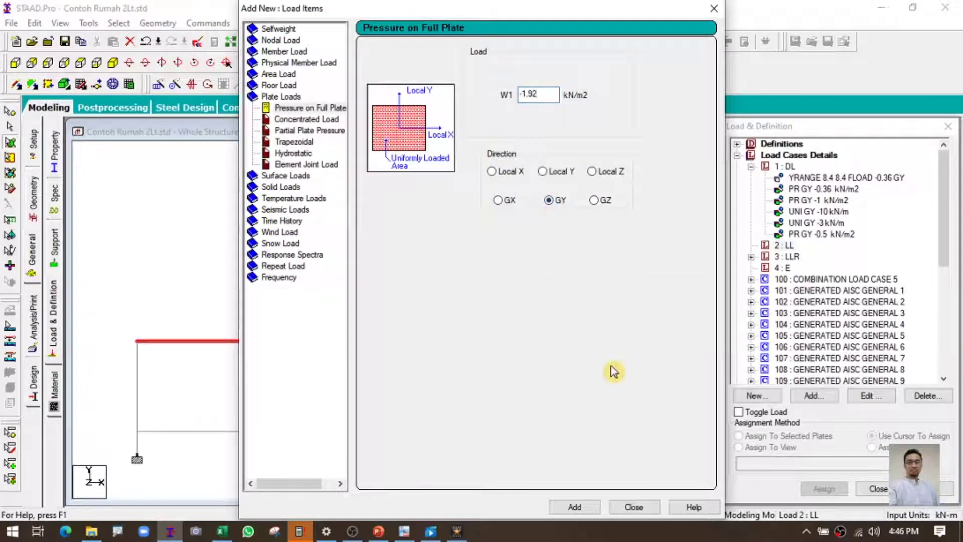
left_click(573, 509)
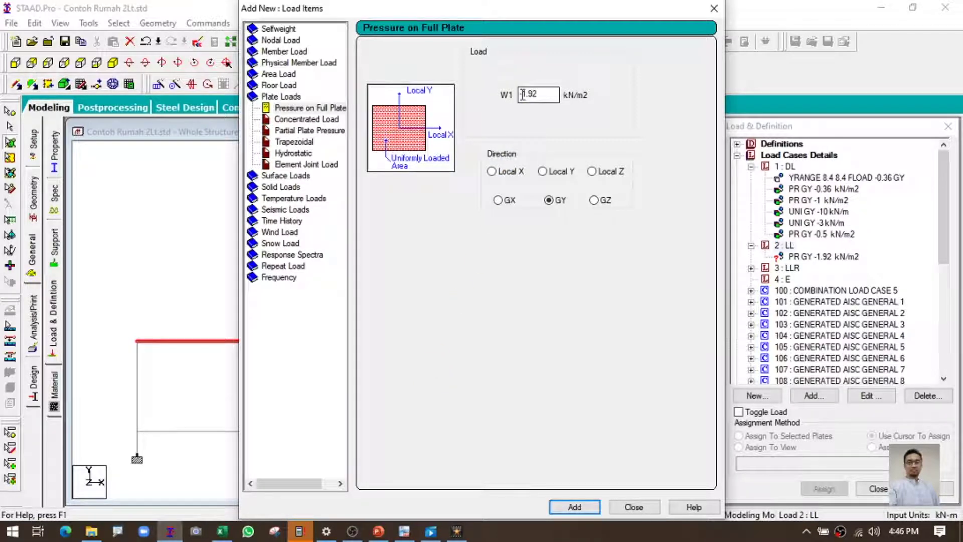
Step: Add a second full-plate pressure load of -2.87 kN/m2 in the GY direction to load case LL and finish adding load items
left_click_drag(522, 93, 562, 88)
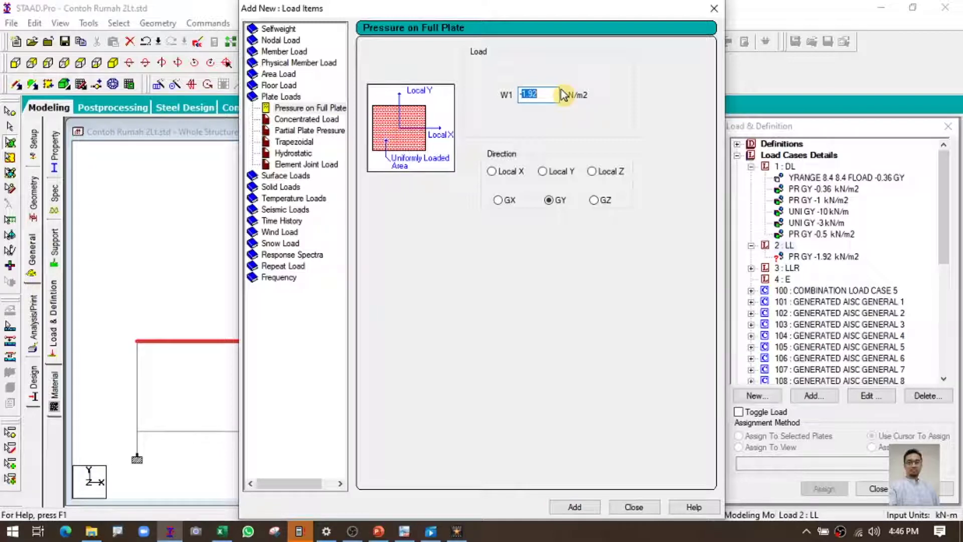
type("-2.87")
left_click(576, 507)
left_click(635, 507)
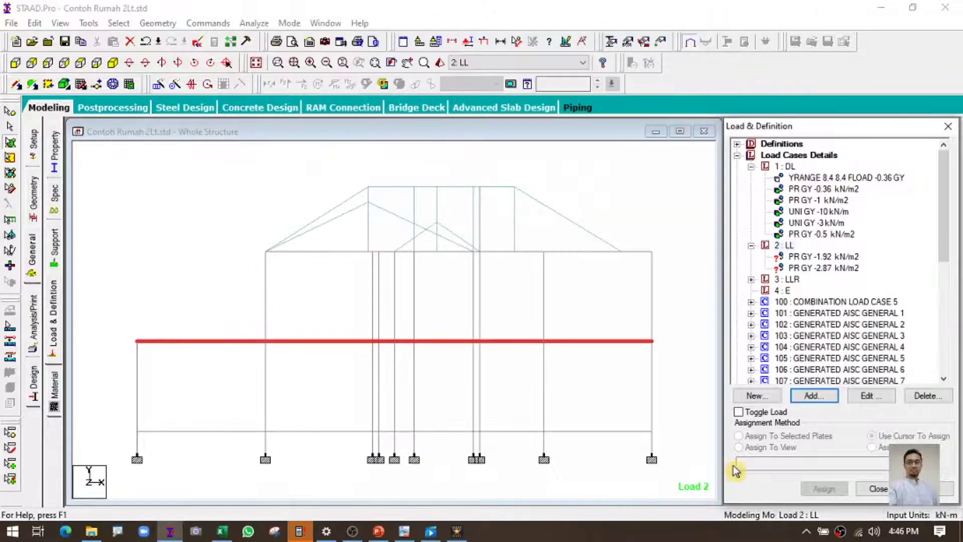
Step: Assign the -1.92 kN/m2 live pressure to the selected upper-storey floor plates in isometric view and confirm the assignment
left_click(820, 257)
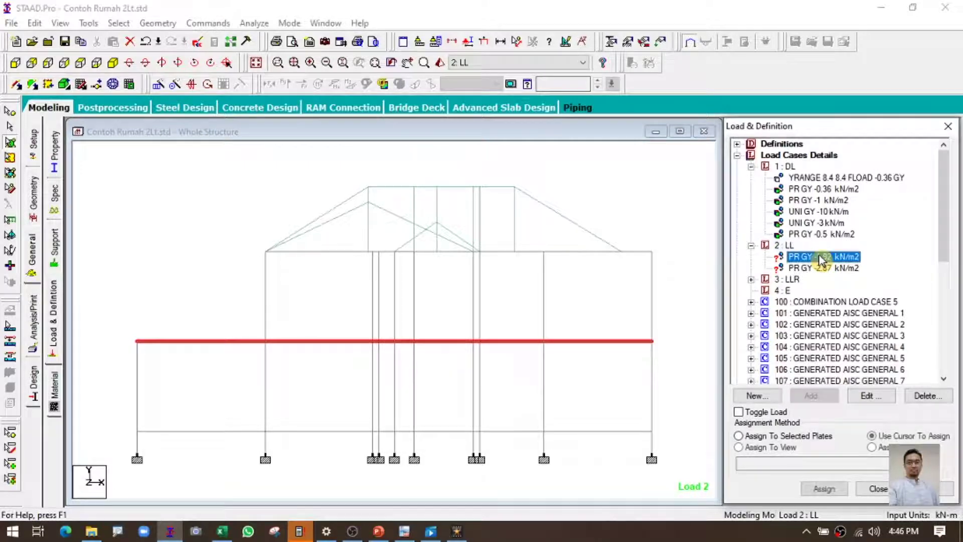
left_click(113, 63)
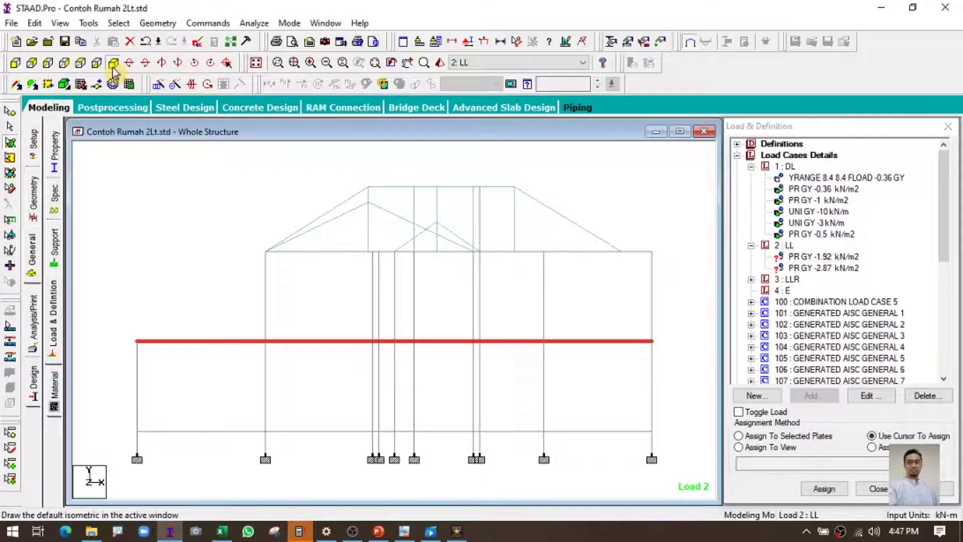
left_click(10, 158)
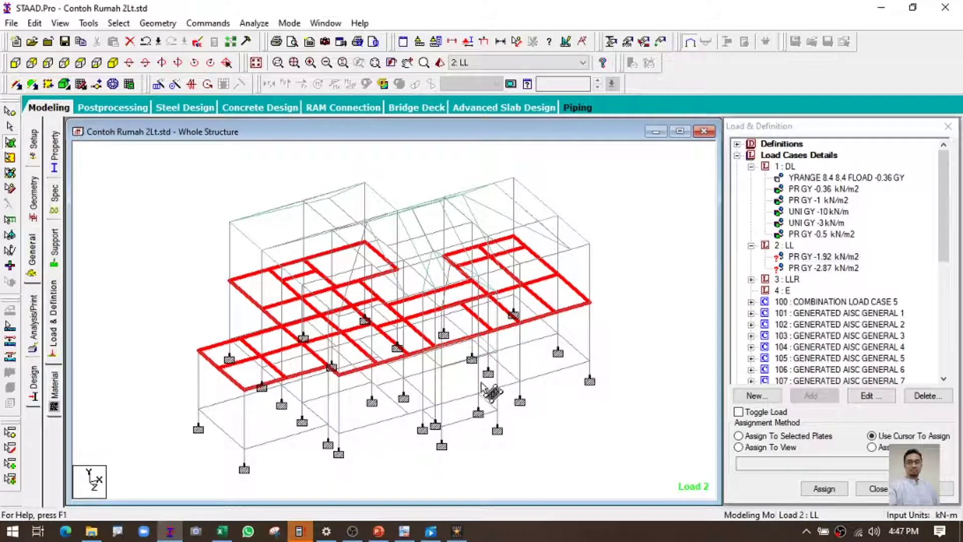
left_click(823, 257)
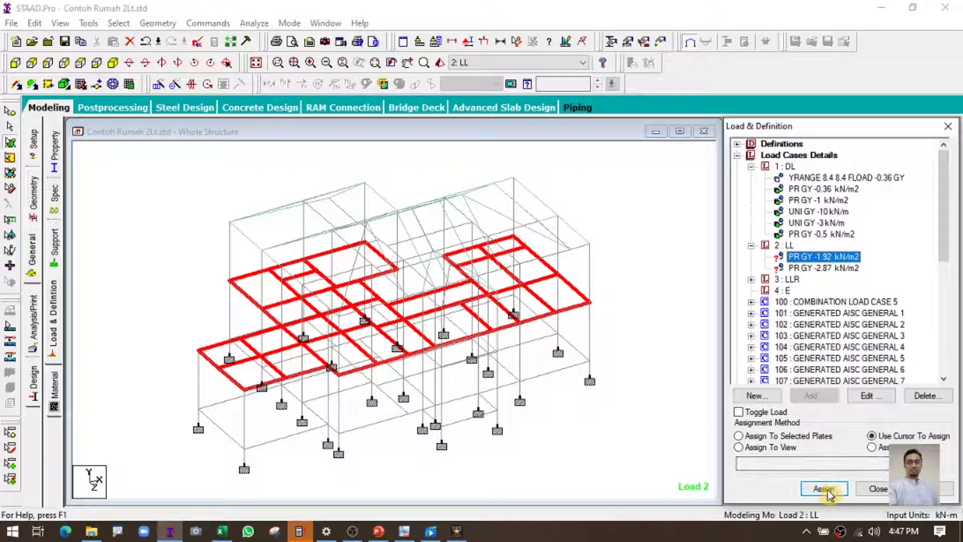
left_click(811, 435)
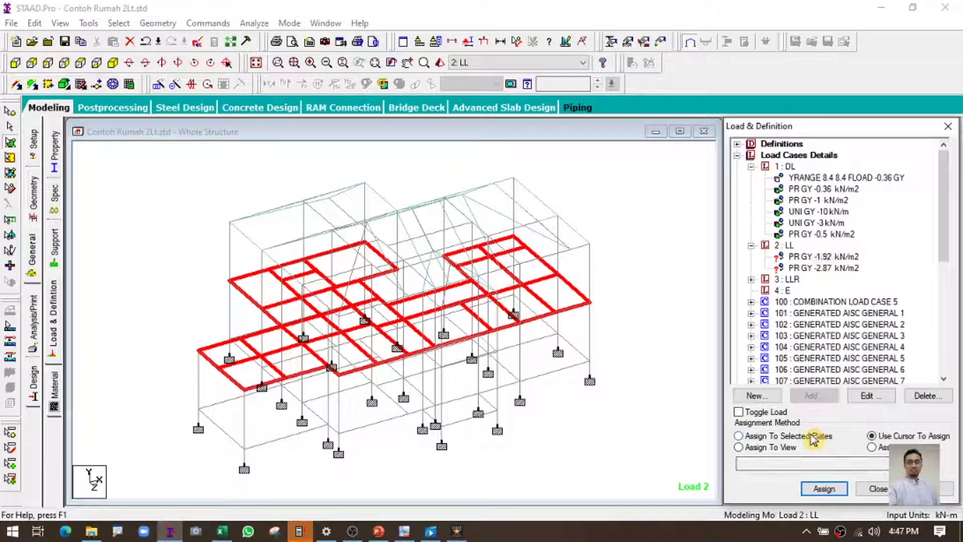
left_click(825, 489)
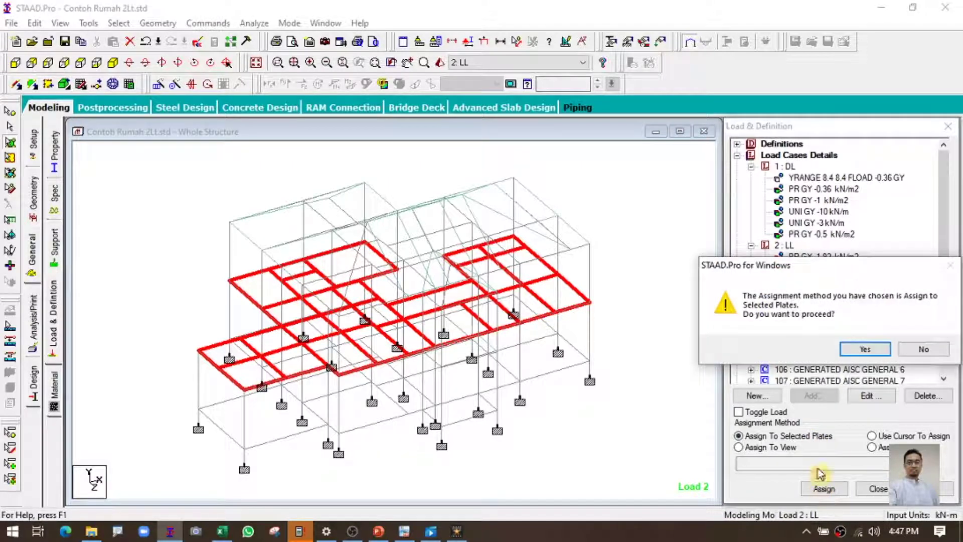
left_click(857, 350)
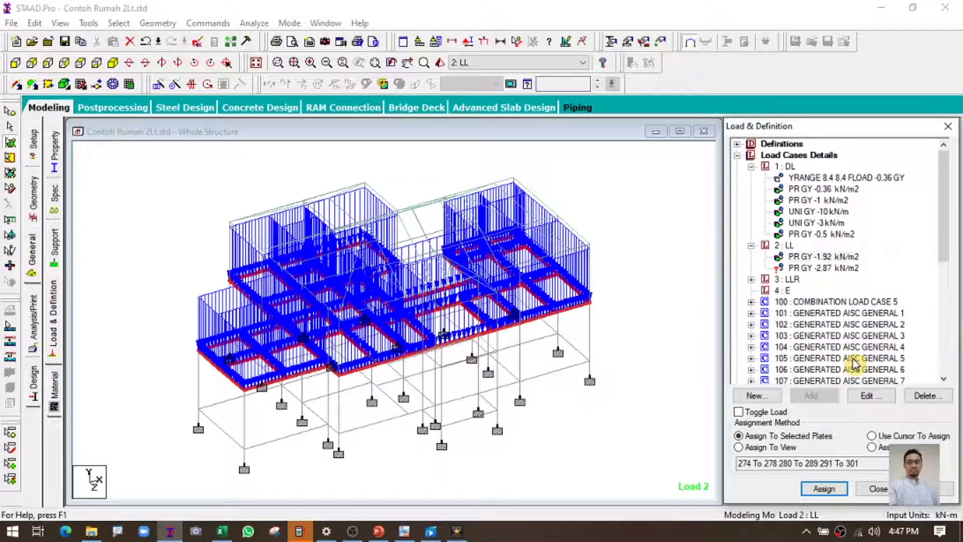
Step: Assign the -2.87 kN/m2 live pressure to the small front projection plate of the floor and confirm the assignment
left_click(826, 269)
left_click(458, 355)
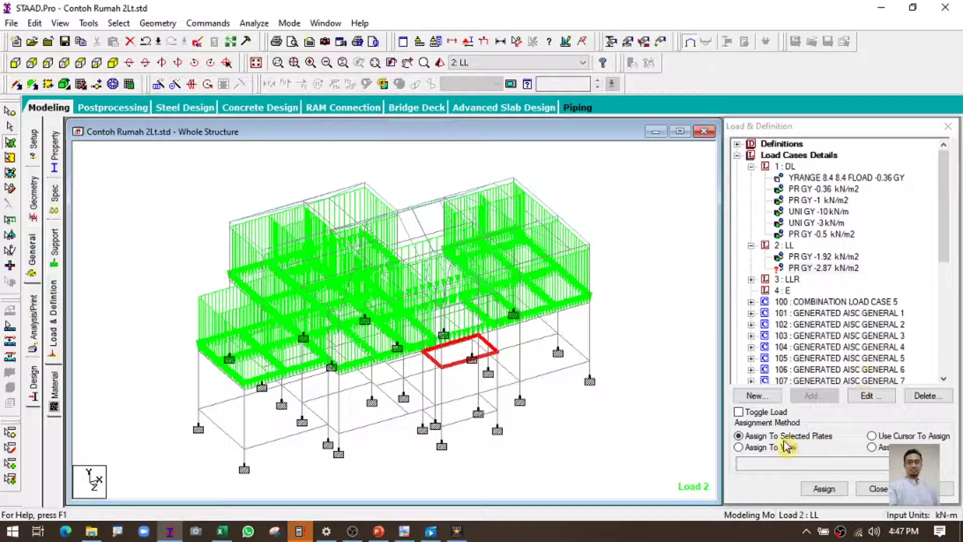
left_click(825, 488)
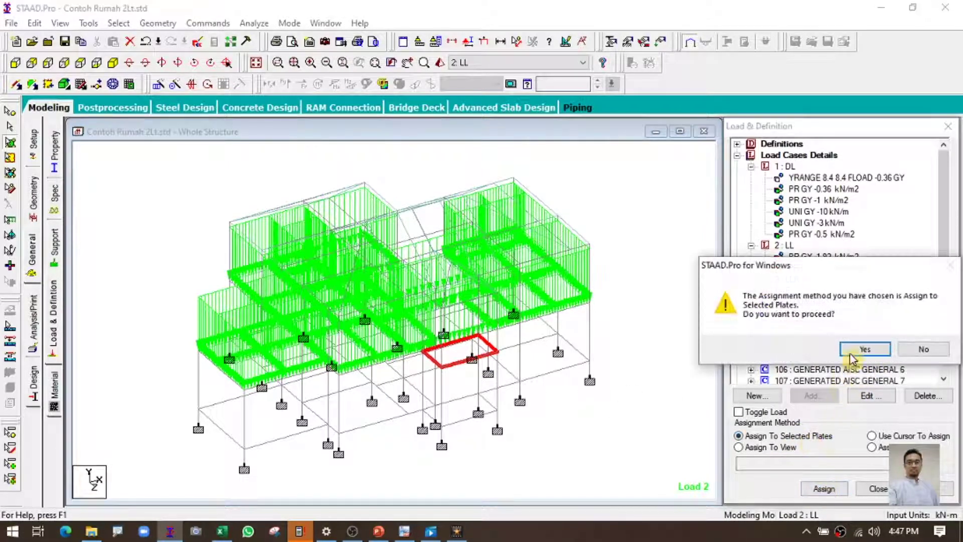
left_click(865, 350)
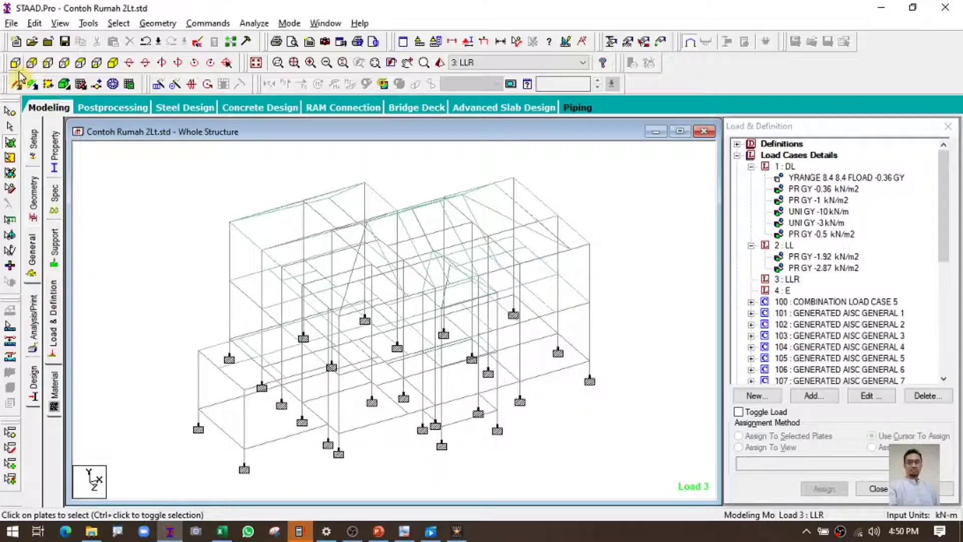
Step: Look up the roof live load Lr in Excel and add a full-plate pressure of -0.49 kN/m2 in GY to load case LLR in STAAD.Pro
key("alt+Tab")
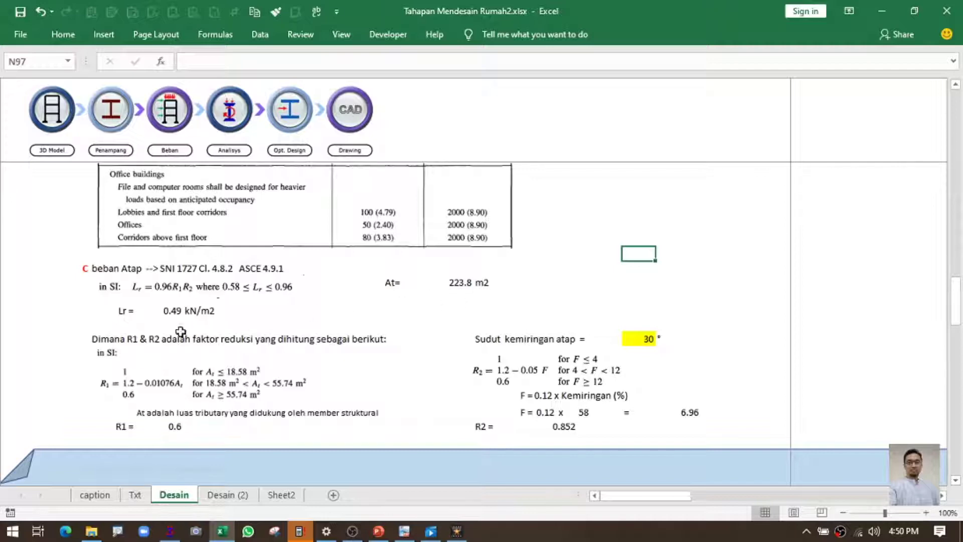
scroll(187, 331, "down", 1)
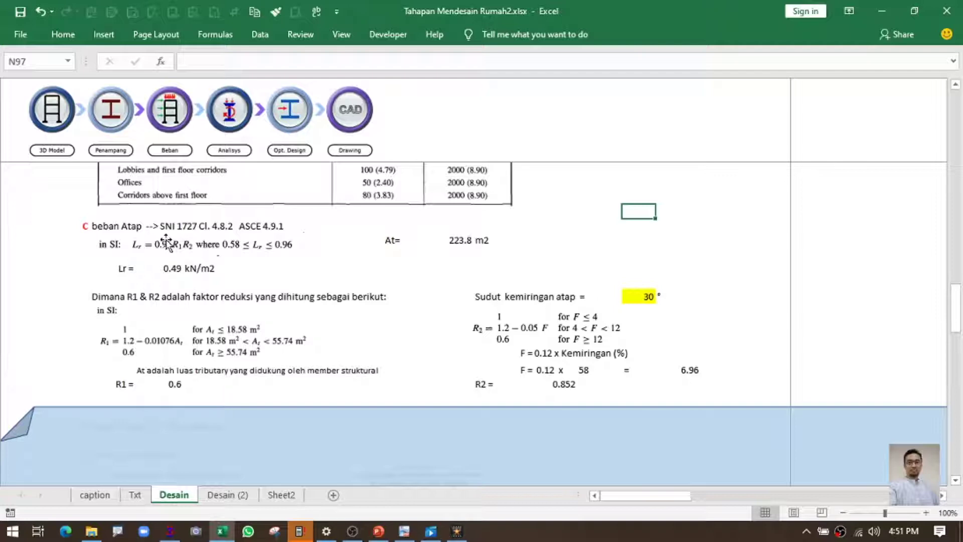
left_click(164, 267)
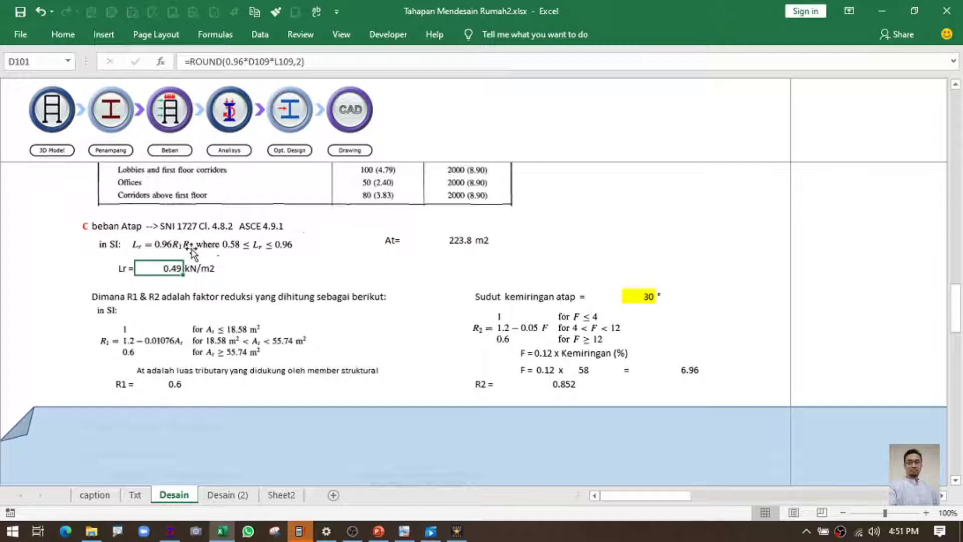
key("alt+Tab")
left_click(813, 396)
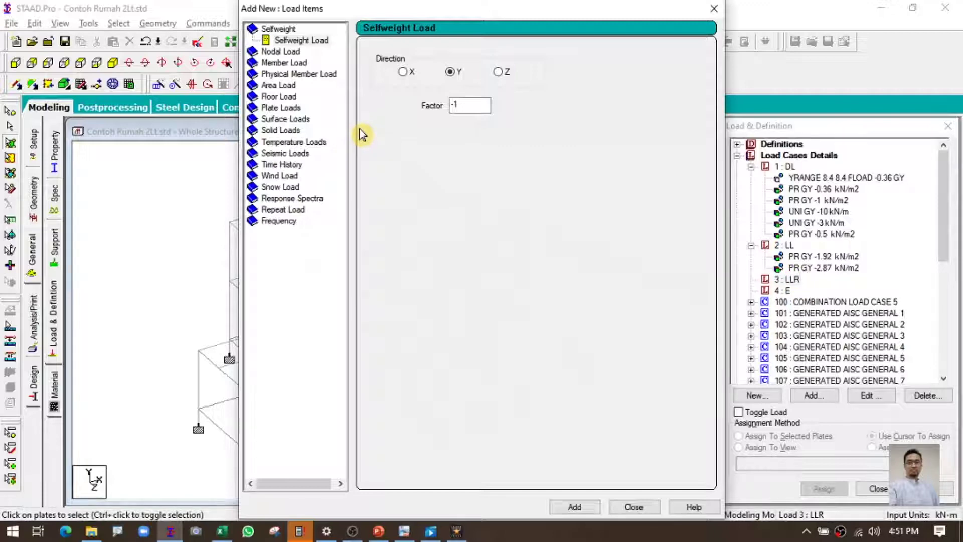
left_click(291, 111)
left_click_drag(549, 98, 493, 99)
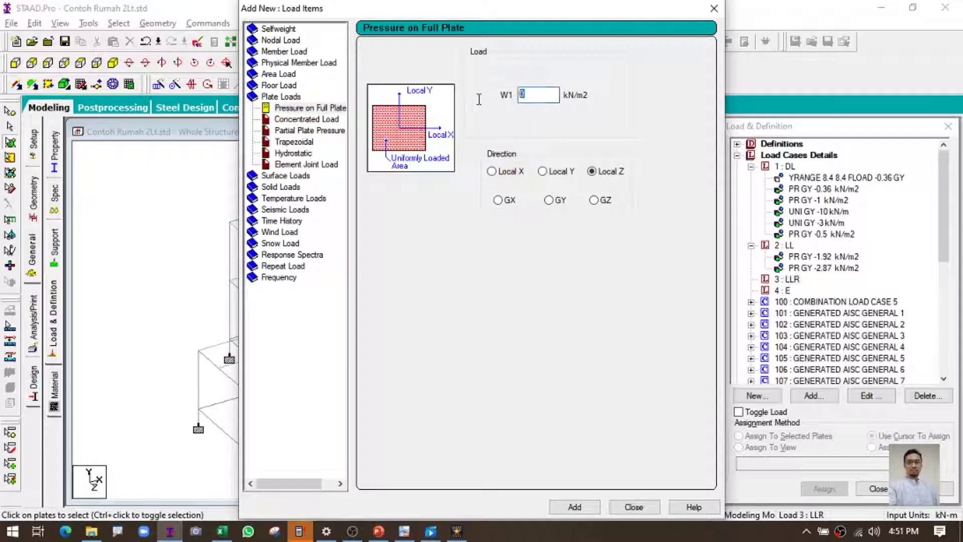
type("-0.49")
left_click(552, 202)
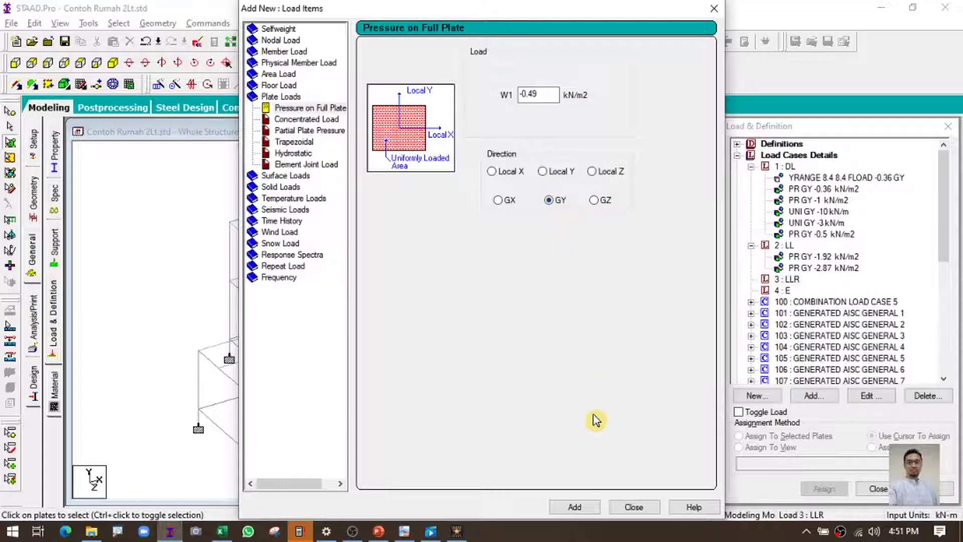
left_click(569, 509)
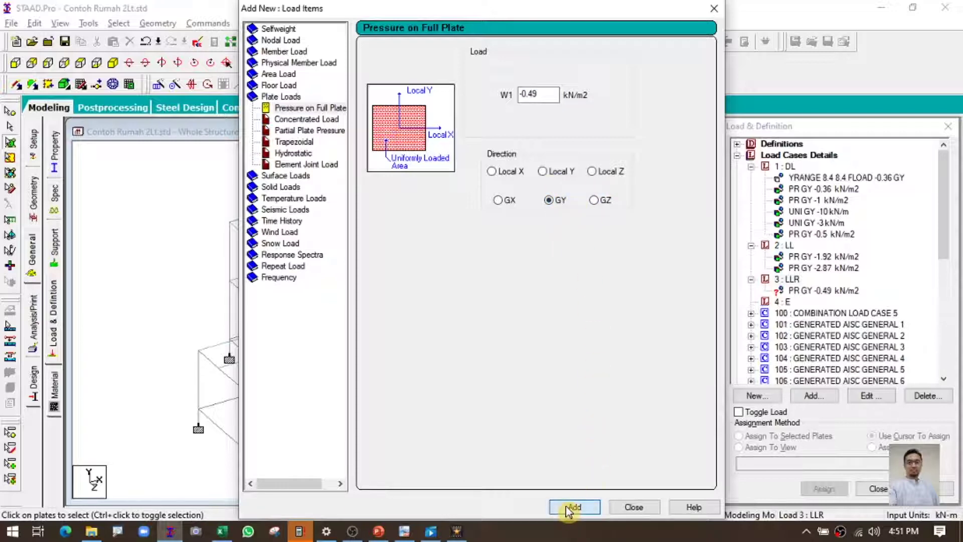
Step: Add a second full-plate pressure load of -0.96 kN/m2 in the GY direction to load case LLR and finish adding load items
left_click(545, 93)
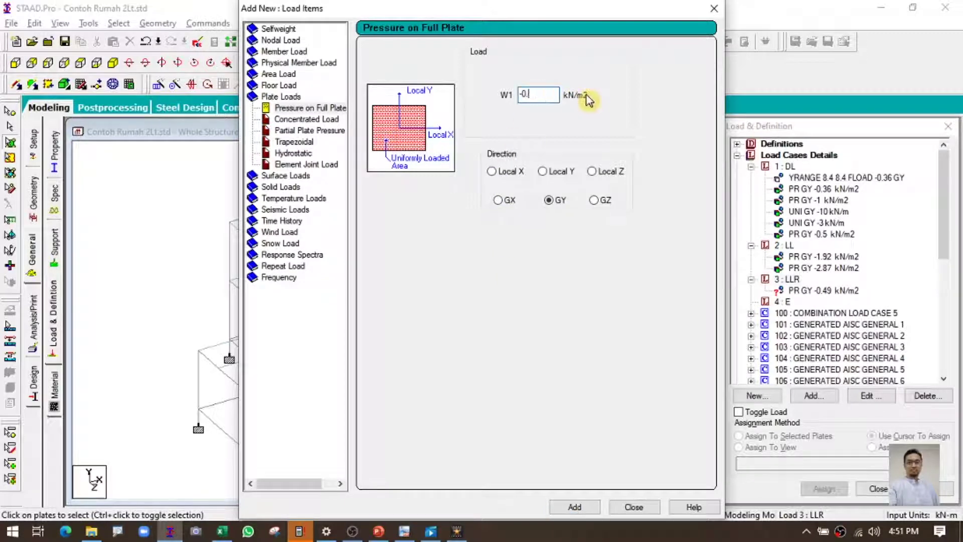
type("96")
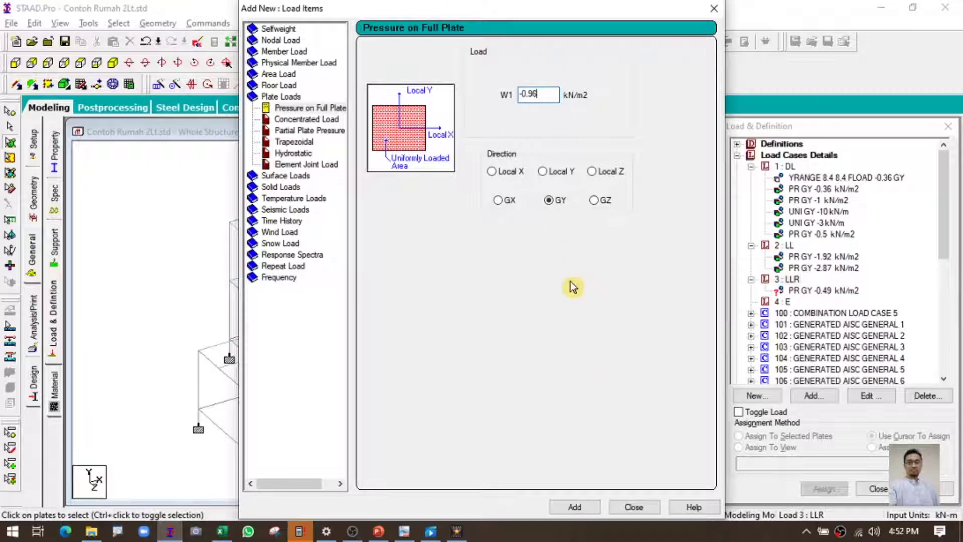
left_click(577, 507)
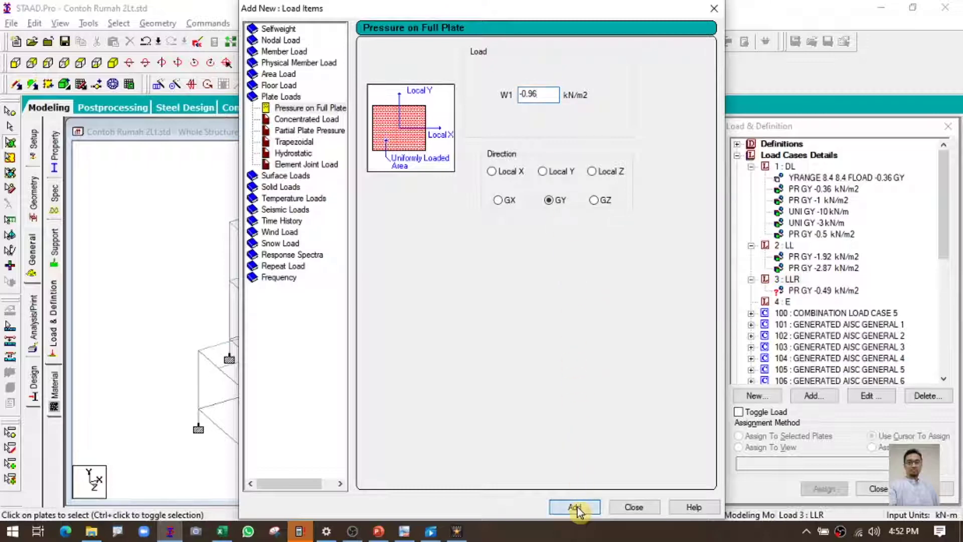
left_click(635, 506)
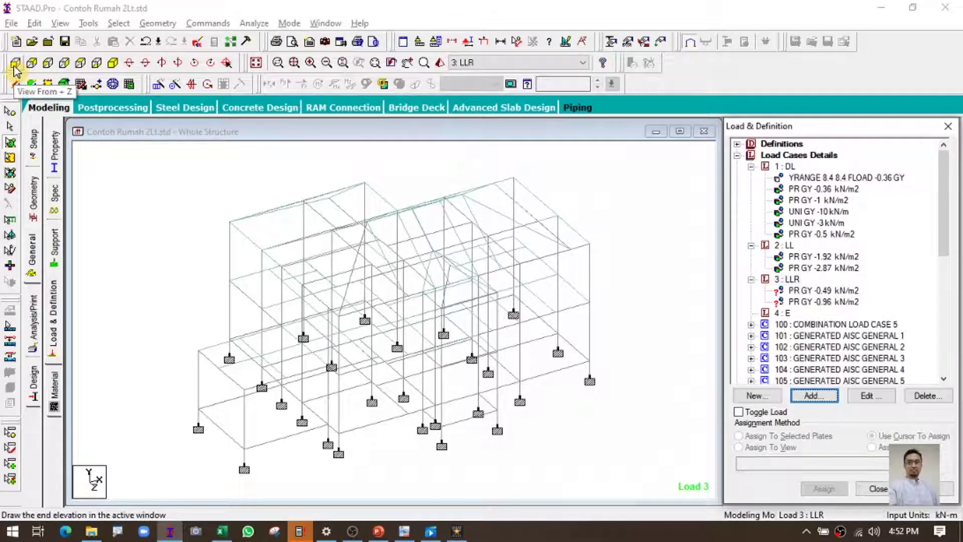
Step: Select all sloped roof plates in the front view, assign the -0.49 kN/m2 roof live pressure to them and confirm
left_click(15, 64)
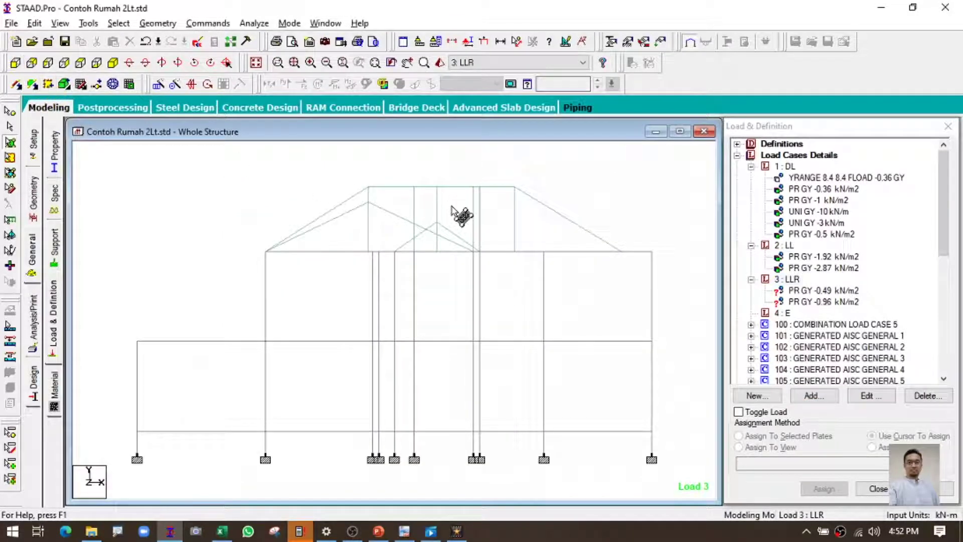
left_click(11, 143)
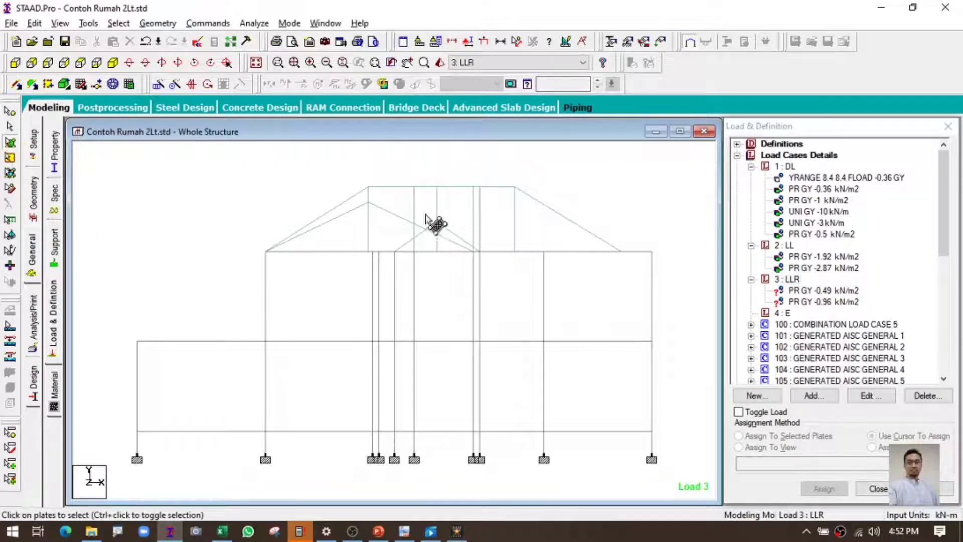
left_click_drag(625, 251, 223, 161)
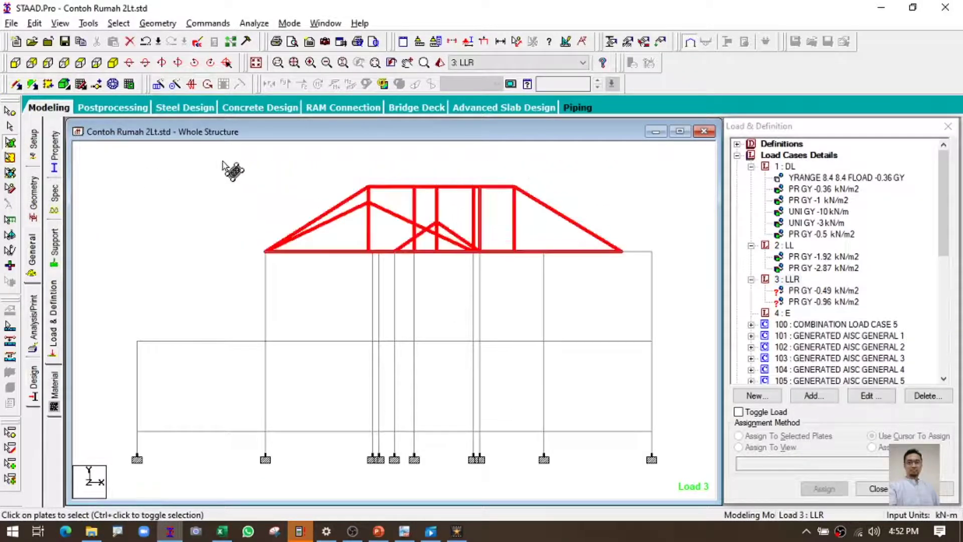
left_click(841, 291)
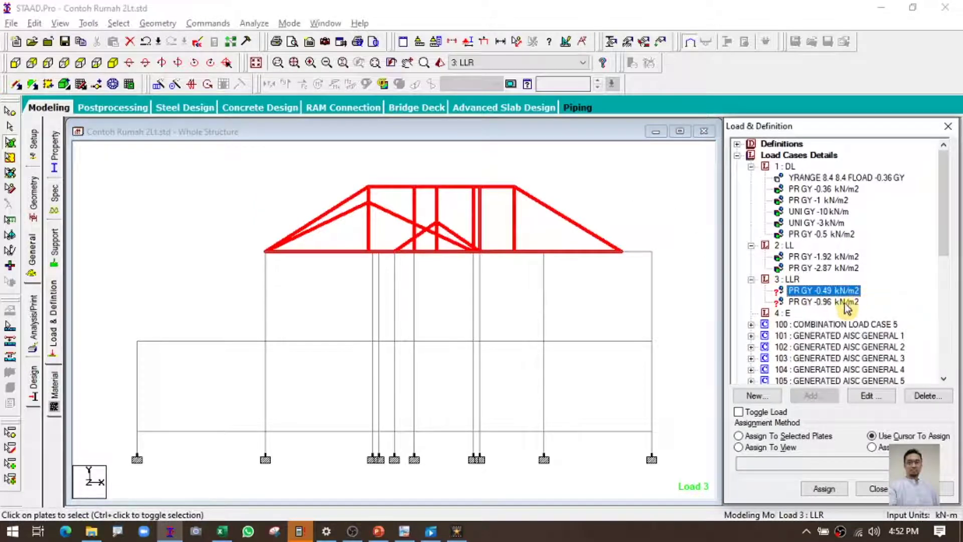
left_click(796, 436)
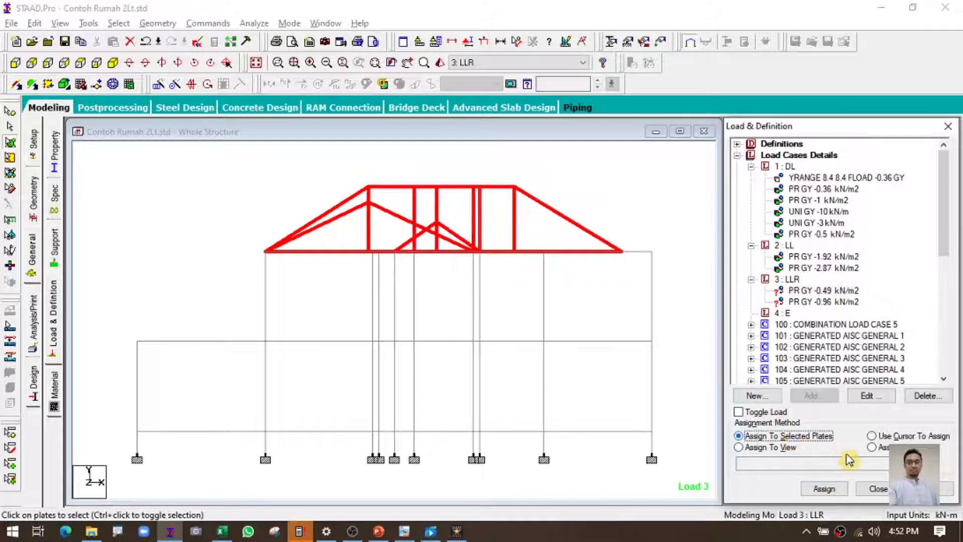
left_click(825, 489)
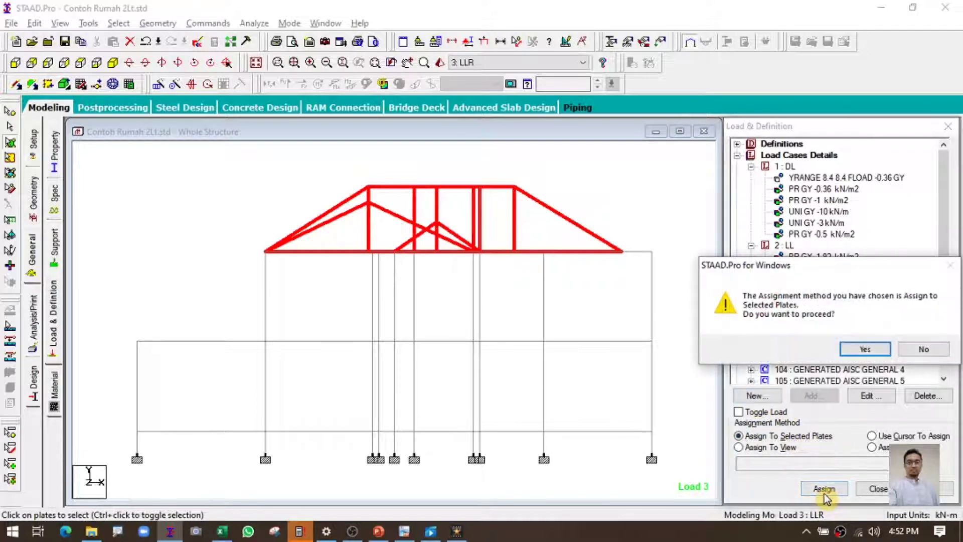
left_click(865, 349)
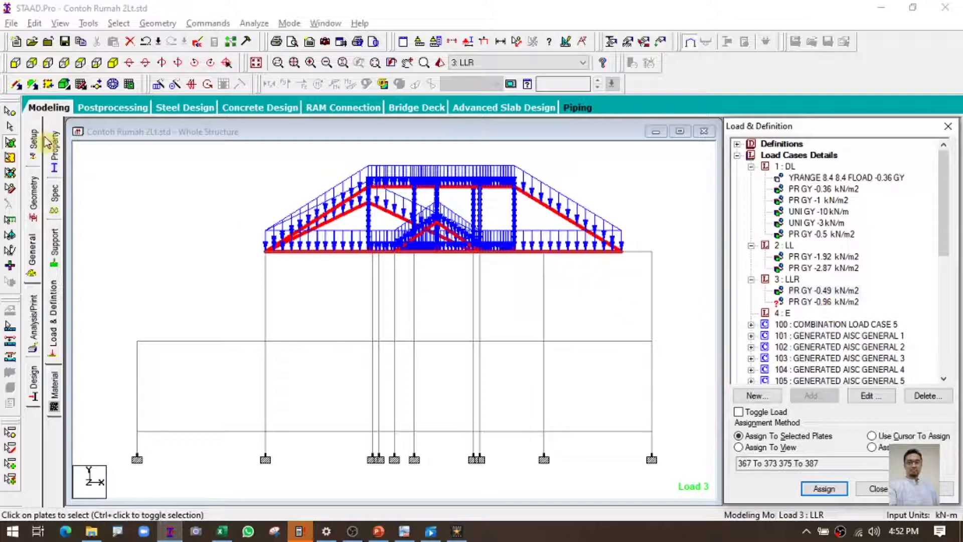
Step: Select the flat roof plates along the right end of the roof in front view and assign the -0.96 kN/m2 pressure of case LLR to them
left_click(113, 62)
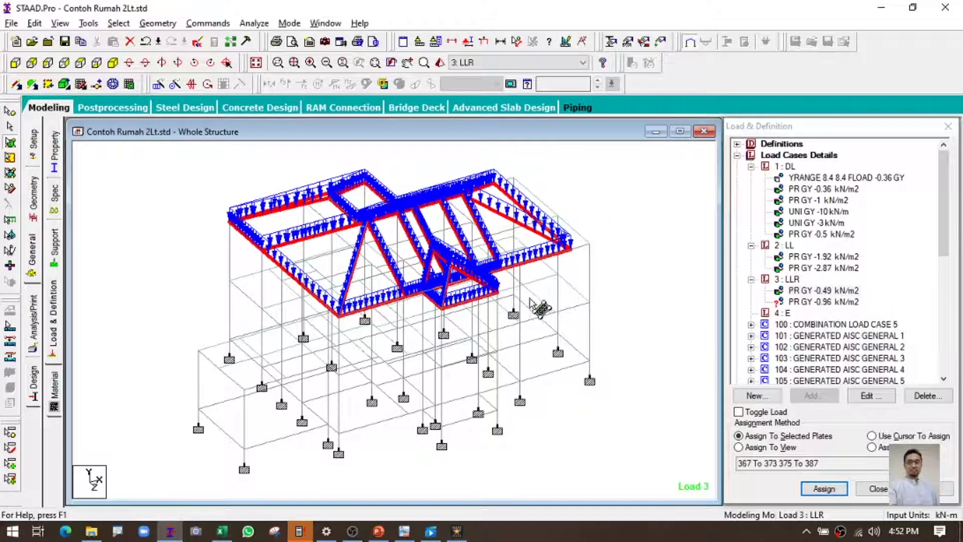
left_click(14, 63)
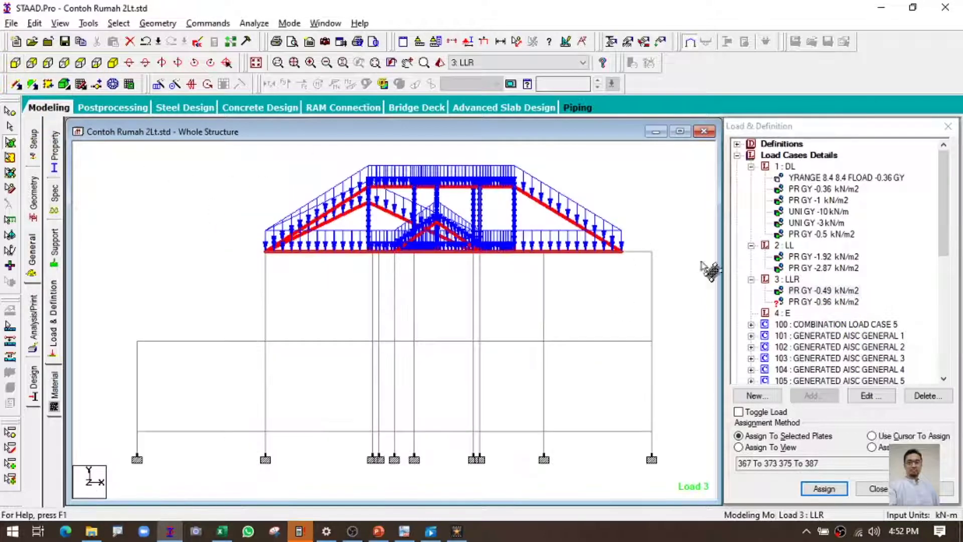
left_click_drag(828, 301, 627, 252)
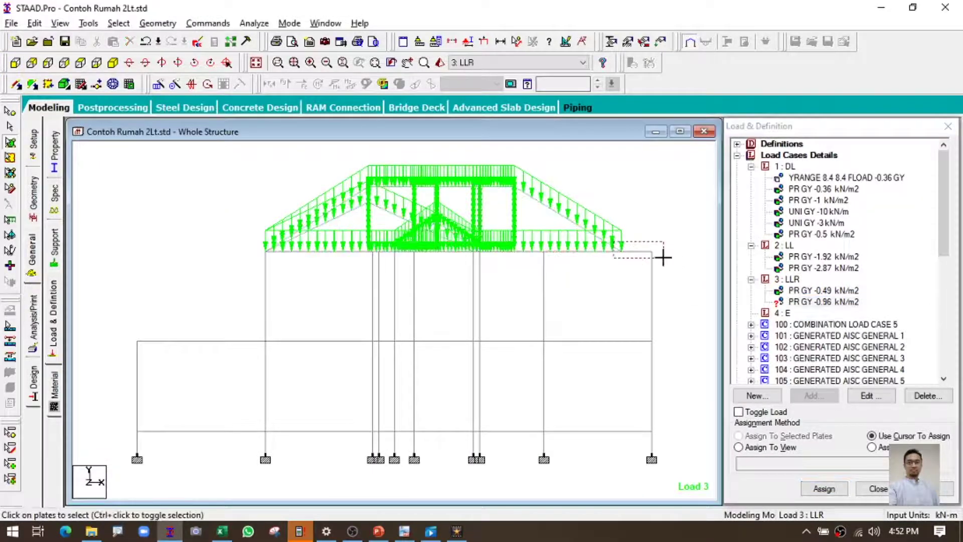
left_click(113, 65)
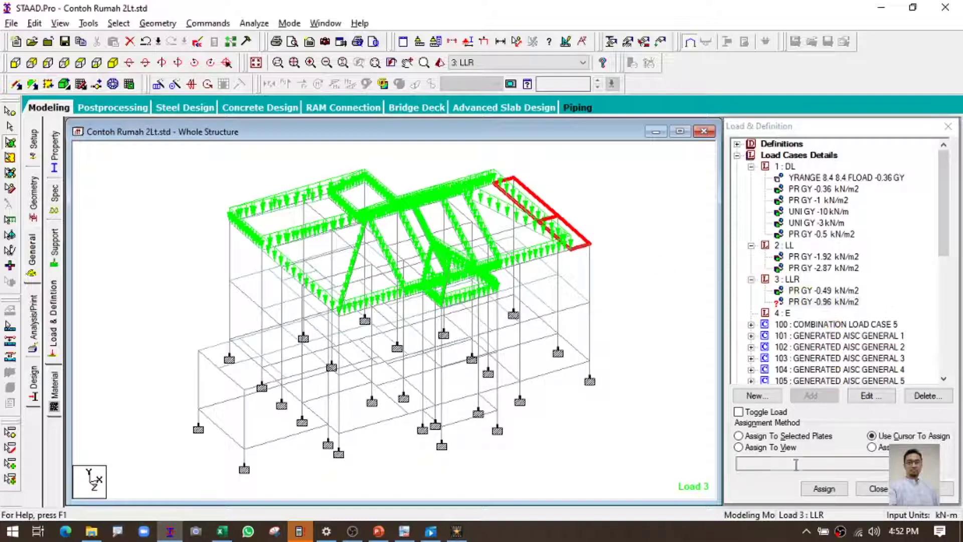
left_click(797, 436)
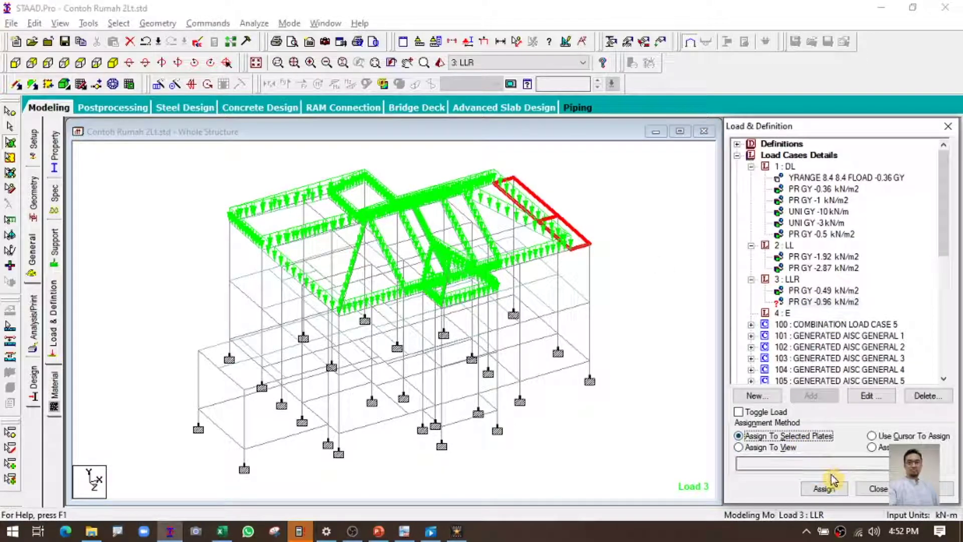
left_click(824, 488)
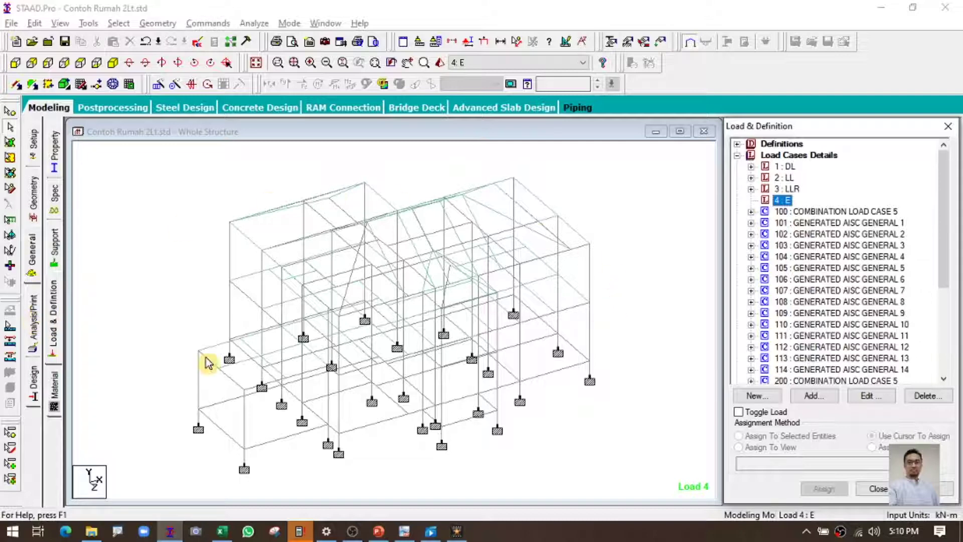
Step: Add a Perform Analysis command with the No Print option and review its place in the command list
left_click(38, 311)
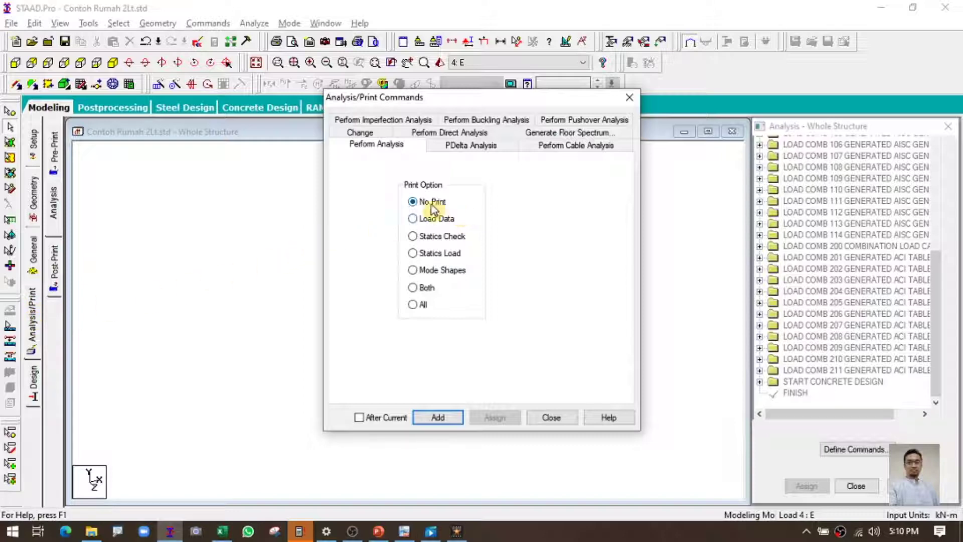
left_click(436, 419)
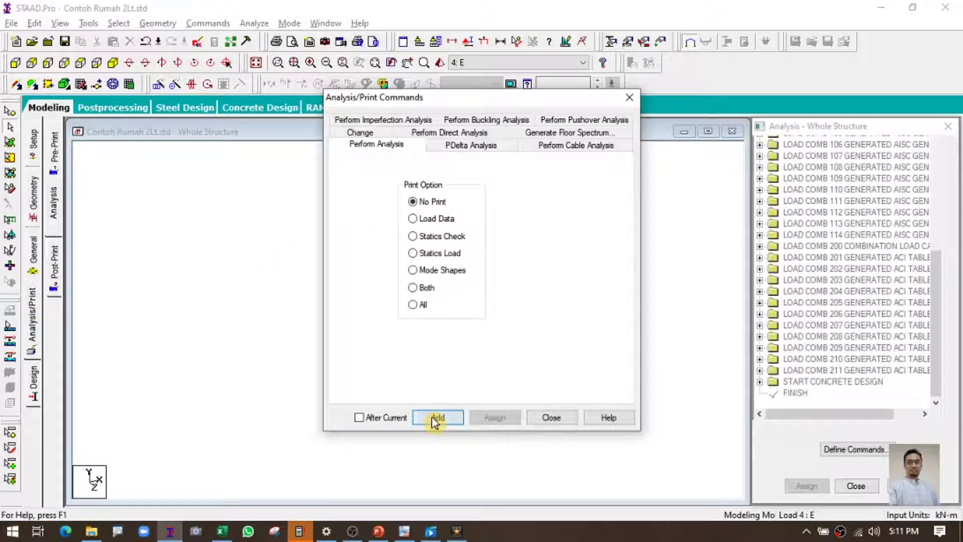
left_click(552, 418)
left_click_drag(937, 250, 940, 354)
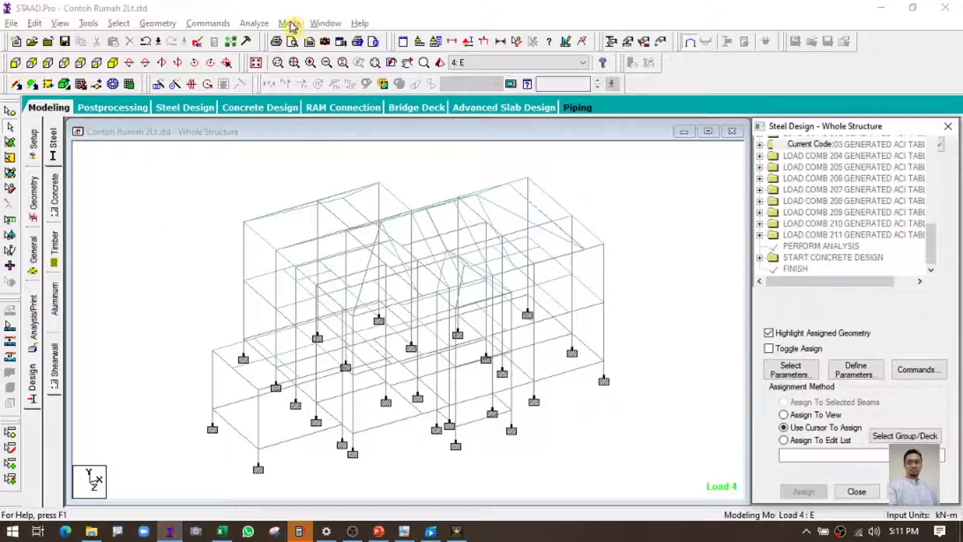
Step: Run the structural analysis, saving the modified model first
left_click(267, 24)
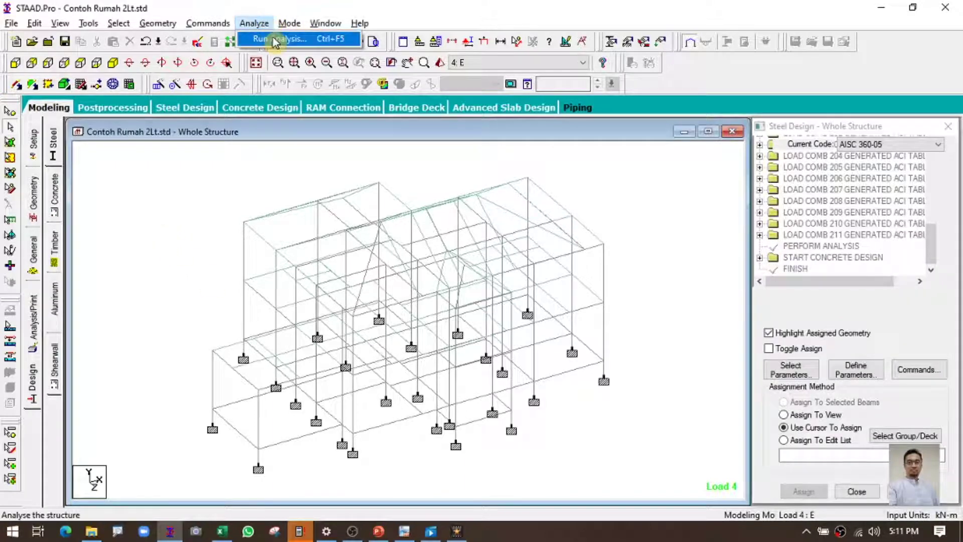
left_click(269, 36)
left_click(514, 313)
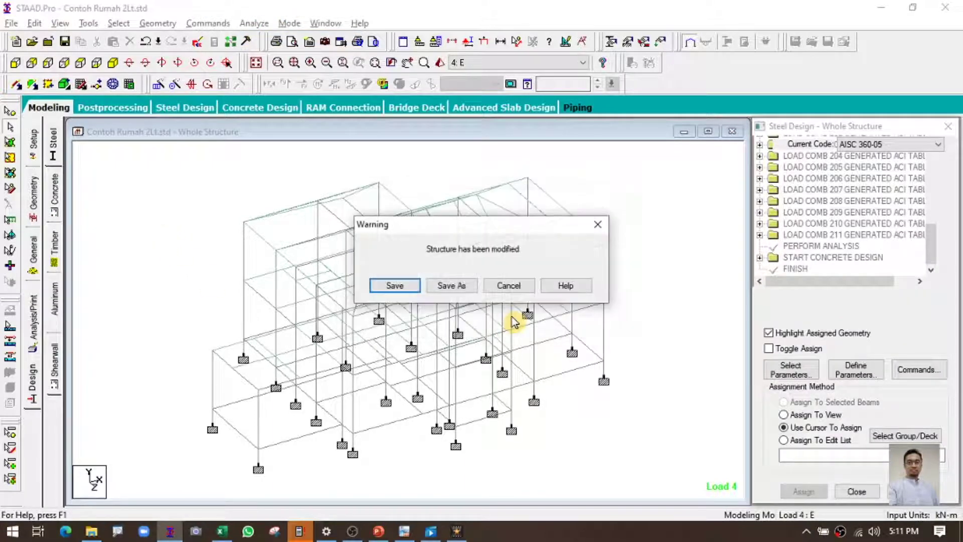
left_click(396, 290)
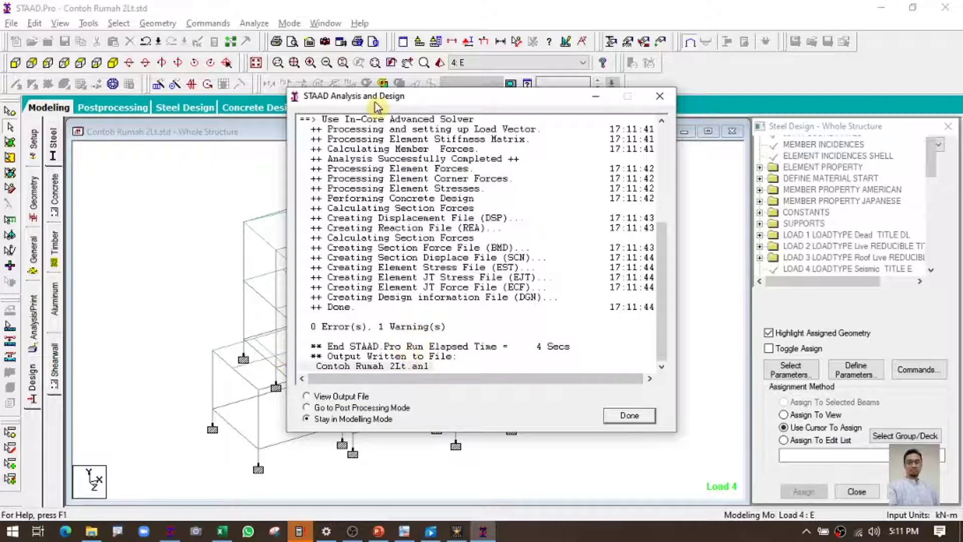
left_click_drag(379, 100, 585, 152)
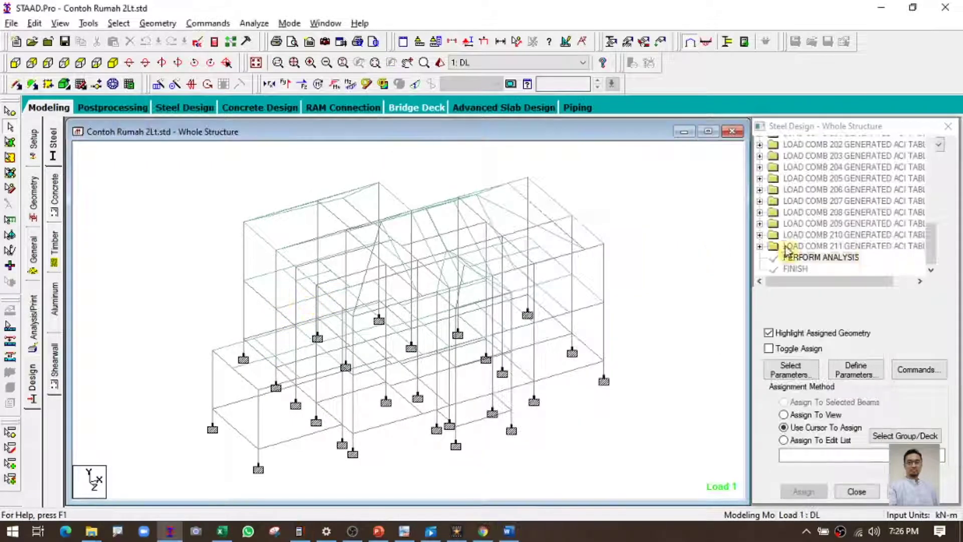
Step: Insert a load list after the Perform Analysis command containing the generated ACI load combinations 201 to 211
left_click(847, 257)
left_click(235, 149)
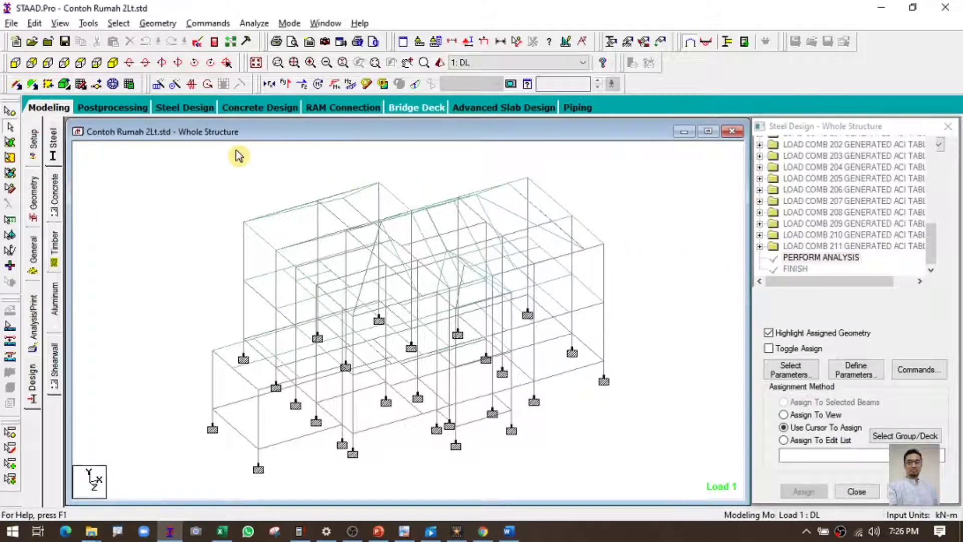
left_click(208, 23)
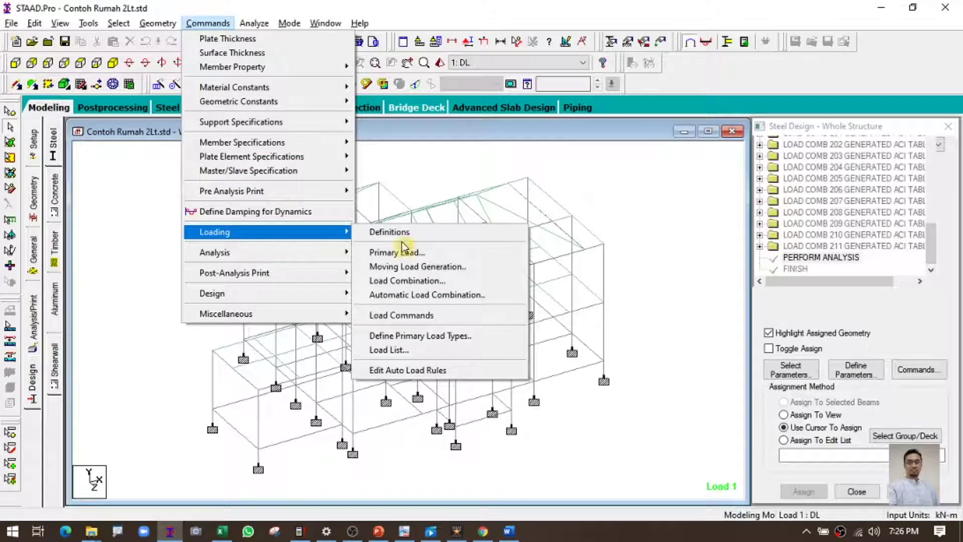
left_click(377, 350)
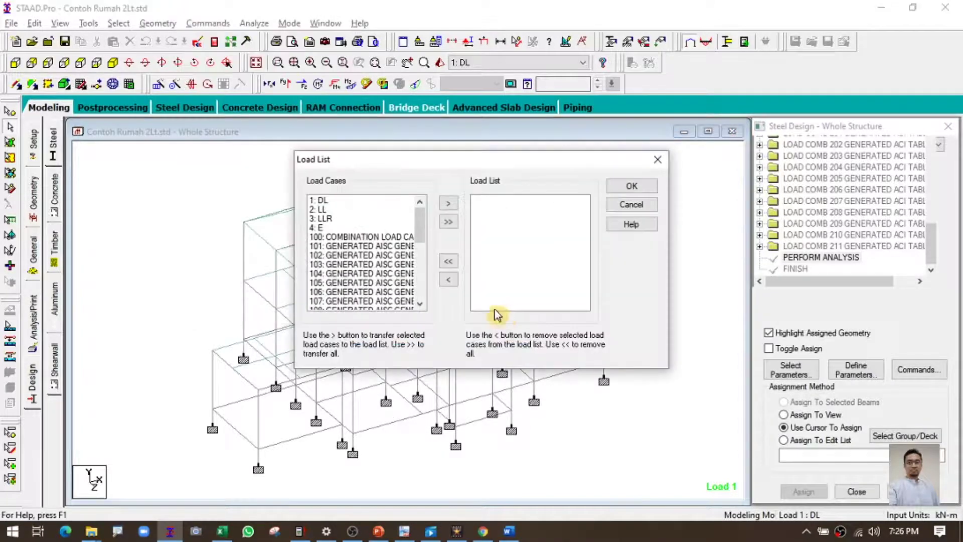
left_click(349, 237)
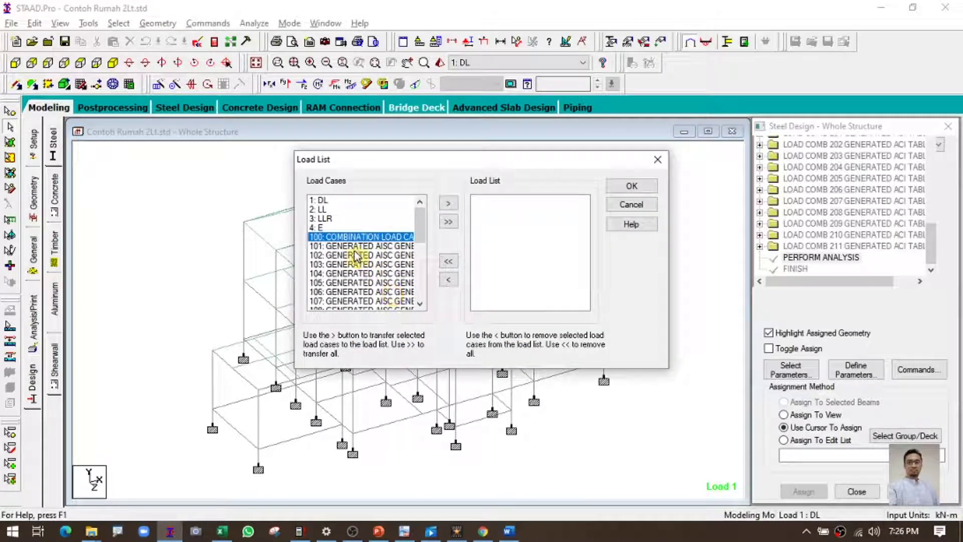
left_click(353, 247)
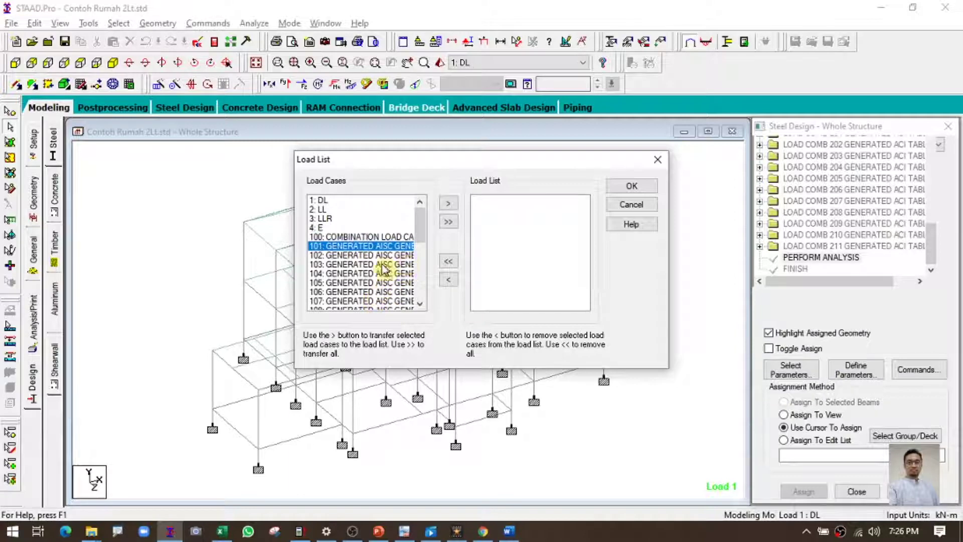
scroll(381, 272, "down", 4)
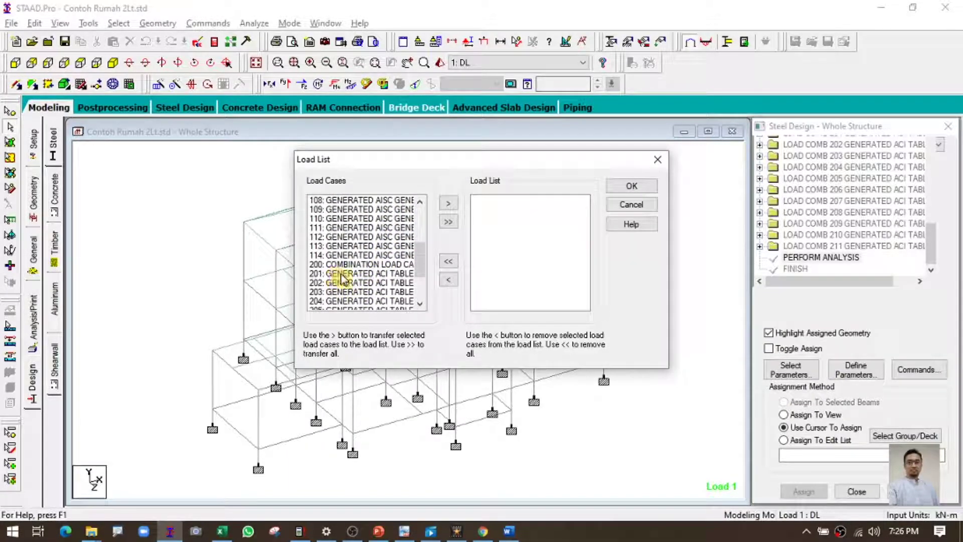
left_click(341, 277)
scroll(372, 301, "down", 3)
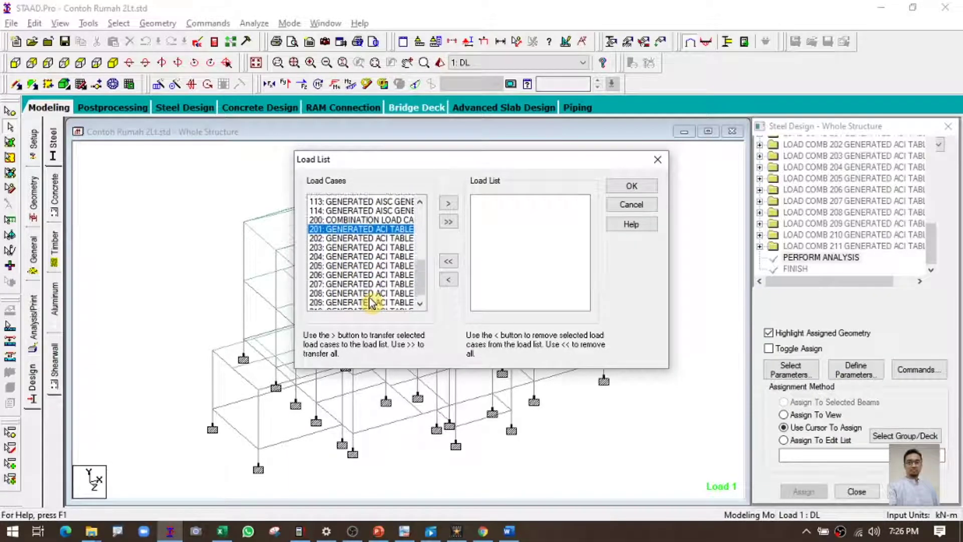
scroll(351, 303, "down", 1)
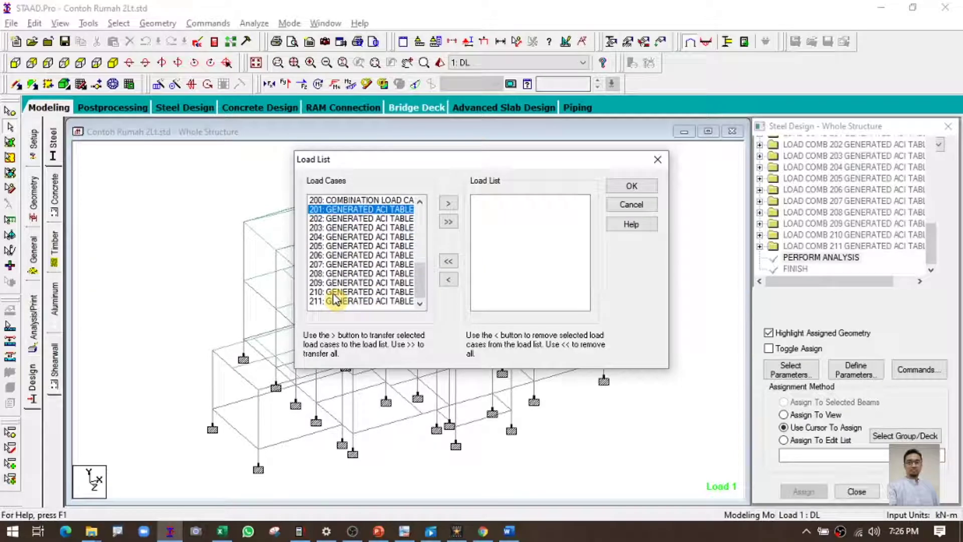
left_click(333, 301, "shift")
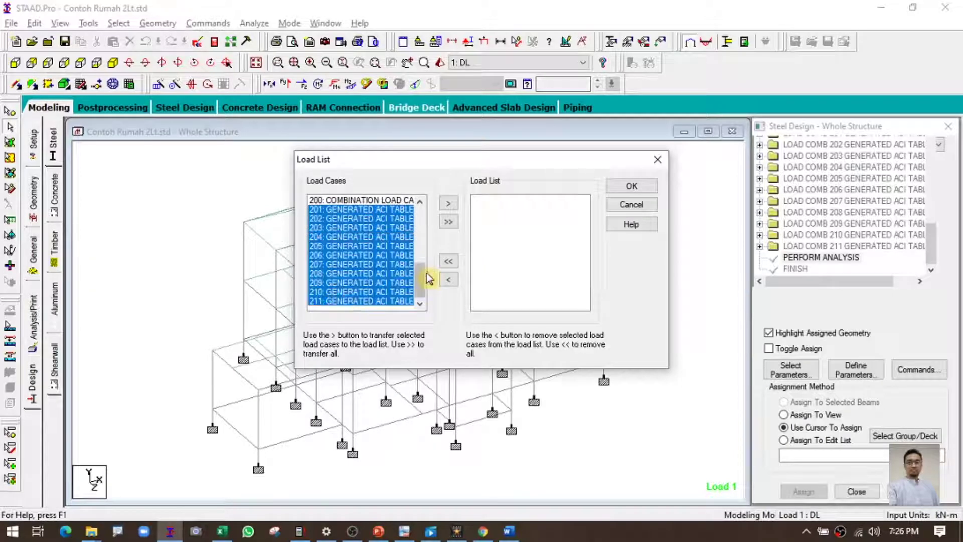
left_click(451, 206)
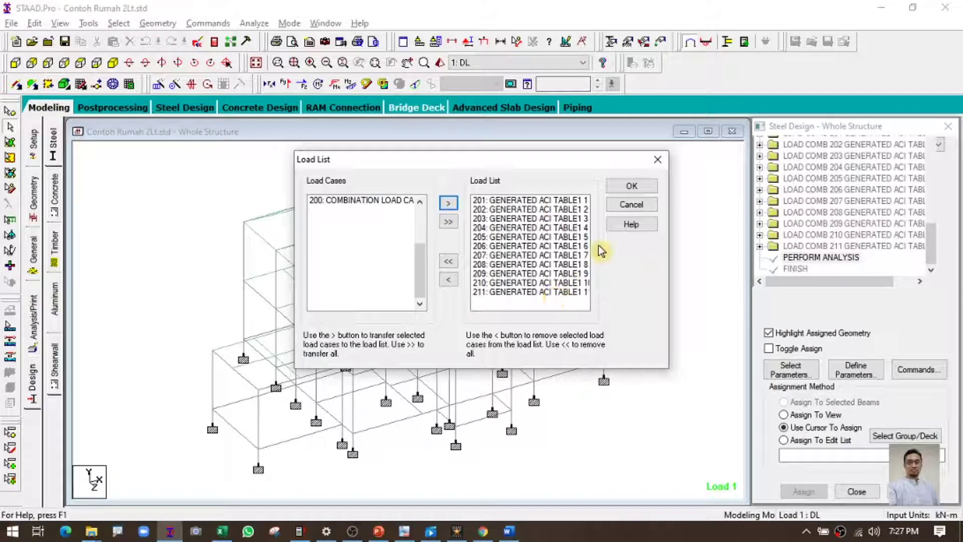
left_click(633, 187)
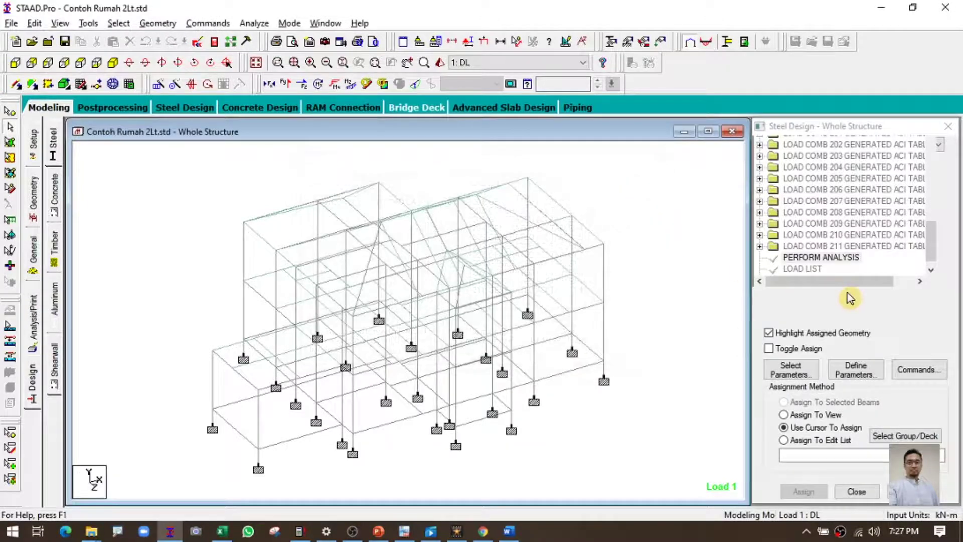
left_click(806, 271)
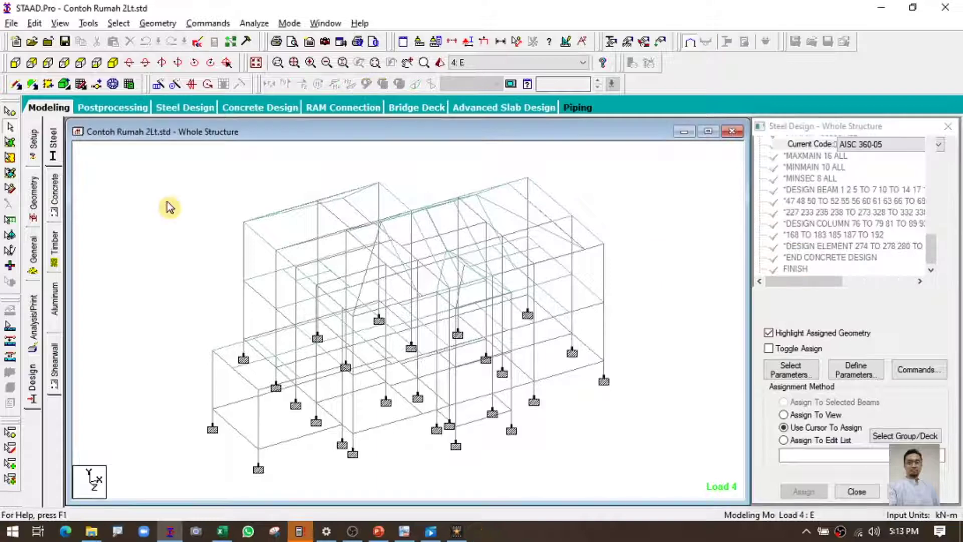
Step: Start the concrete design setup with the ACI code and accept the full set of selected design parameters
left_click(35, 382)
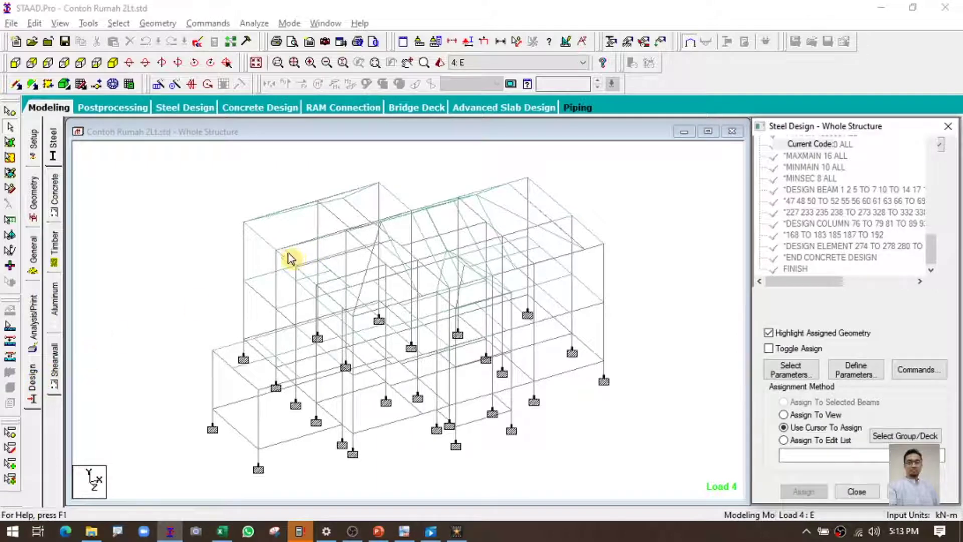
left_click(57, 193)
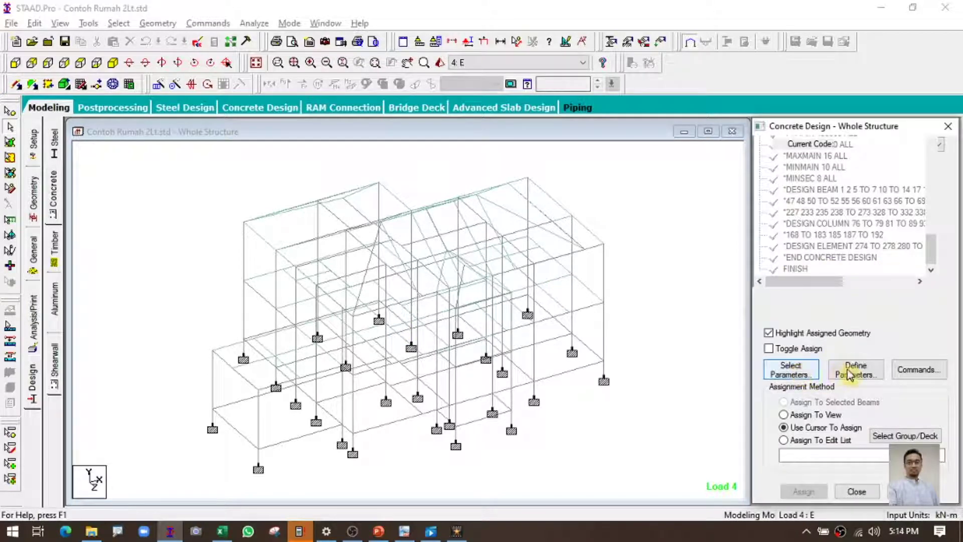
left_click(791, 371)
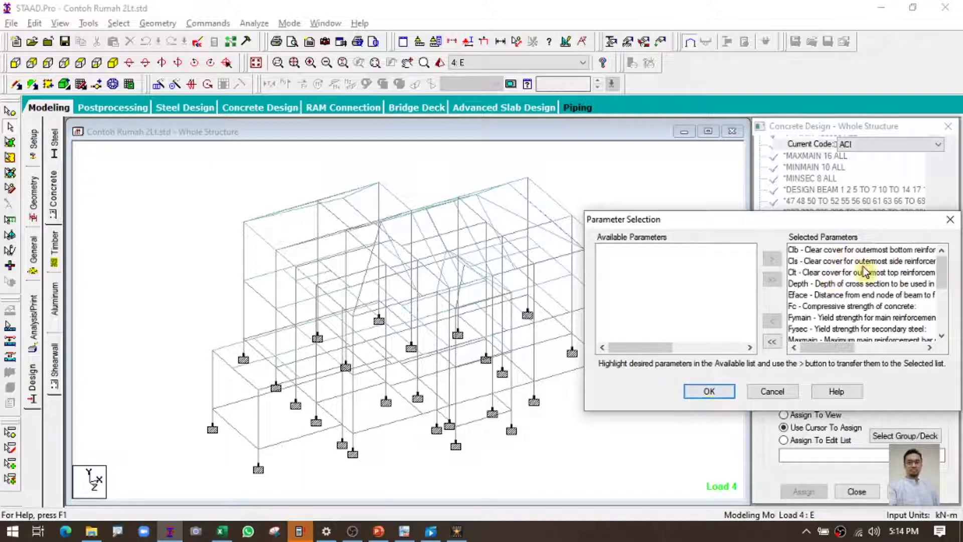
left_click(708, 391)
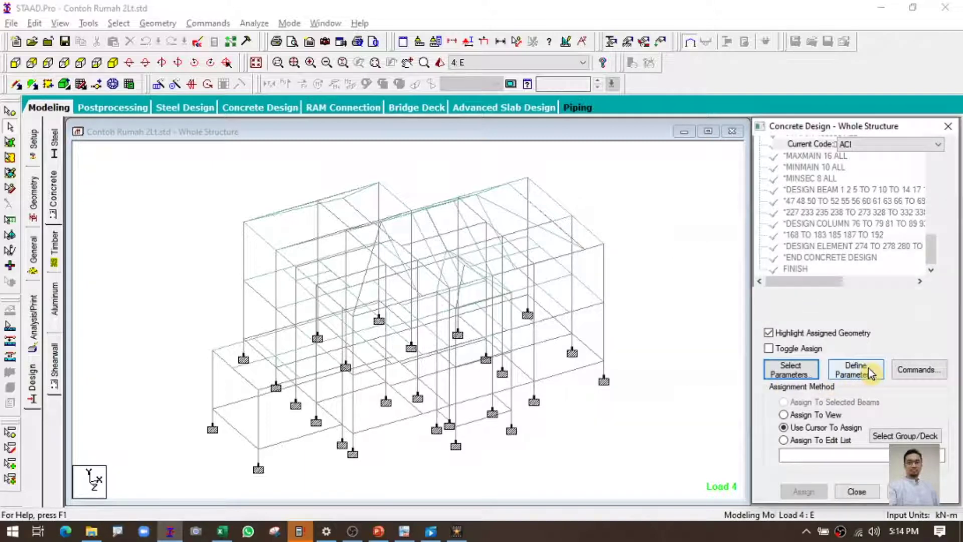
Step: Define the CLB parameter, clear cover for outermost bottom reinforcement, as 0.04 m and add it
left_click(866, 377)
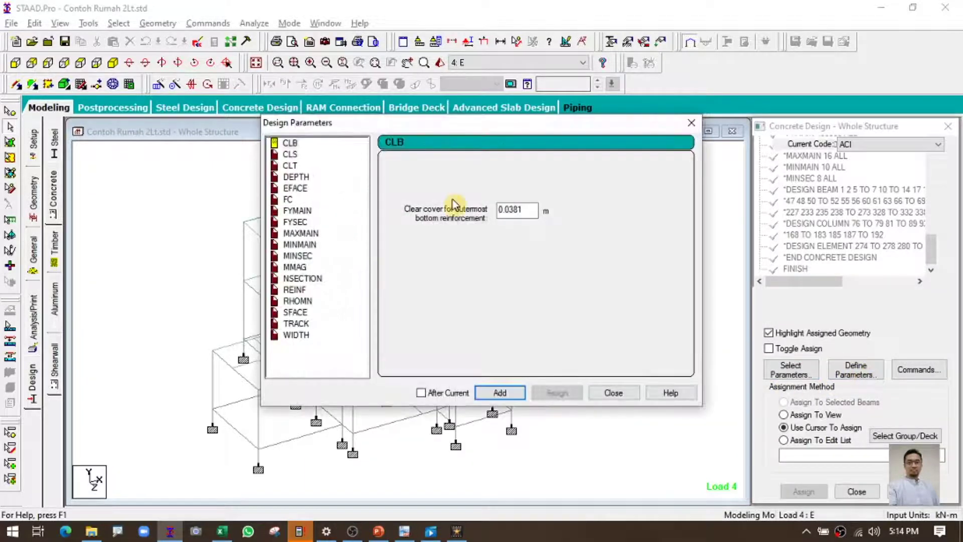
left_click(290, 144)
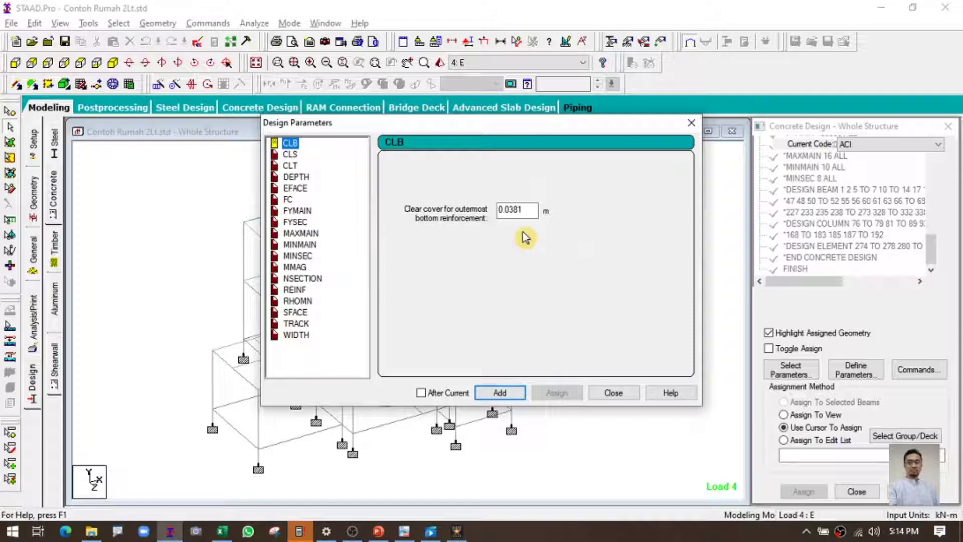
left_click_drag(510, 209, 543, 212)
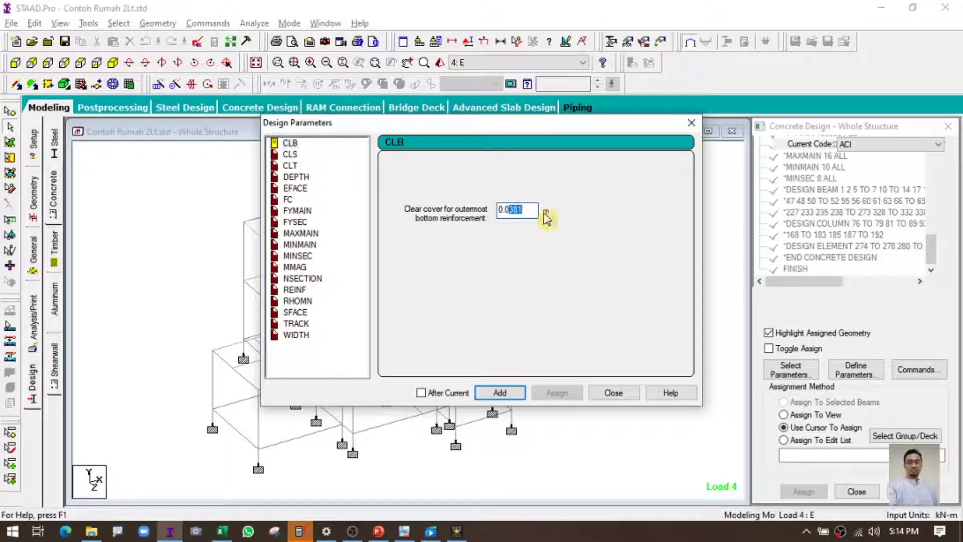
type("4")
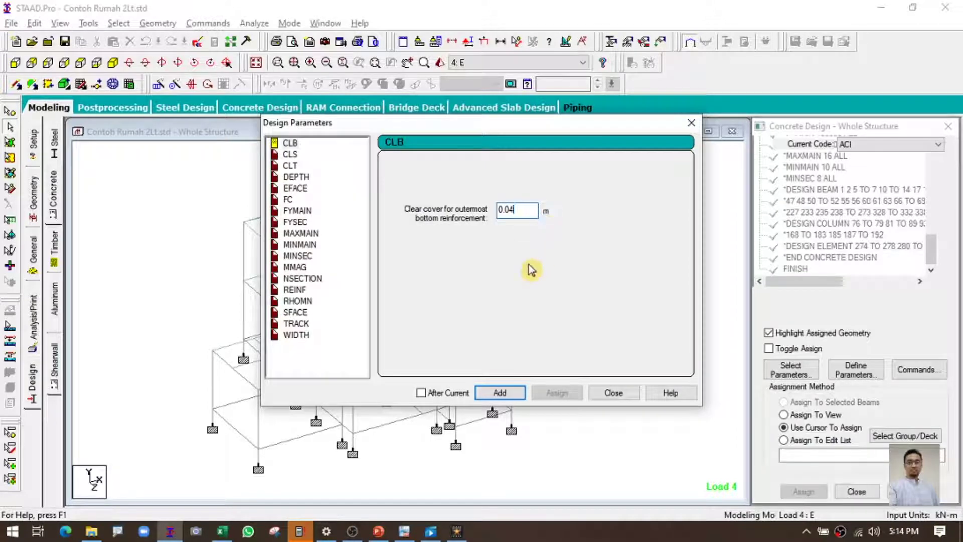
left_click(500, 396)
Step: Define the CLS and CLT parameters, clear cover for outermost side and top reinforcement, as 0.04 m each and add them
left_click(291, 155)
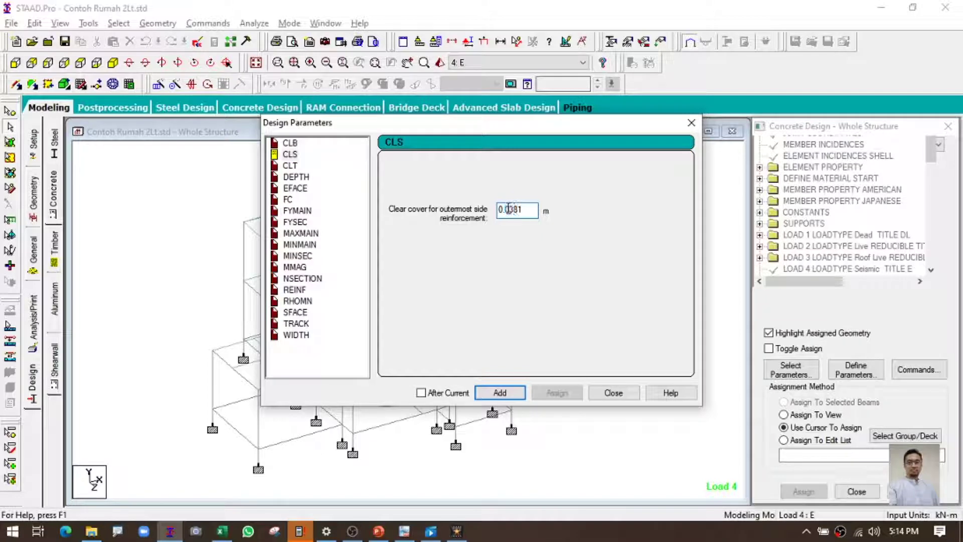
left_click(501, 393)
left_click(290, 166)
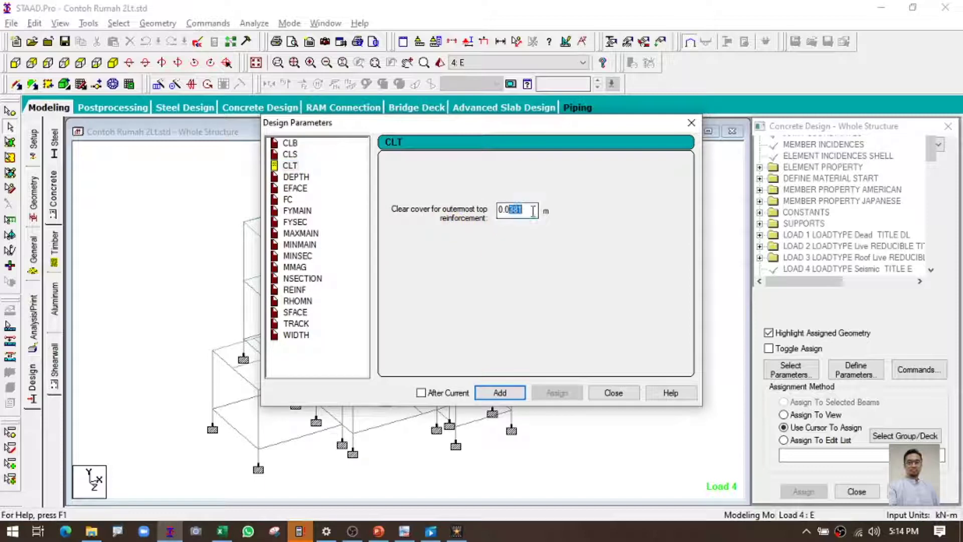
type("4")
Step: Define the FC parameter, compressive strength of concrete, as 25000 kN/m2 and add it
left_click(290, 200)
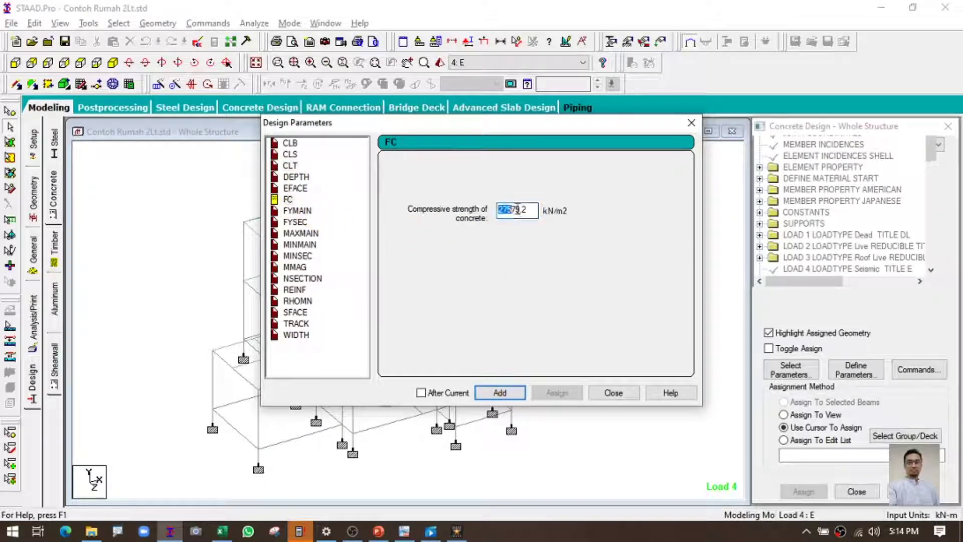
type("25000")
left_click(499, 392)
Step: Add the reinforcement yield strengths, with FYMAIN at 400000 kN/m2 and FYSEC at 240000 kN/m2
left_click(301, 211)
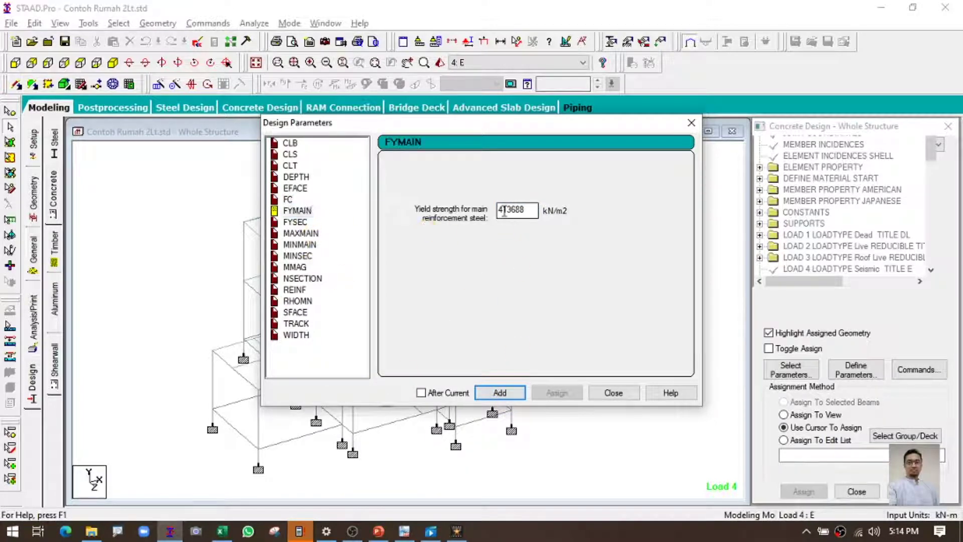
type("400000")
left_click(511, 395)
left_click(296, 222)
left_click_drag(530, 211, 464, 208)
type("240000")
left_click(500, 392)
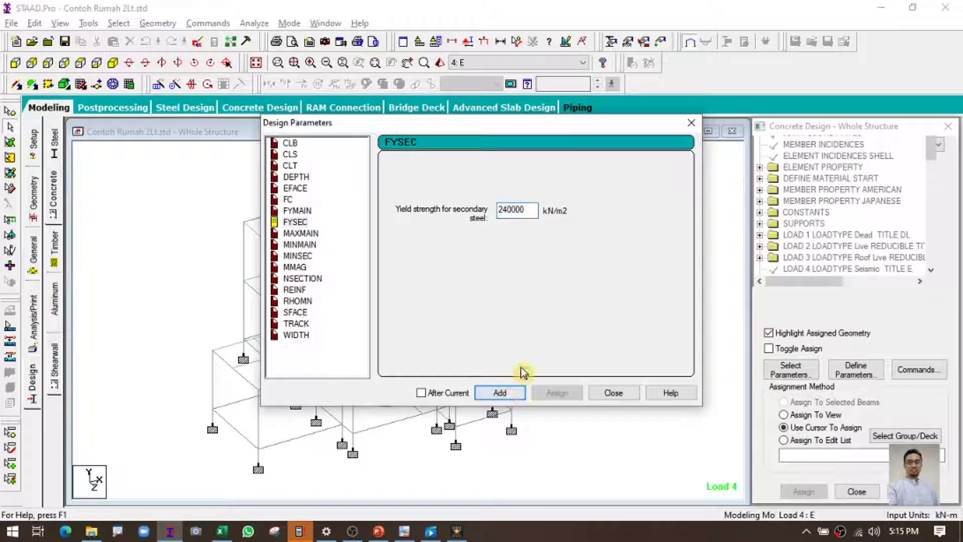
Step: Add the bar size limits MAXMAIN 16, MINMAIN 10 and MINSEC 8, and finish defining design parameters
left_click(512, 394)
left_click(309, 246)
left_click_drag(522, 209, 448, 217)
type("10")
left_click(492, 393)
left_click(307, 257)
type("1")
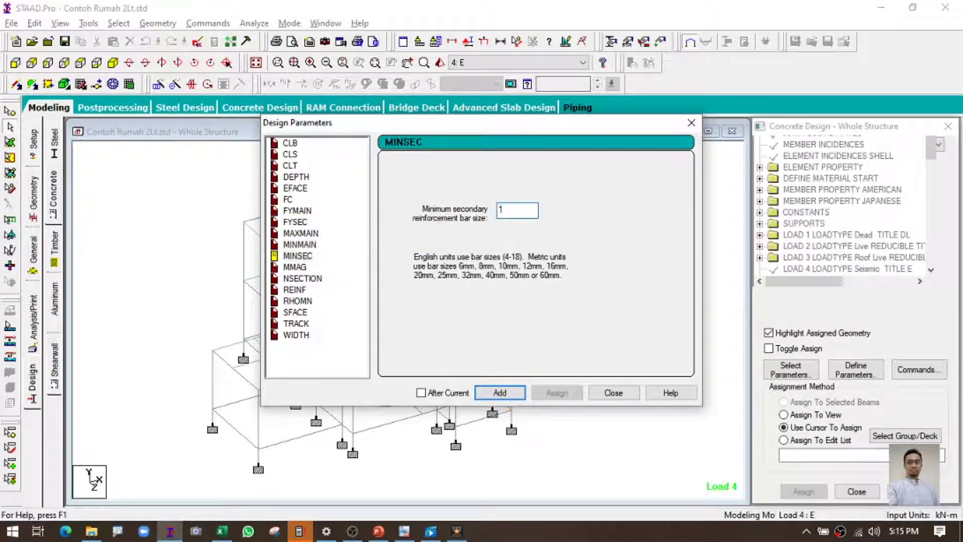
left_click(613, 393)
Step: Assign the CLB 0.04 parameter to the entire structure in view
scroll(887, 224, "down", 1)
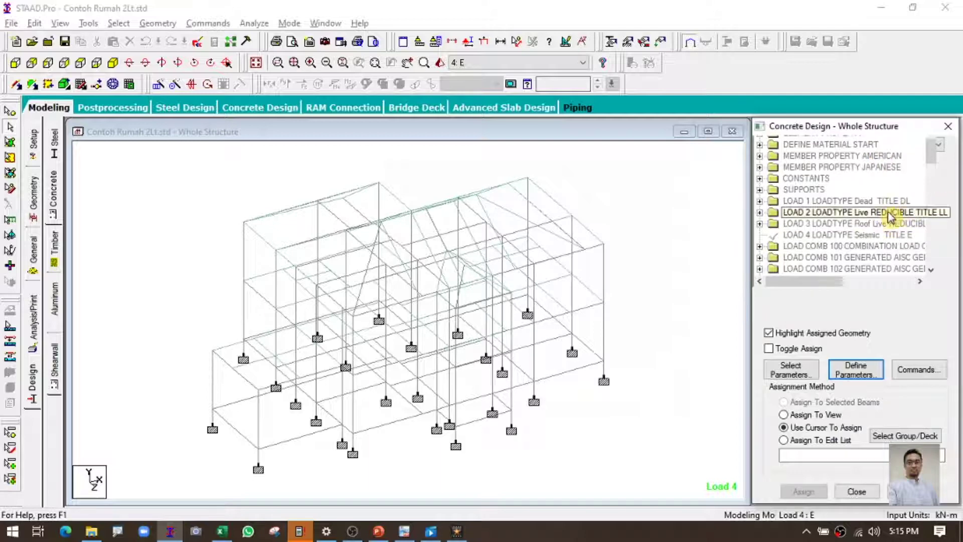
left_click_drag(932, 163, 933, 271)
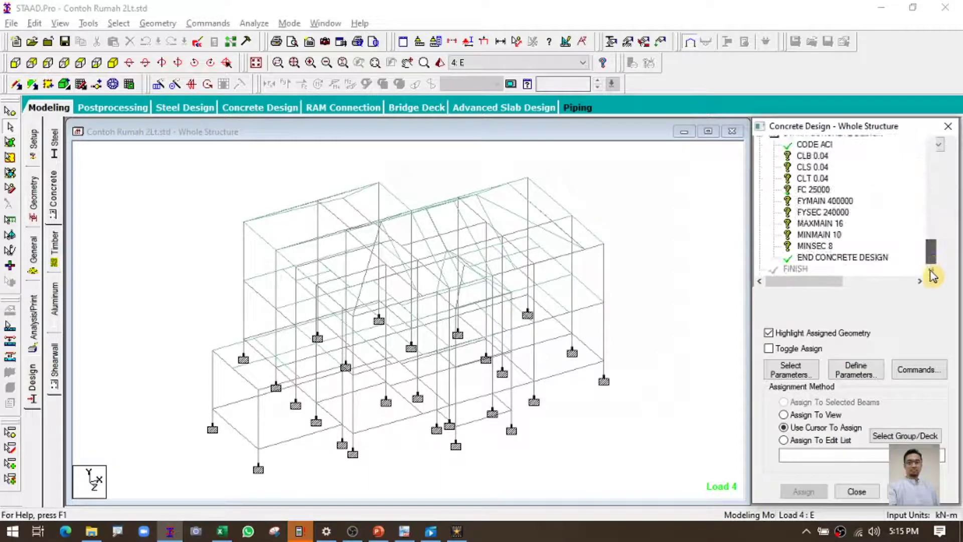
left_click(817, 156)
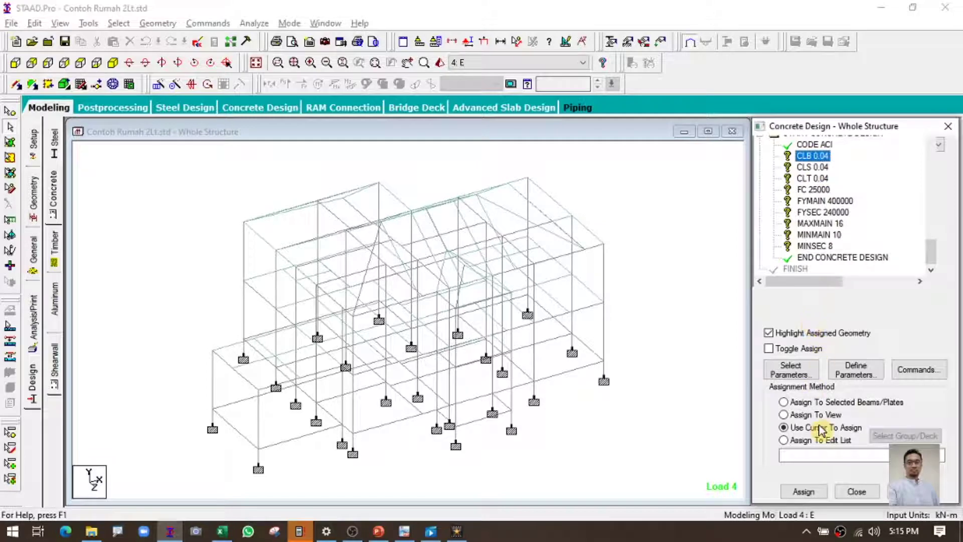
left_click(784, 415)
left_click(803, 491)
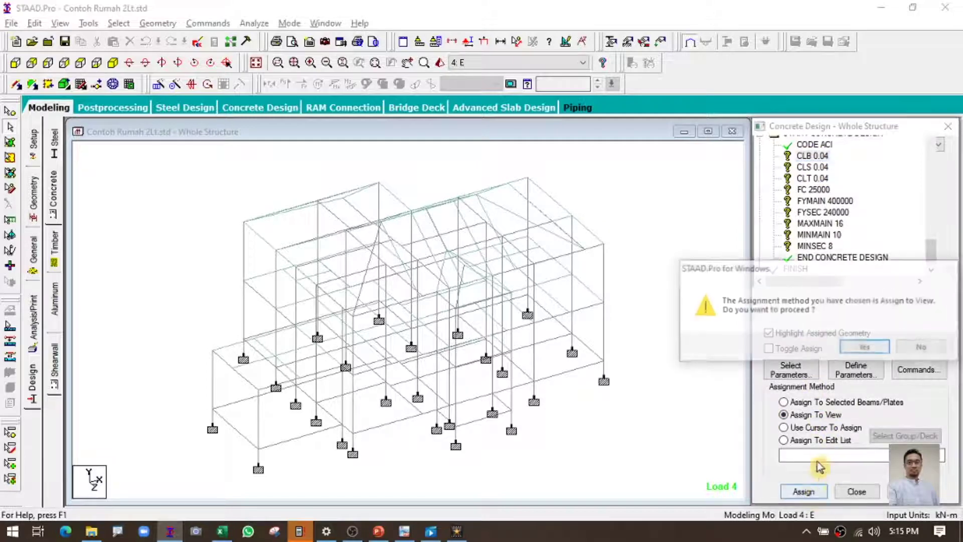
left_click(866, 348)
Step: Assign the CLS 0.04 and CLT 0.04 cover parameters to the entire structure in view
left_click(813, 167)
left_click(802, 427)
left_click(833, 415)
left_click(810, 493)
left_click(866, 347)
left_click(819, 179)
left_click(818, 416)
left_click(810, 492)
left_click(866, 348)
Step: Assign the material strengths FC 25000, FYMAIN 400000 and FYSEC 240000 to the entire structure in view
left_click(816, 190)
left_click(811, 416)
left_click(804, 492)
left_click(865, 347)
left_click(823, 201)
left_click(803, 492)
left_click(869, 349)
left_click(823, 212)
left_click(812, 416)
left_click(803, 492)
left_click(866, 348)
Step: Assign the bar size parameters MAXMAIN 16, MINMAIN 10 and MINSEC 8 to the entire structure in view
left_click(820, 224)
left_click(809, 416)
left_click(803, 492)
left_click(862, 347)
left_click(821, 235)
left_click(799, 416)
left_click(803, 492)
left_click(858, 346)
left_click(815, 247)
left_click(807, 415)
left_click(806, 491)
left_click(862, 347)
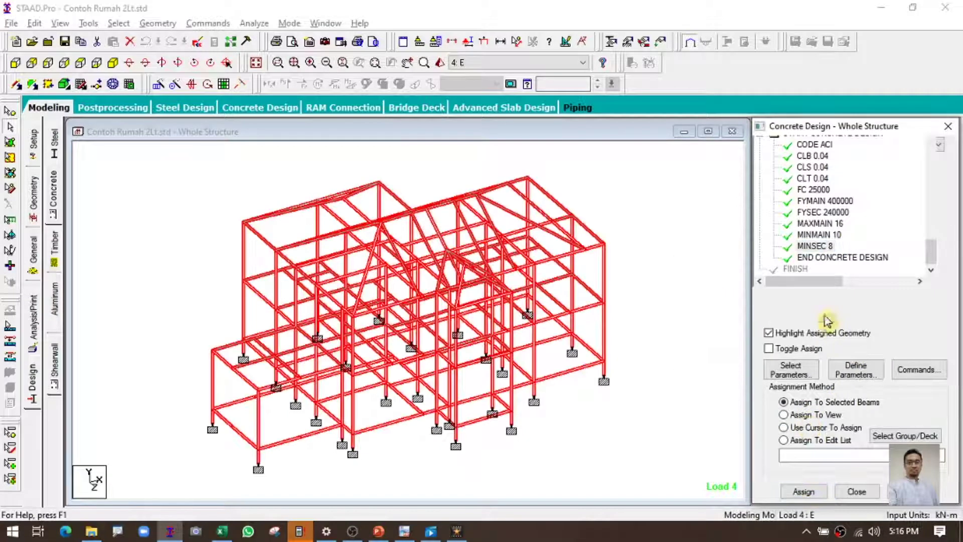
Step: Add the DESIGN BEAM, DESIGN COLUMN and DESIGN SLAB/ELEMENT commands to the concrete design block
left_click(826, 257)
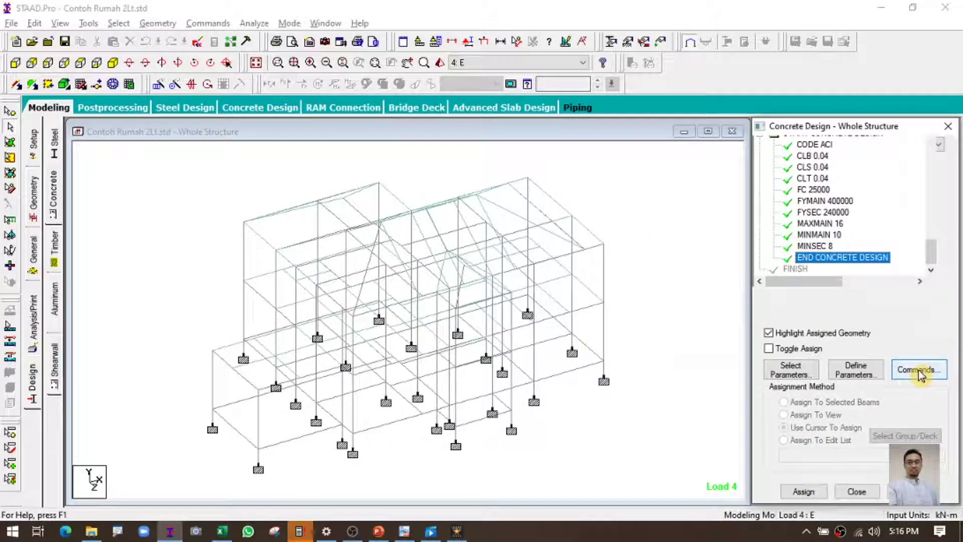
left_click(917, 369)
left_click(587, 209)
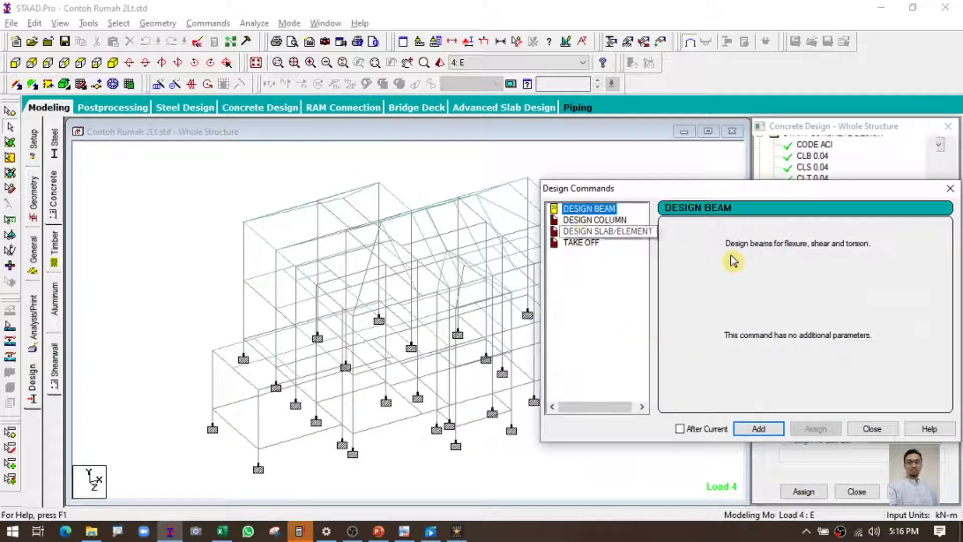
left_click(756, 430)
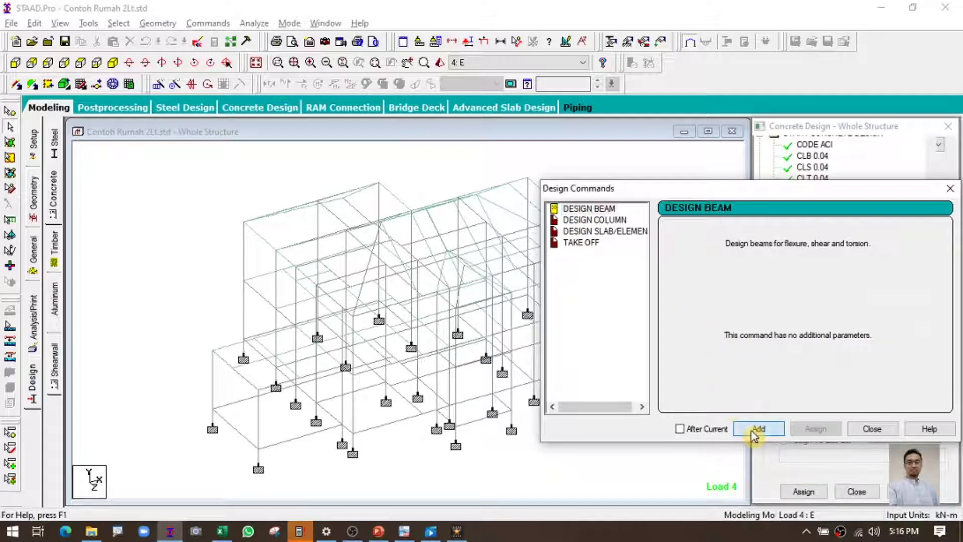
left_click(615, 220)
left_click(758, 429)
left_click(608, 230)
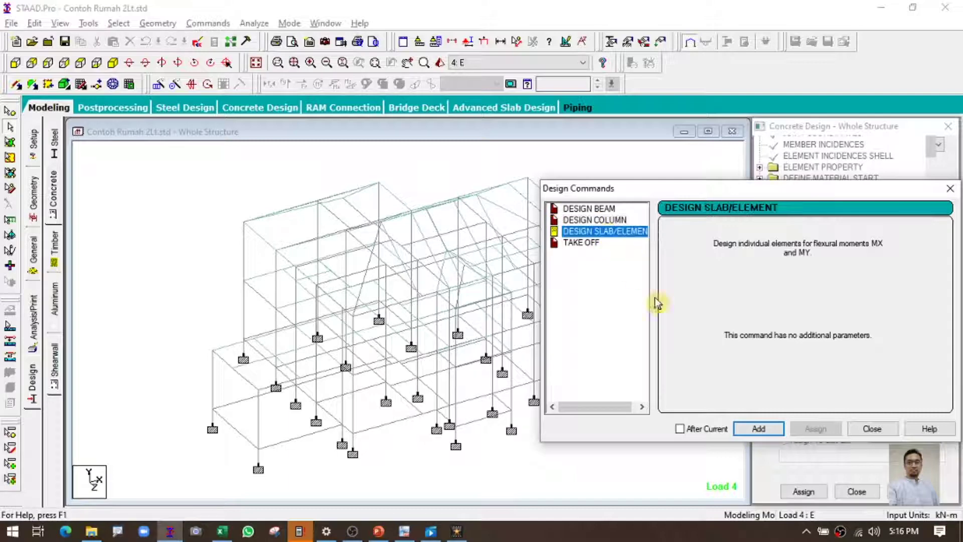
left_click(758, 429)
left_click(872, 429)
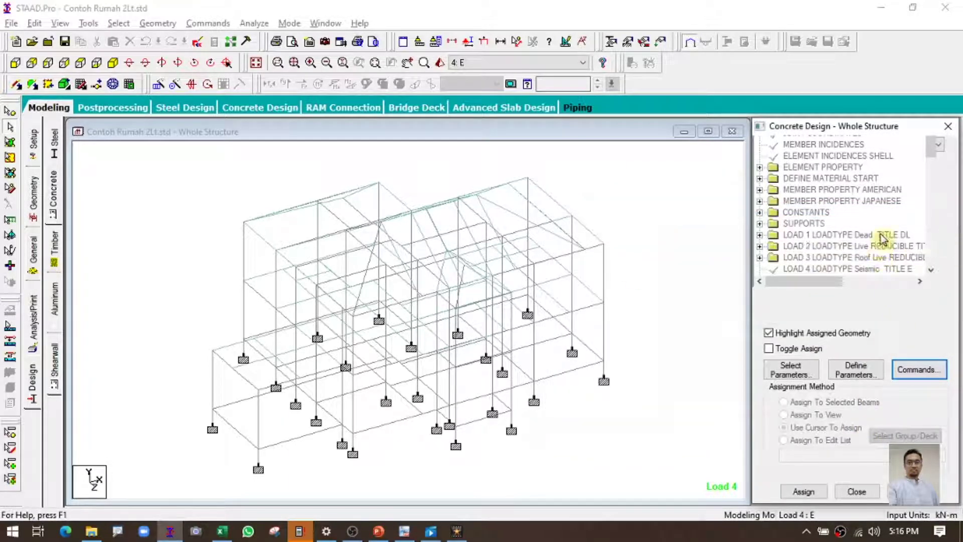
Step: Assign the DESIGN BEAM command to the horizontal beams at all three levels, selected in the front view
scroll(879, 245, "down", 4)
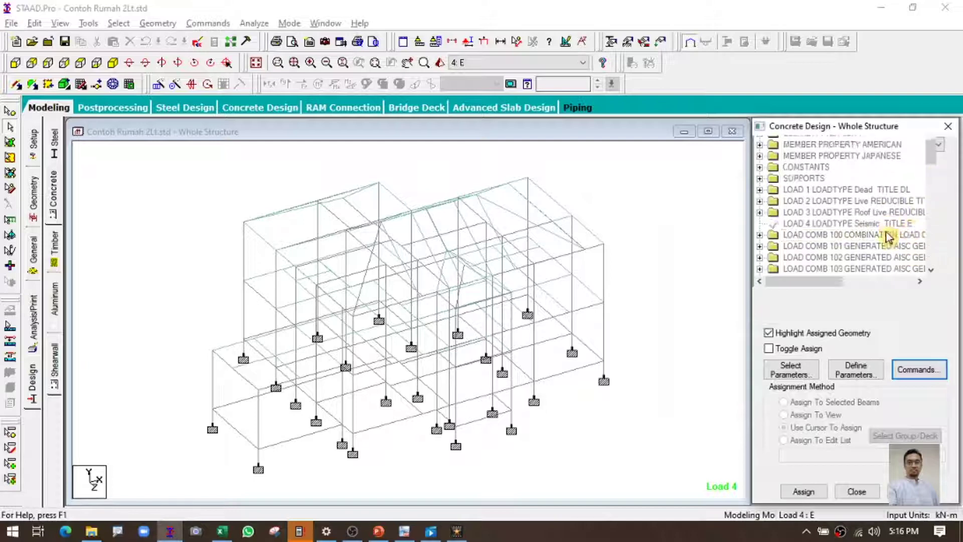
scroll(888, 235, "down", 1)
left_click_drag(929, 165, 931, 254)
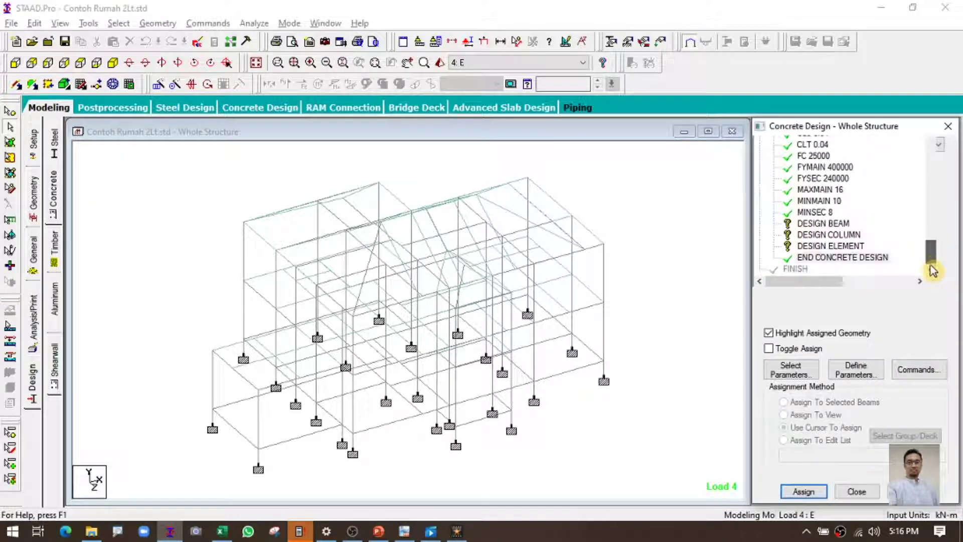
left_click(819, 224)
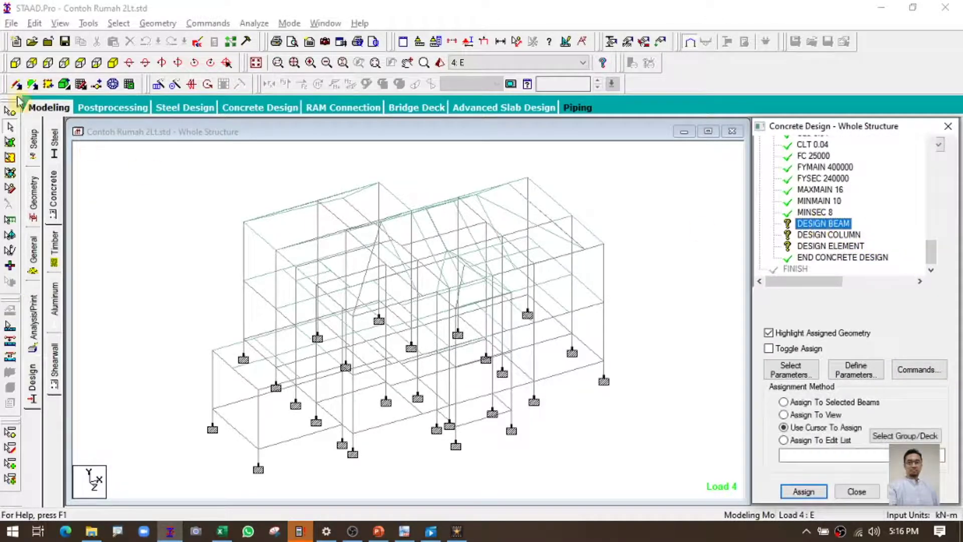
left_click(15, 64)
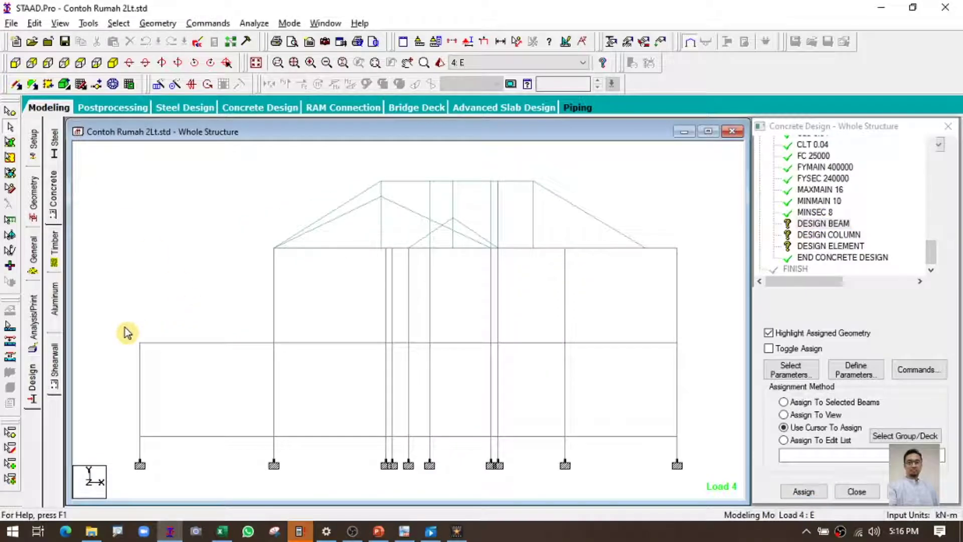
left_click_drag(175, 340, 700, 355)
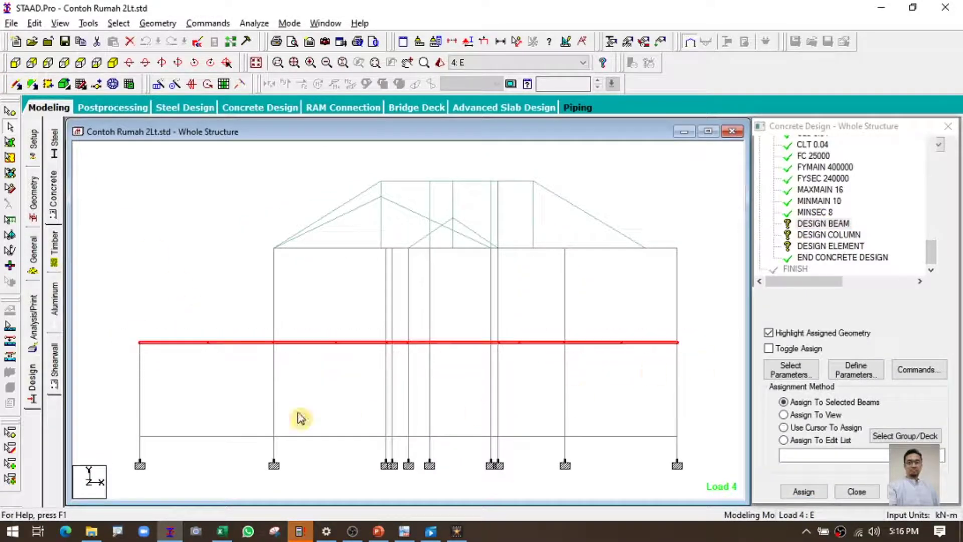
left_click_drag(112, 428, 691, 442)
left_click_drag(261, 244, 698, 261)
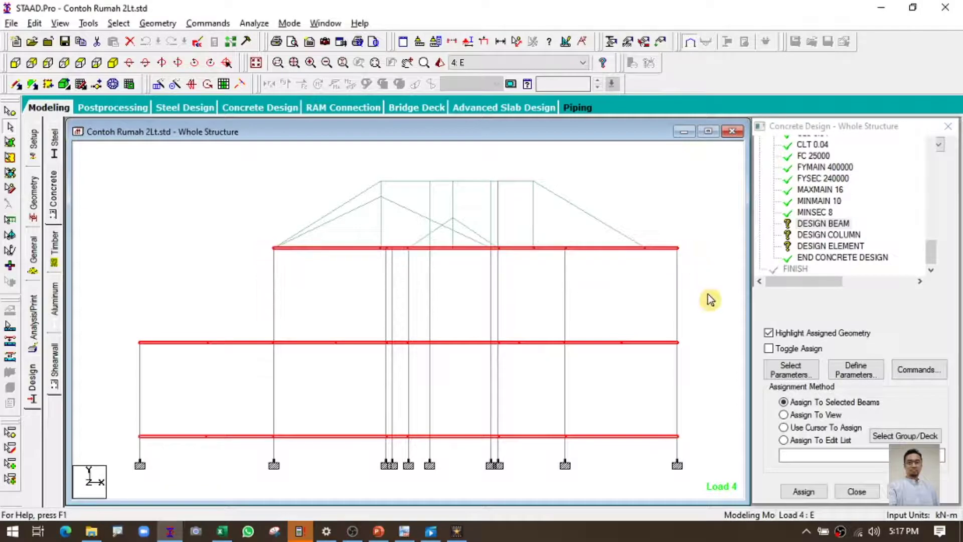
left_click(823, 403)
left_click(804, 492)
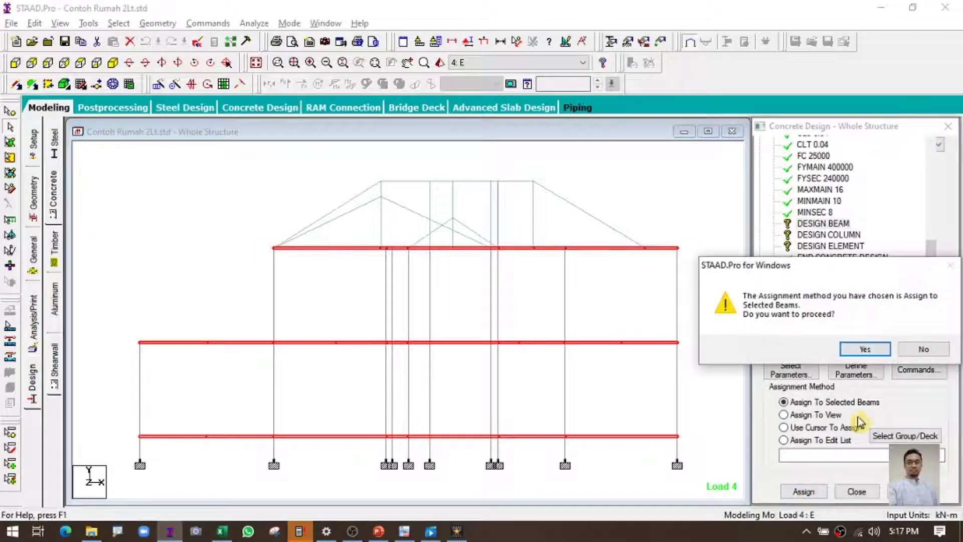
left_click(861, 350)
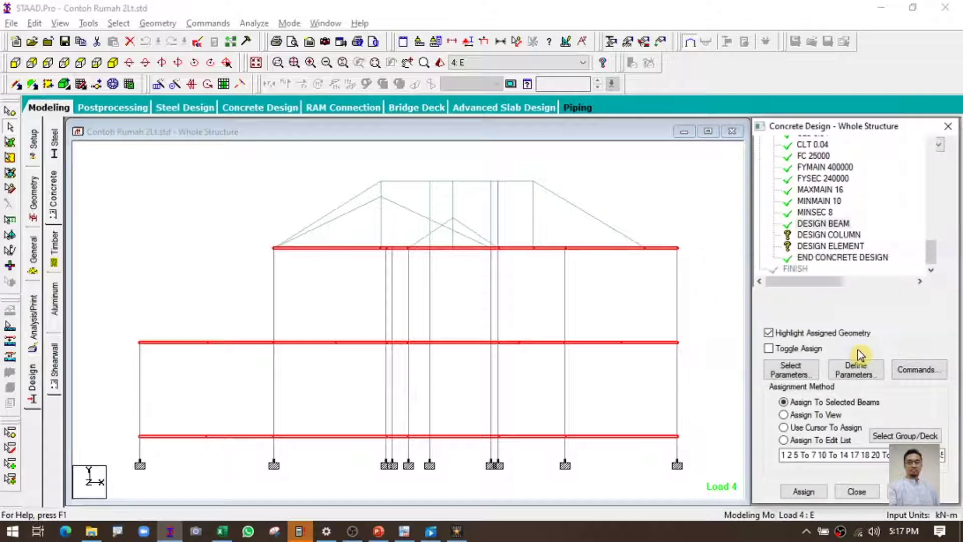
Step: Assign the DESIGN COLUMN command to all columns of both storeys, including the short segments above the supports
left_click(829, 234)
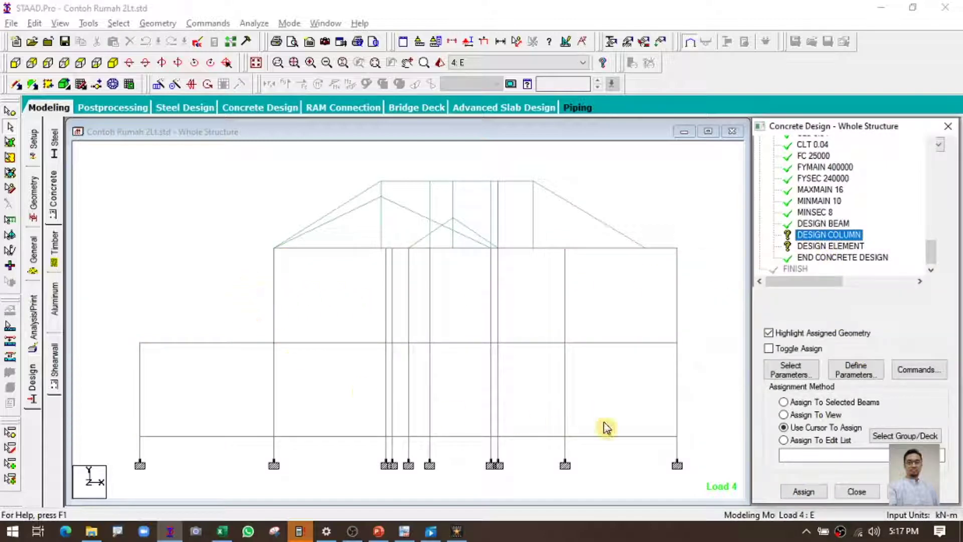
left_click_drag(702, 417, 97, 377)
left_click_drag(702, 316, 166, 270, "ctrl")
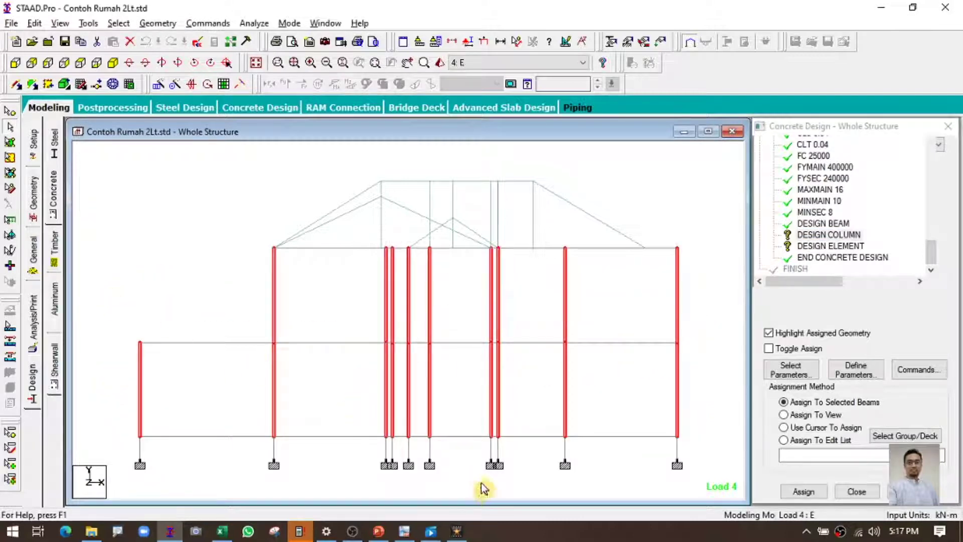
left_click_drag(206, 440, 91, 441, "ctrl")
left_click(801, 493)
left_click(114, 63)
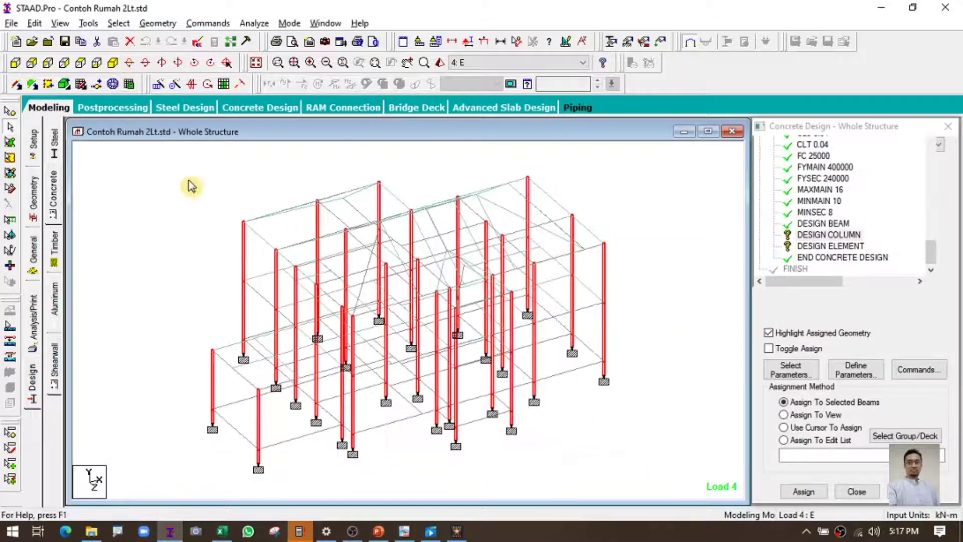
left_click(804, 493)
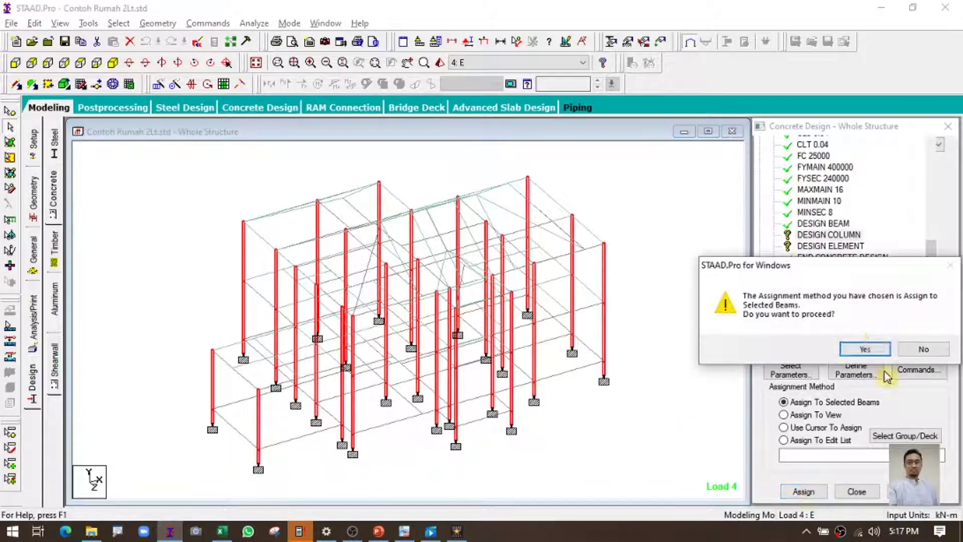
left_click(859, 351)
Step: Assign the DESIGN ELEMENT command to the slab plates of the second floor, selected in the front view
left_click(849, 248)
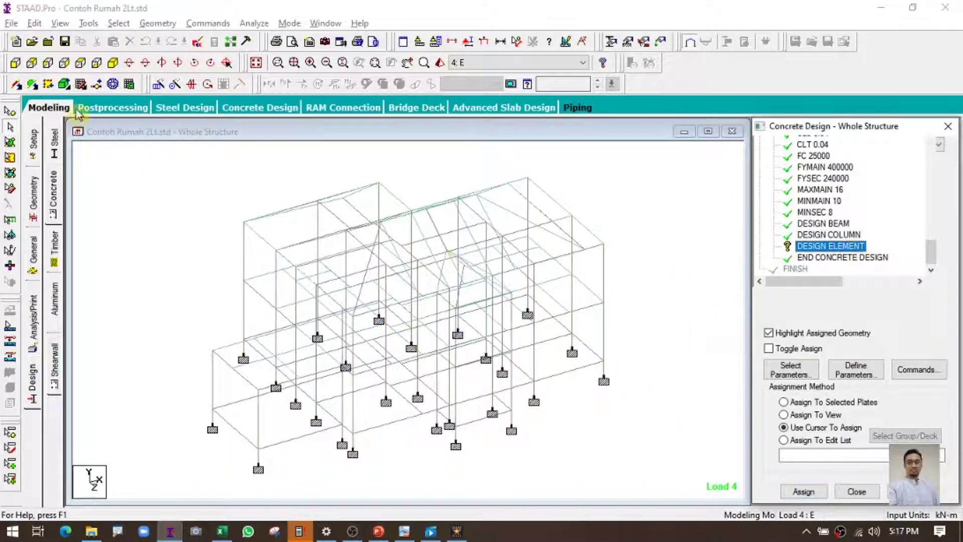
left_click(15, 64)
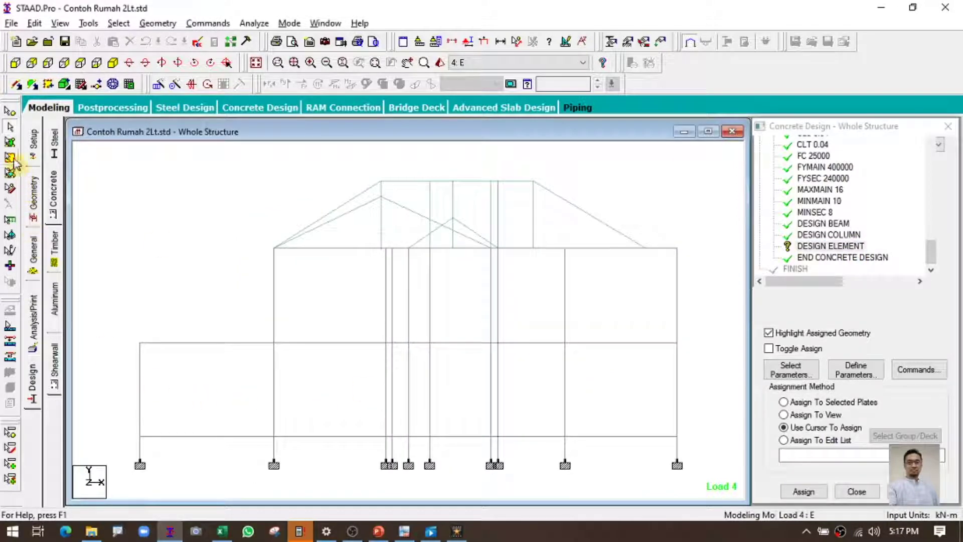
left_click(10, 141)
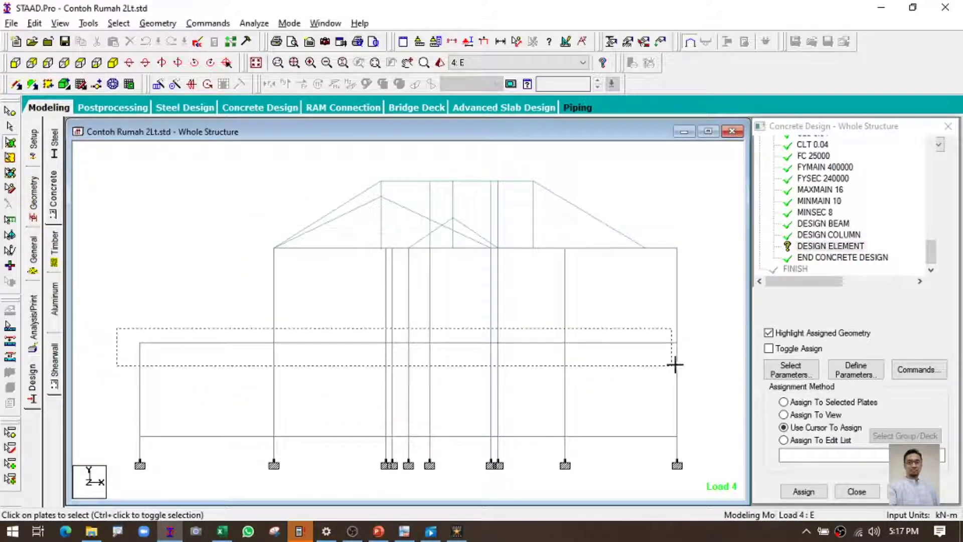
left_click(711, 351)
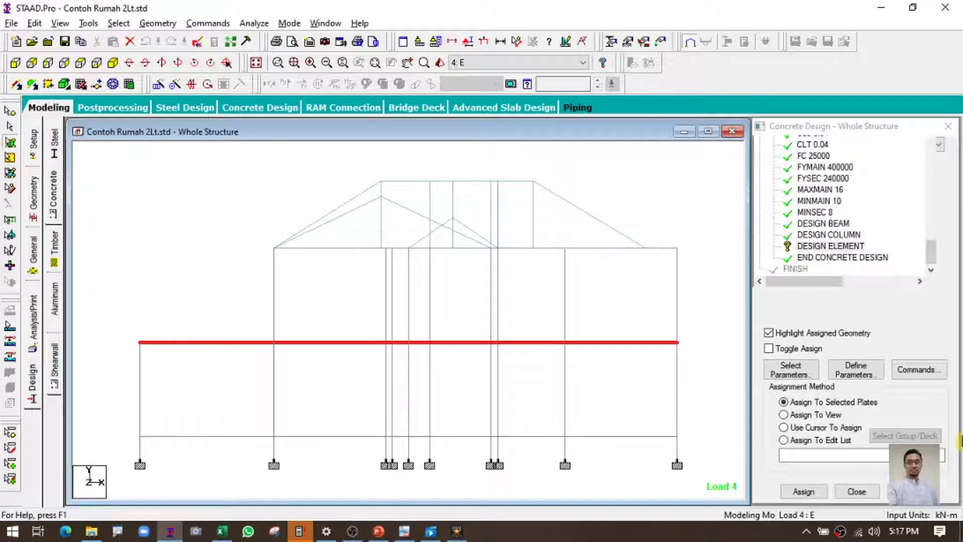
left_click(836, 405)
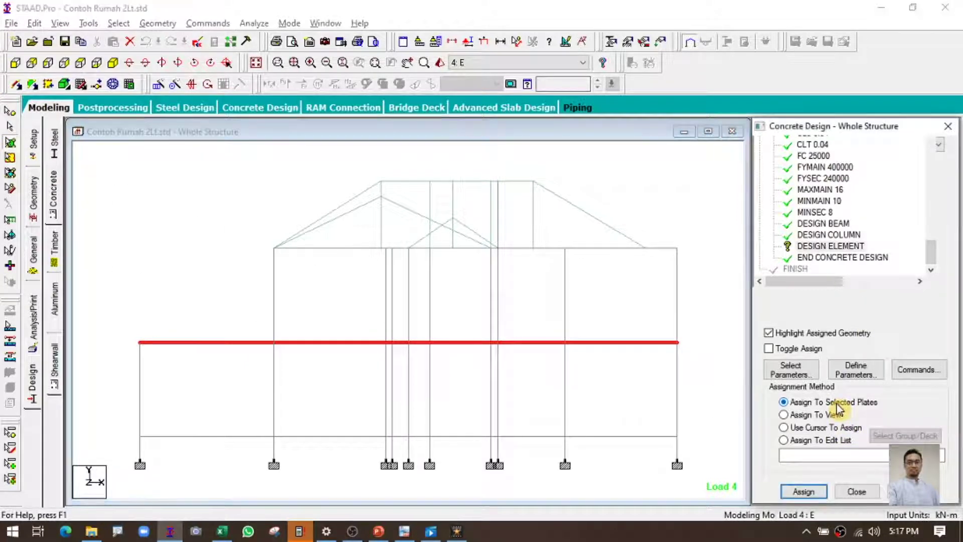
left_click(803, 491)
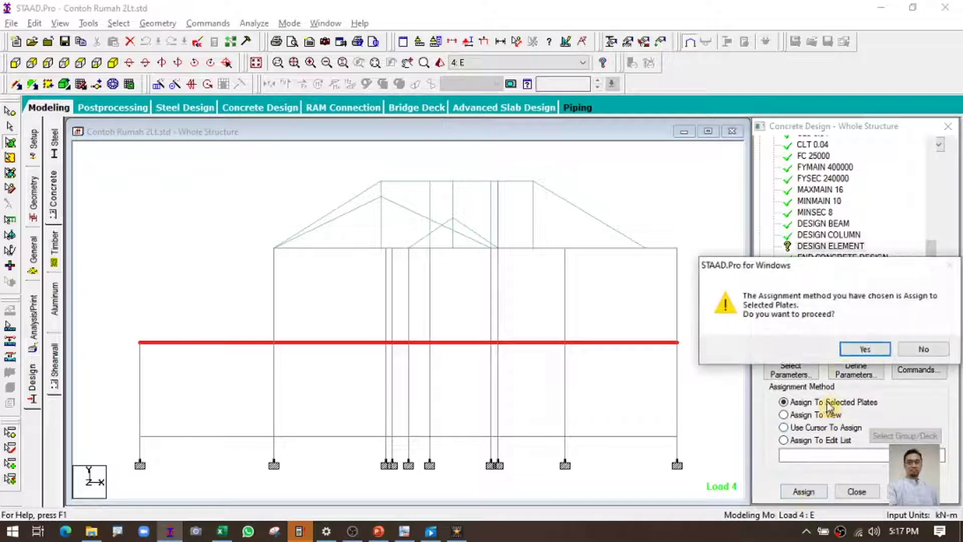
left_click(861, 354)
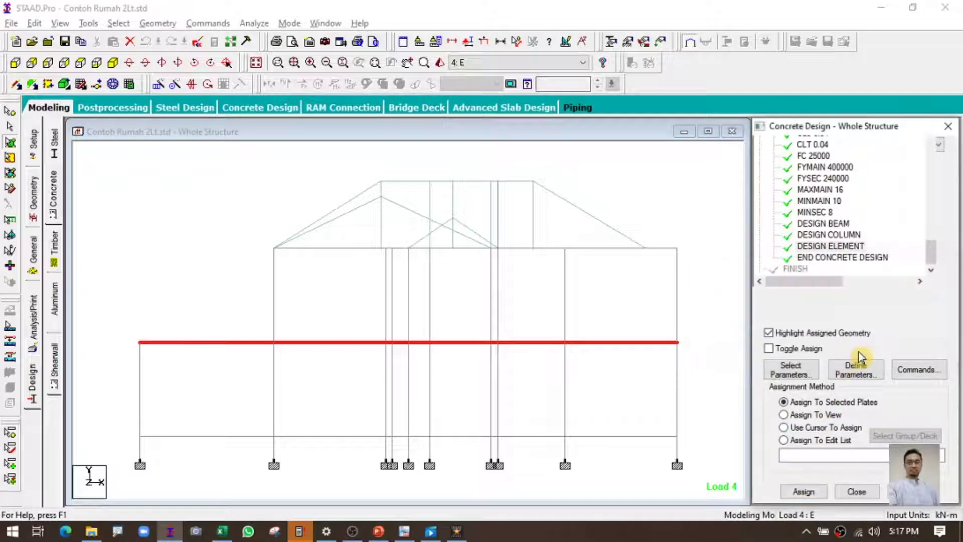
Step: Save the modified structure and run the analysis with the concrete design, staying in modelling mode when it completes
left_click(113, 63)
left_click(181, 215)
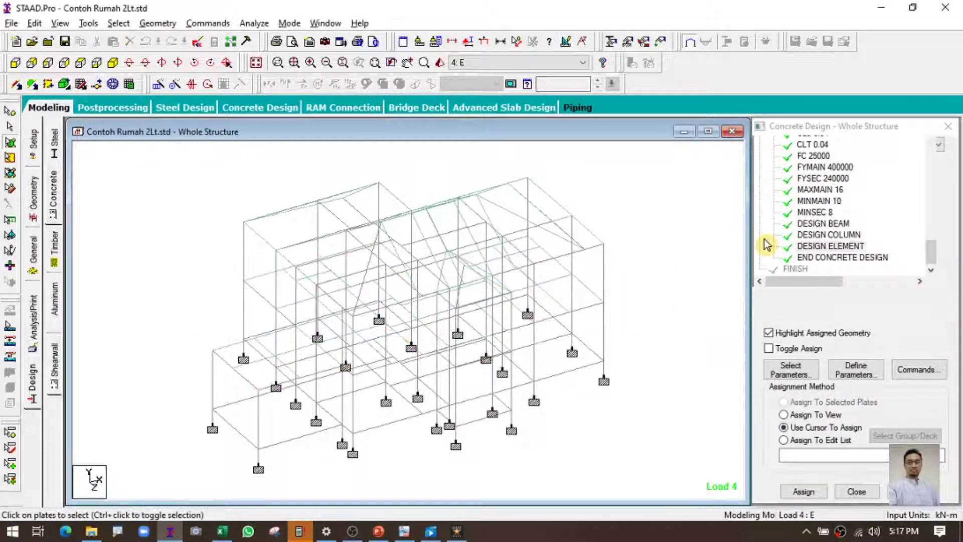
scroll(866, 215, "up", 3)
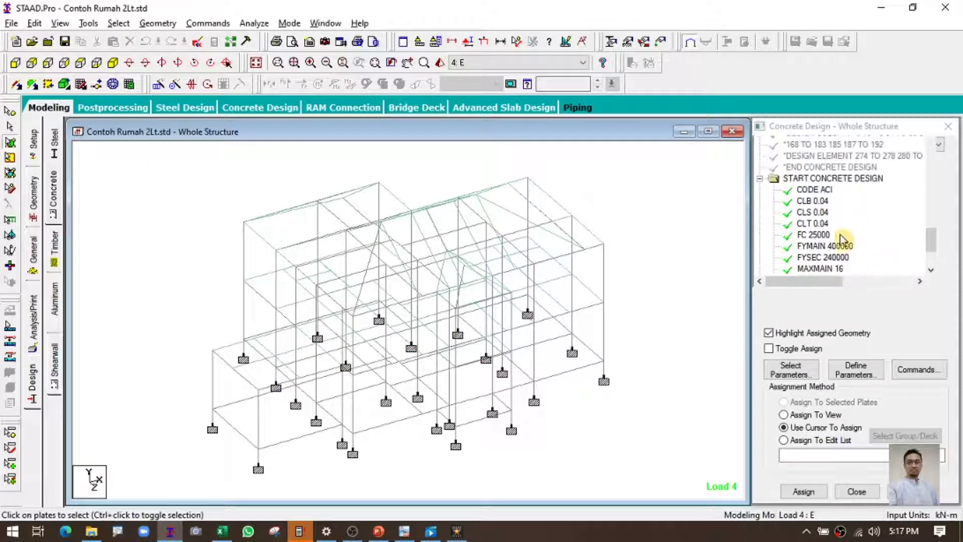
left_click(255, 23)
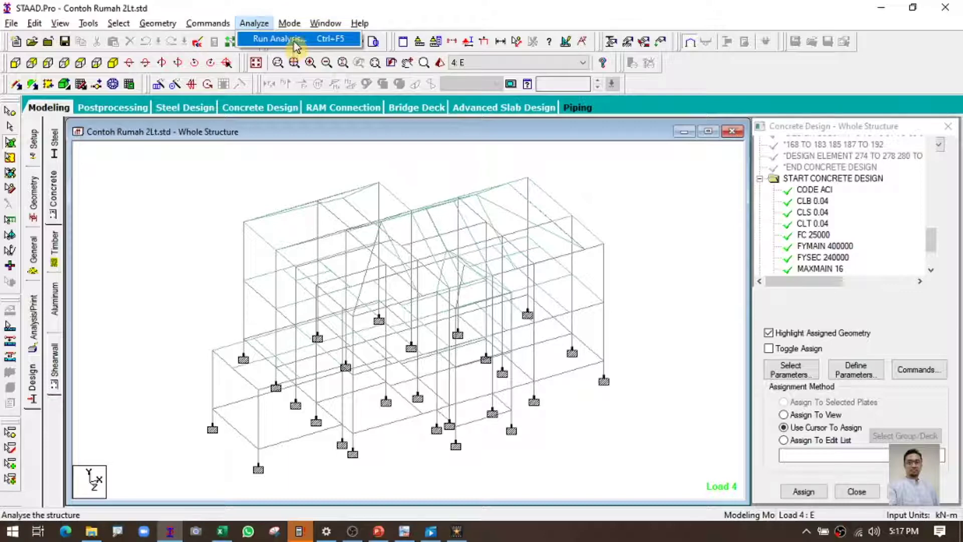
left_click(296, 45)
left_click(526, 317)
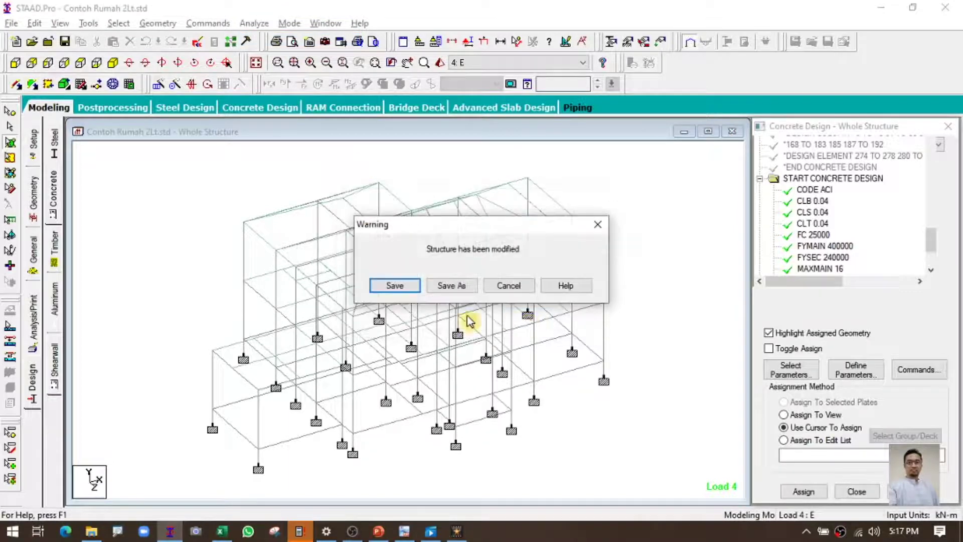
left_click(395, 286)
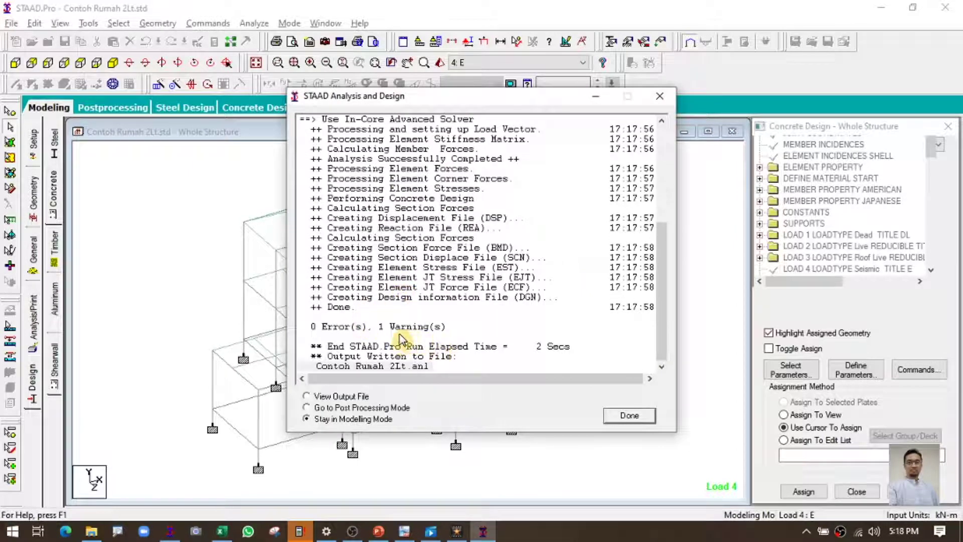
left_click(630, 416)
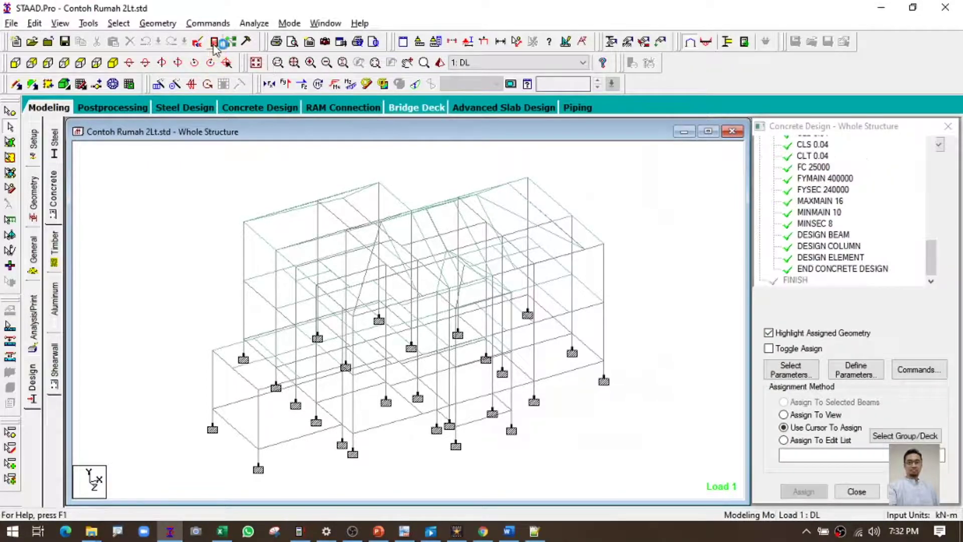
Step: Open the analysis output file and go to its CONCRETE DESIGN results
left_click(215, 43)
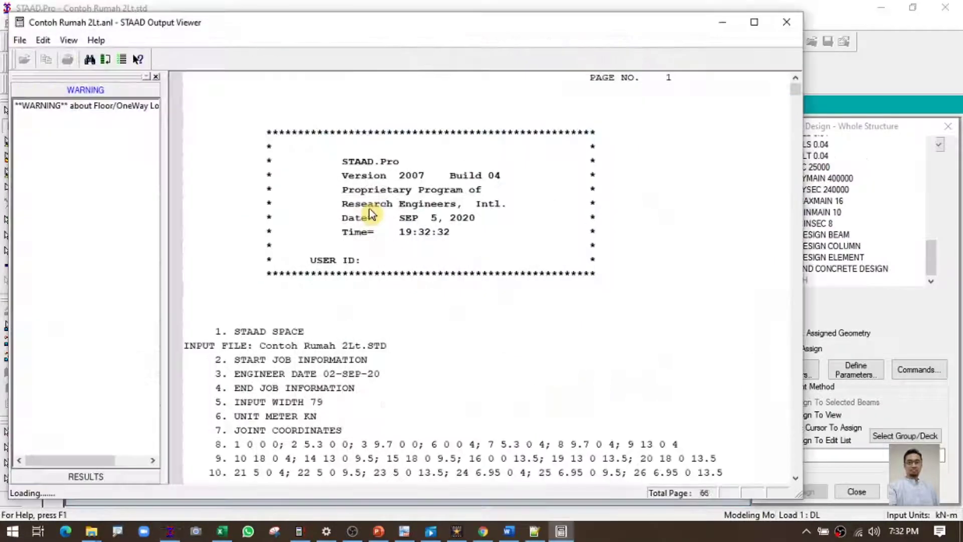
scroll(351, 223, "down", 10)
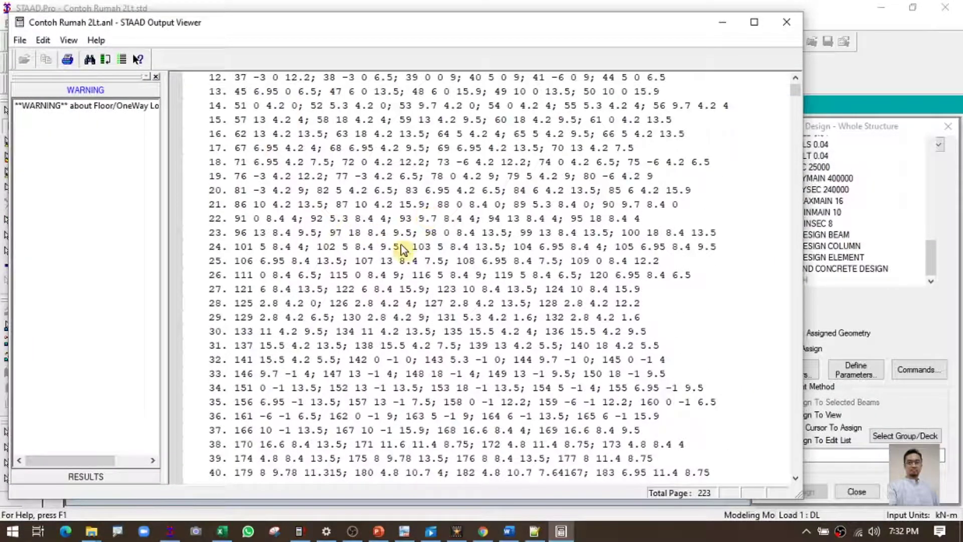
scroll(269, 334, "down", 17)
scroll(270, 334, "down", 20)
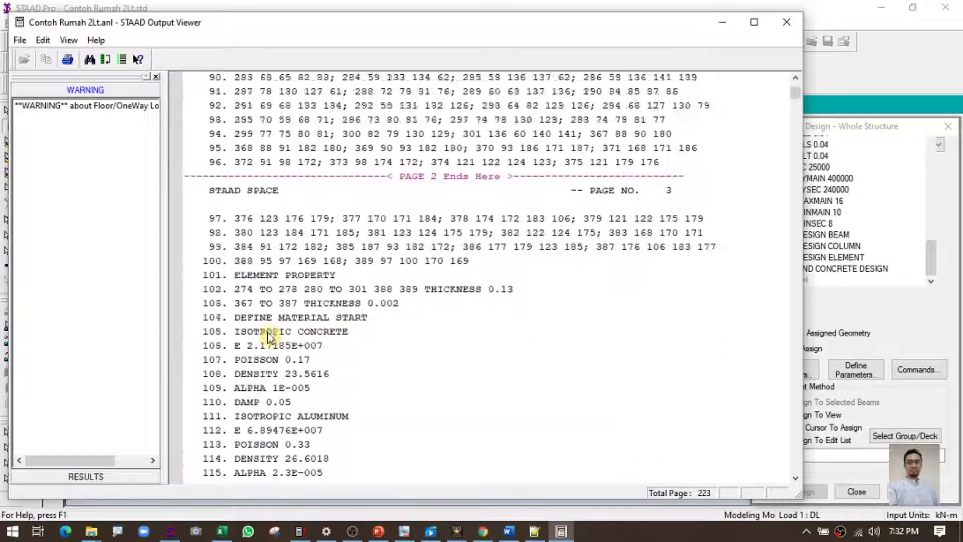
left_click(106, 479)
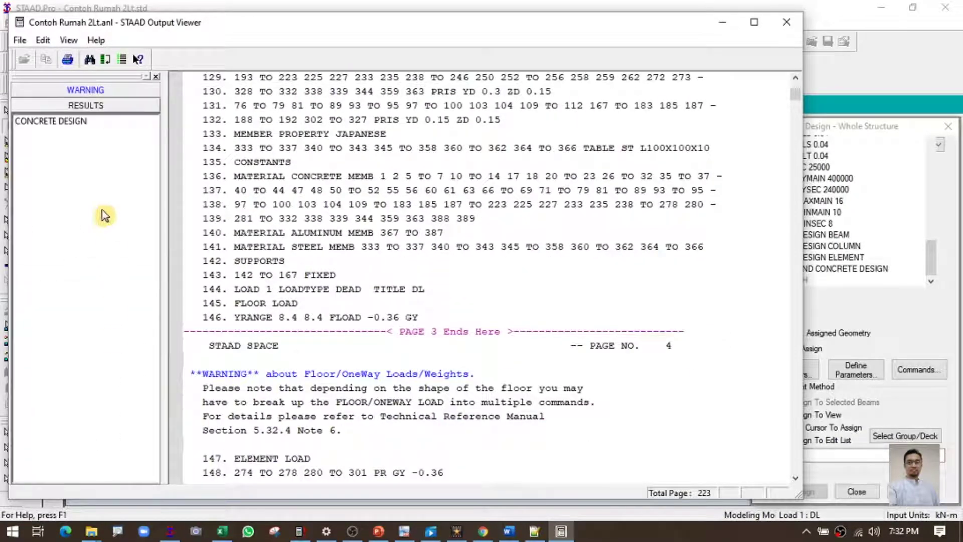
left_click(48, 122)
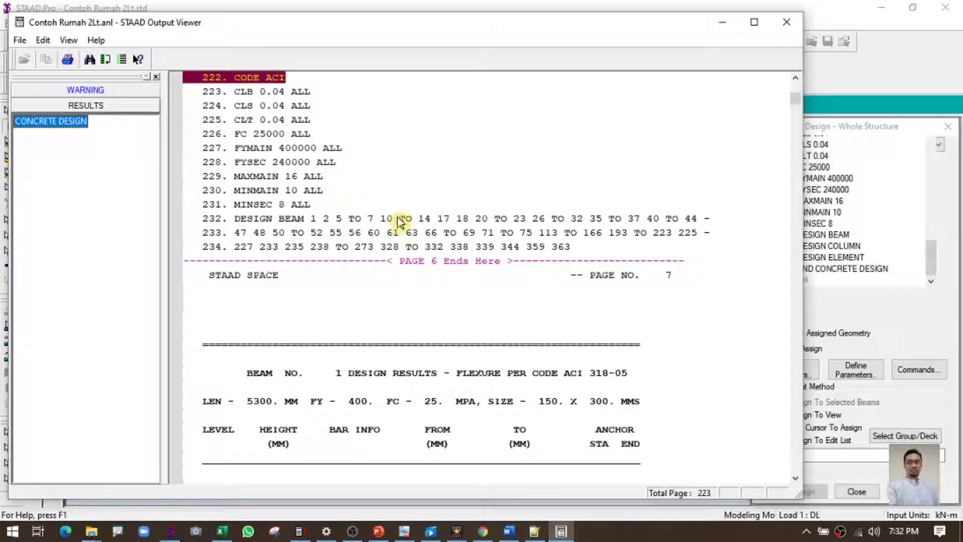
Step: Examine the flexure bars, shear results and reinforcement sketches for beams 1 and 2 in the concrete design output
scroll(441, 284, "down", 5)
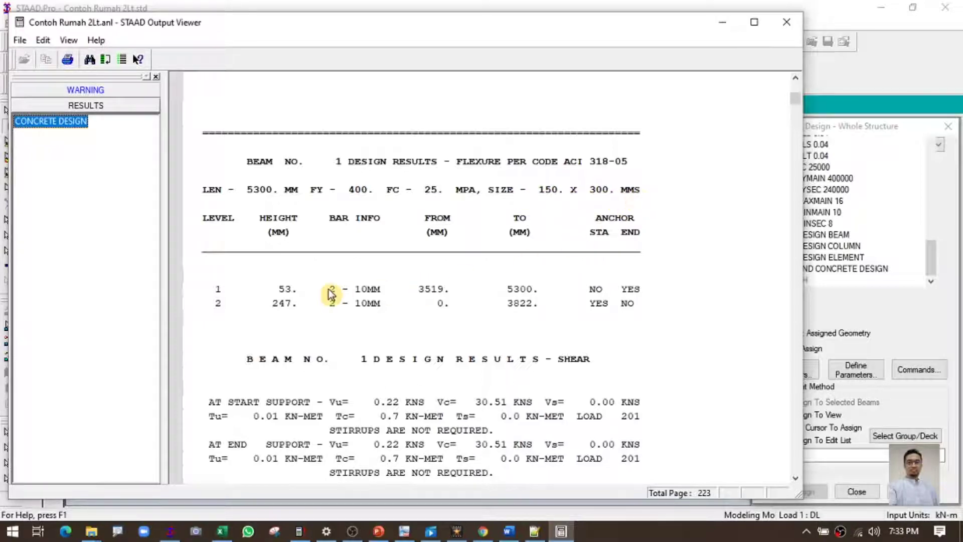
scroll(296, 301, "down", 1)
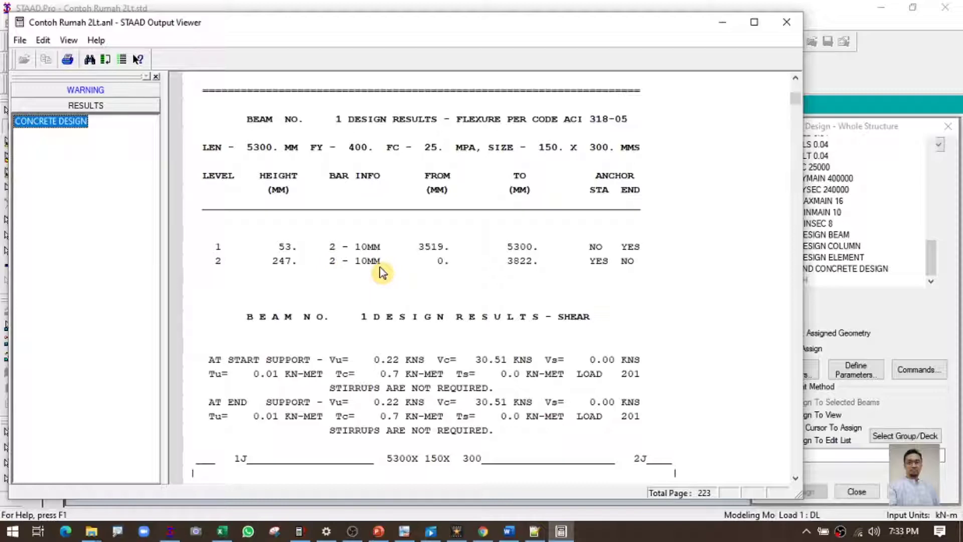
scroll(381, 273, "down", 1)
scroll(476, 321, "down", 1)
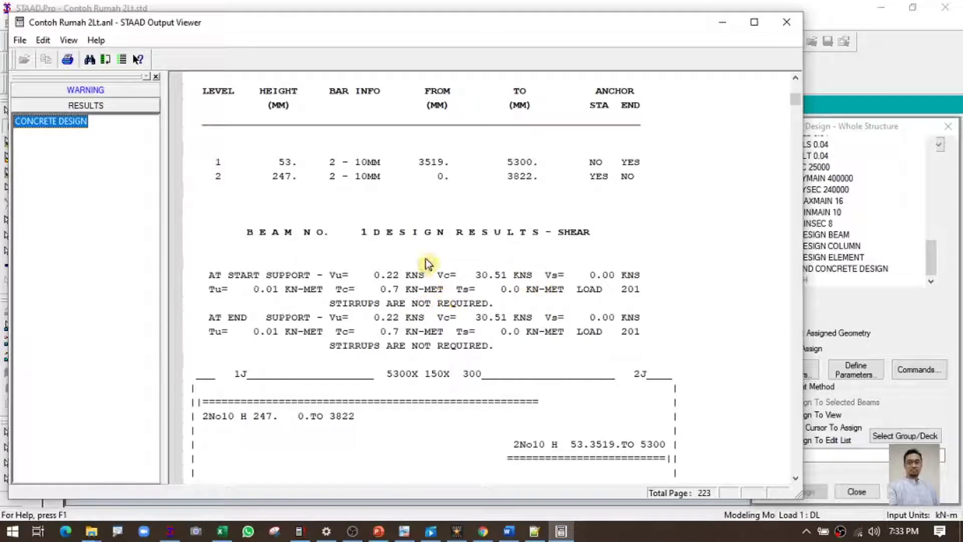
scroll(352, 289, "down", 1)
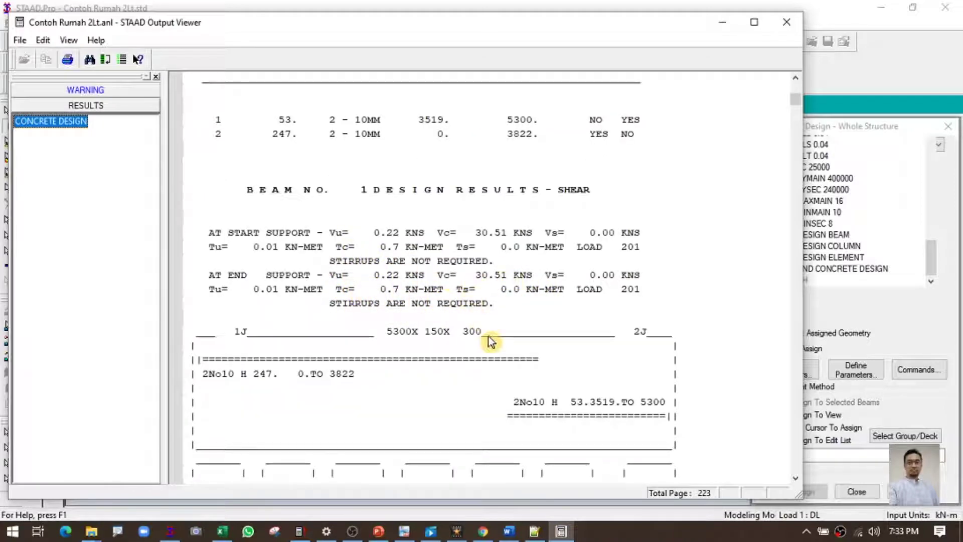
scroll(491, 341, "down", 2)
scroll(491, 341, "down", 4)
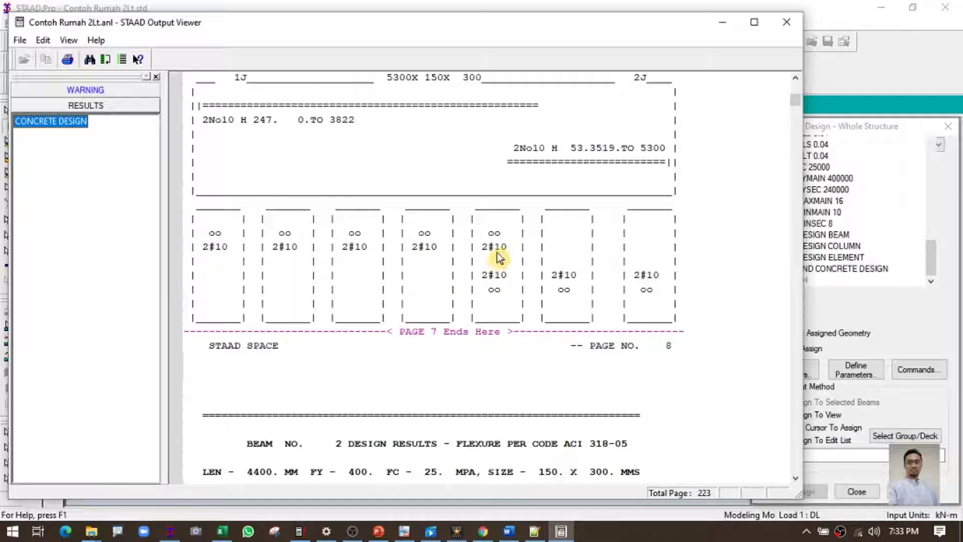
scroll(667, 377, "down", 5)
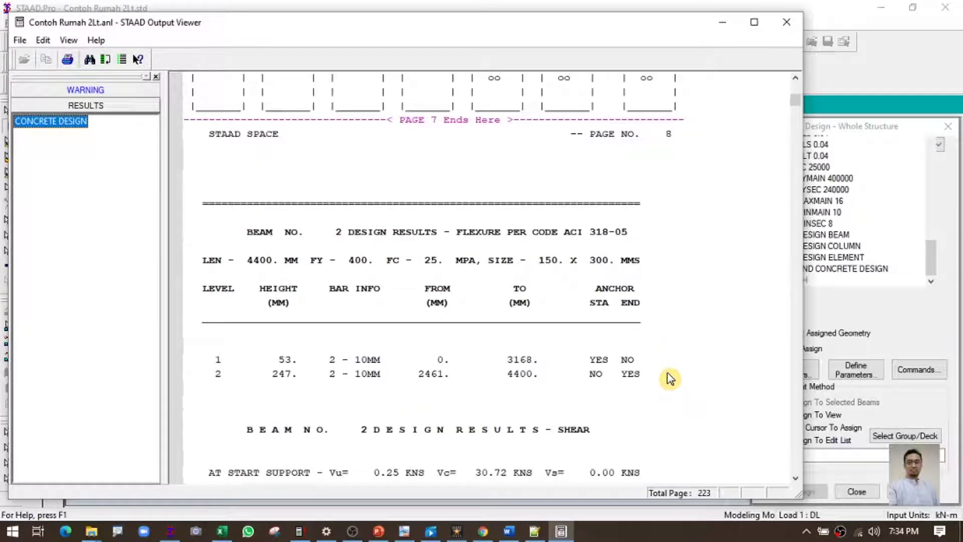
scroll(667, 377, "up", 4)
scroll(667, 377, "down", 4)
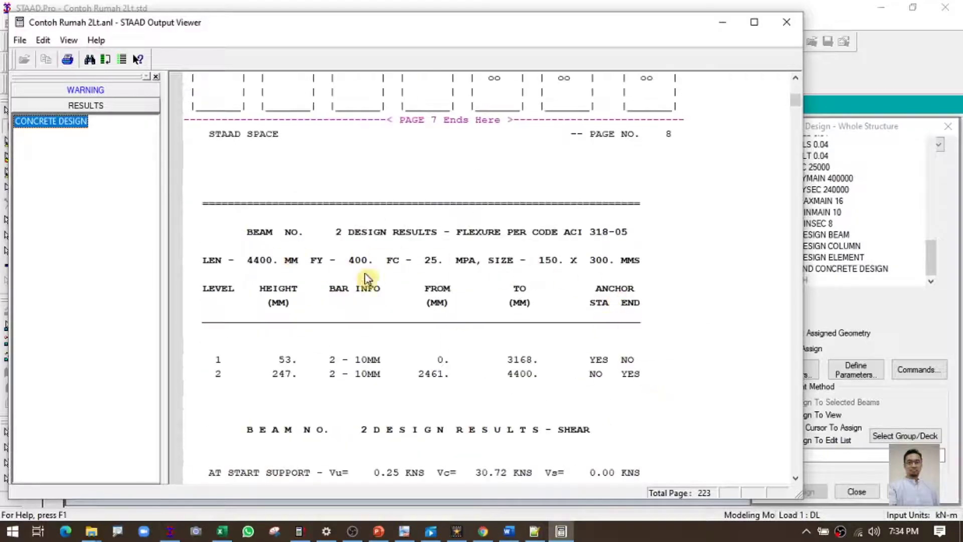
Step: Find the design results of beam 137 and examine its main bars and stirrup requirements
scroll(543, 342, "down", 20)
left_click_drag(795, 106, 803, 227)
scroll(299, 273, "up", 20)
scroll(548, 318, "down", 2)
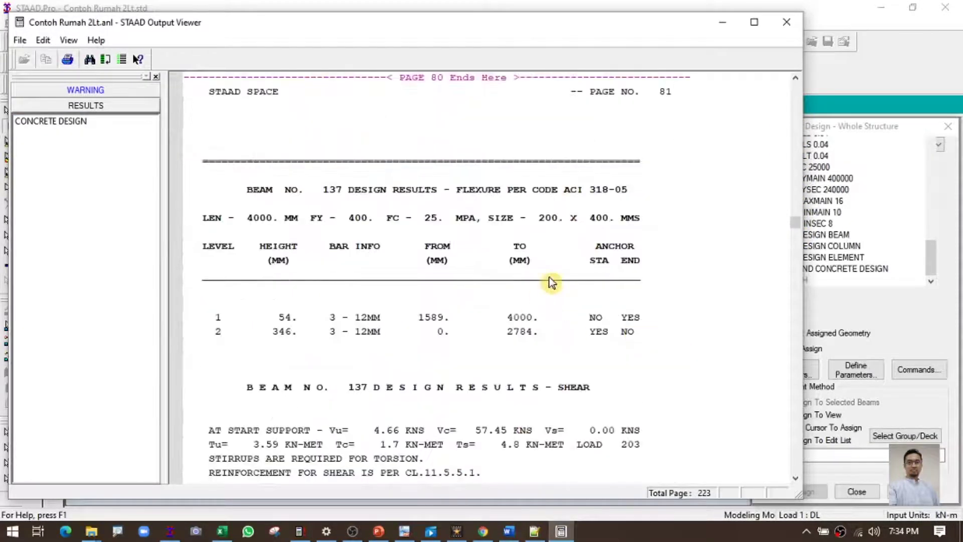
scroll(371, 200, "down", 3)
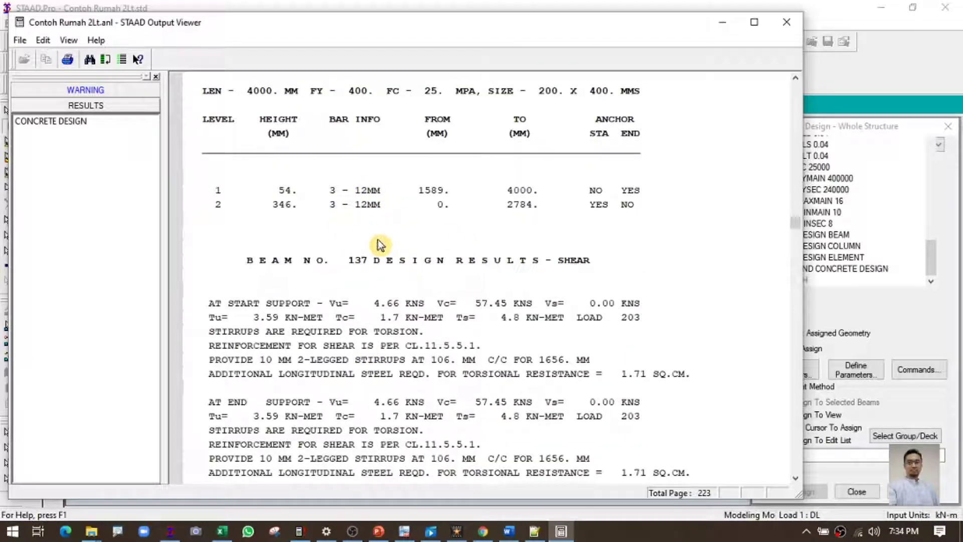
Step: Find the start of the column design results and examine the bar configuration and tie spacing of columns 76 and 77
scroll(555, 314, "down", 20)
left_click_drag(798, 241, 806, 420)
scroll(534, 310, "up", 20)
scroll(539, 314, "up", 20)
scroll(537, 312, "up", 12)
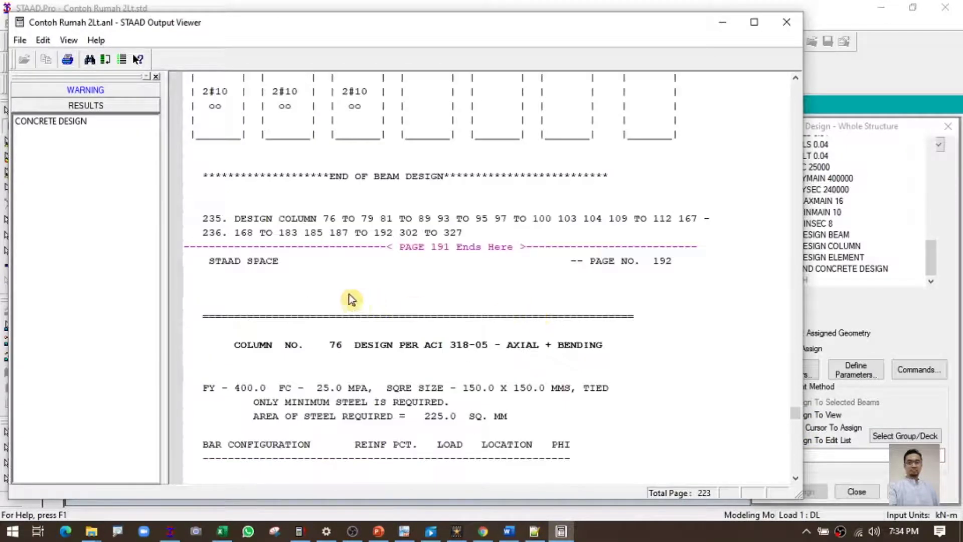
scroll(360, 300, "down", 3)
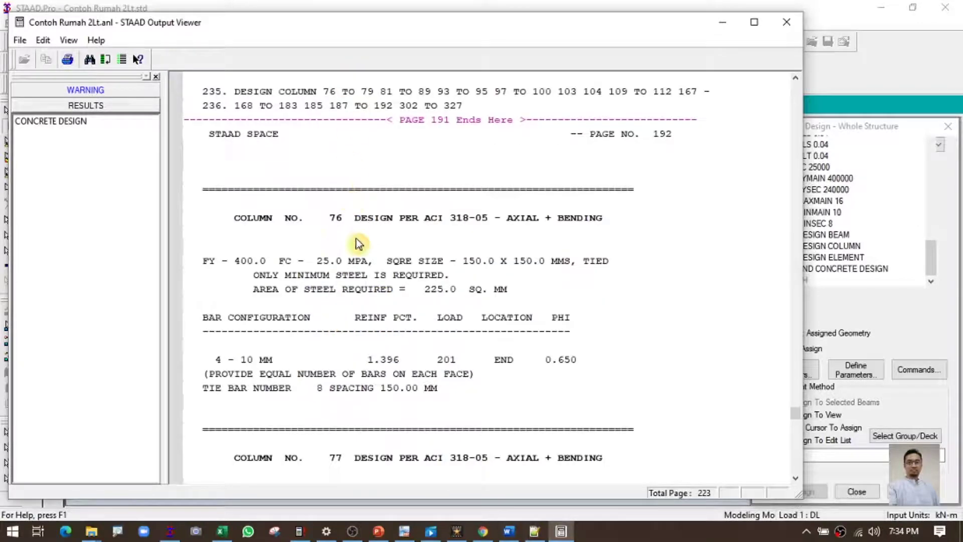
scroll(369, 296, "down", 3)
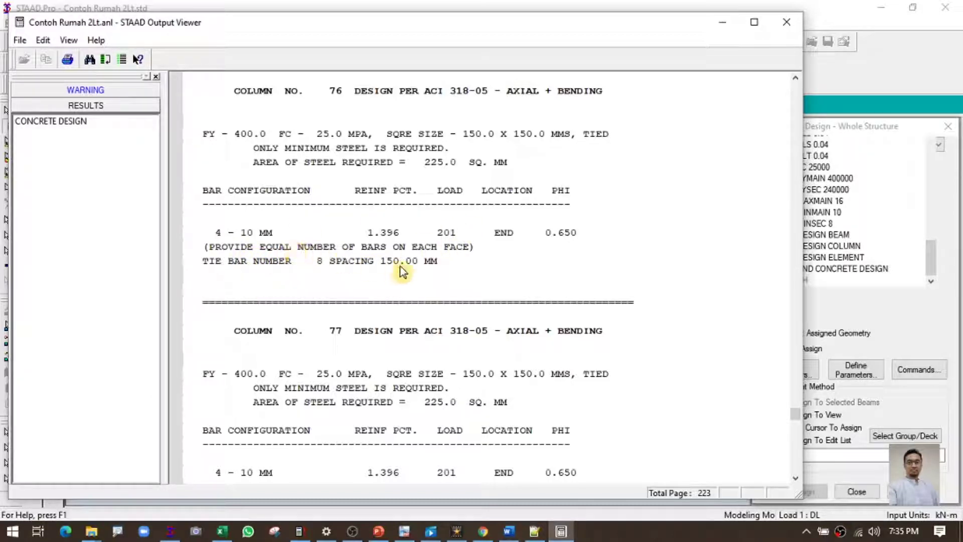
scroll(408, 283, "down", 1)
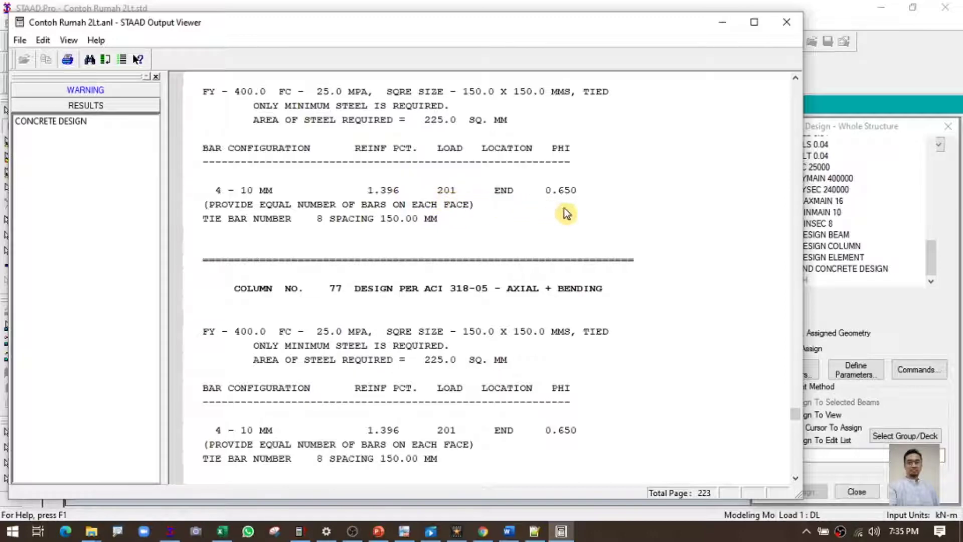
scroll(574, 246, "down", 3)
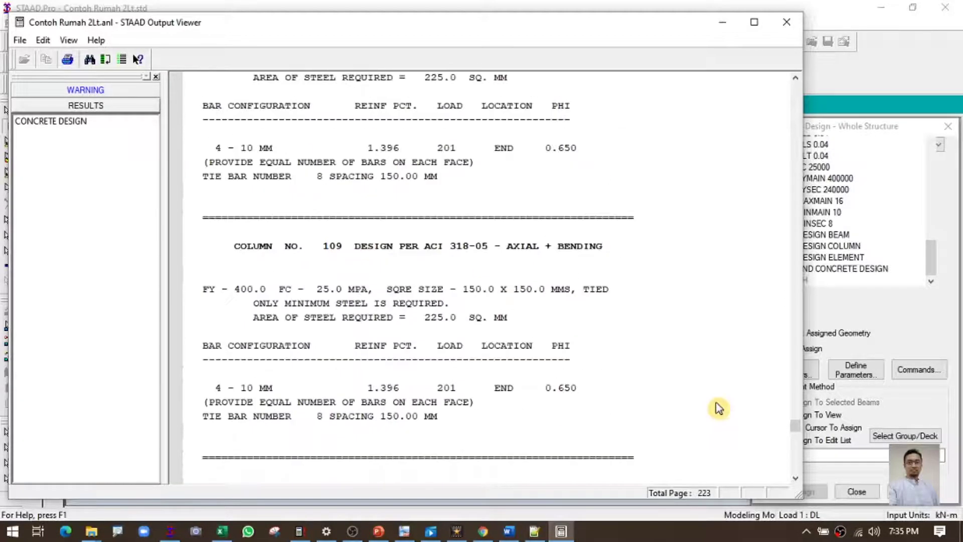
Step: Find the element design summary and examine the longitudinal and transverse slab reinforcement, starting with element 274
scroll(720, 409, "down", 7)
left_click_drag(798, 426, 796, 458)
scroll(537, 318, "up", 5)
scroll(333, 247, "up", 7)
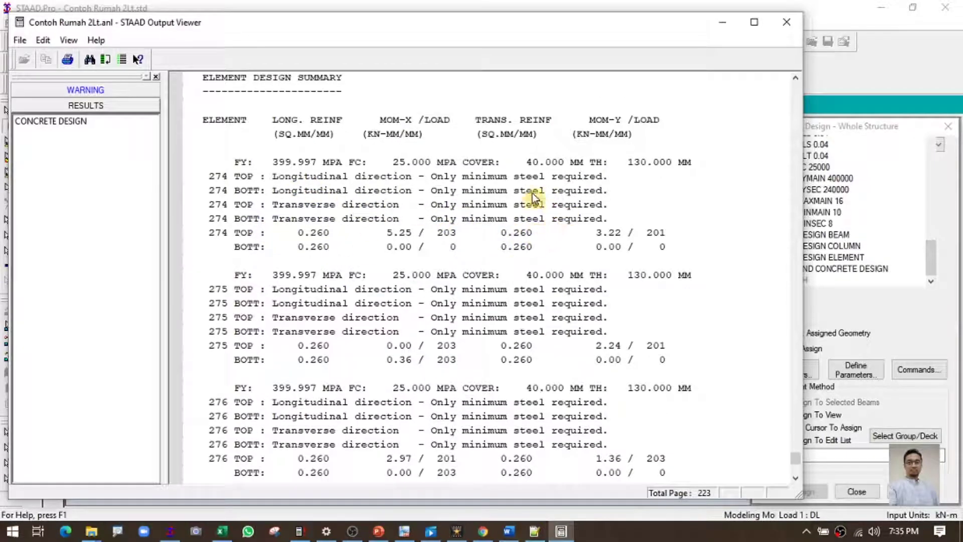
scroll(432, 214, "down", 1)
scroll(382, 159, "up", 1)
scroll(381, 160, "up", 1)
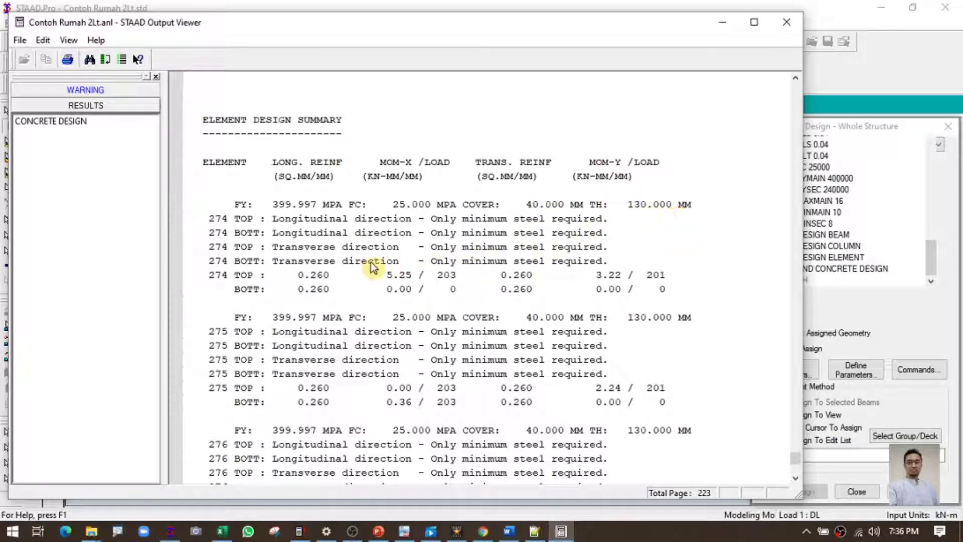
scroll(313, 289, "down", 1)
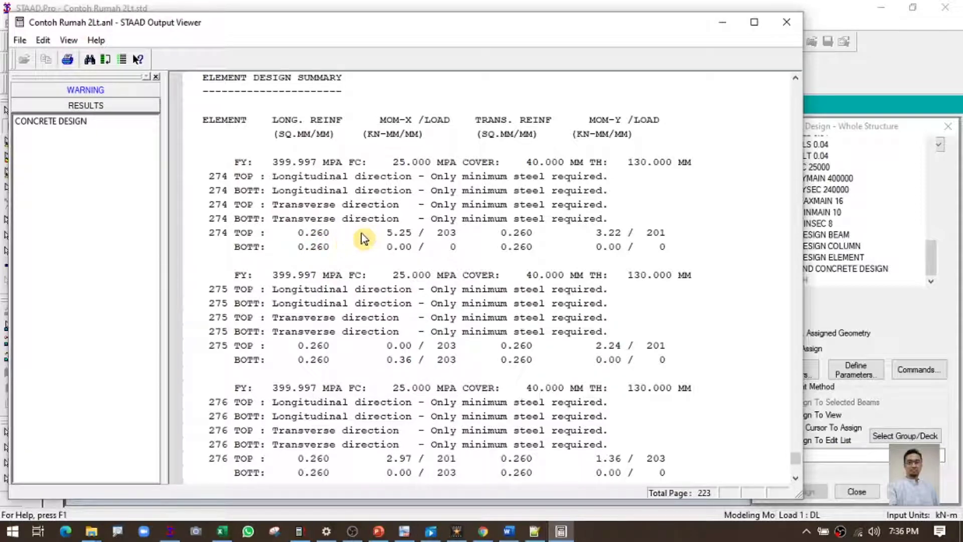
scroll(533, 340, "down", 20)
scroll(690, 379, "down", 1)
scroll(691, 379, "up", 12)
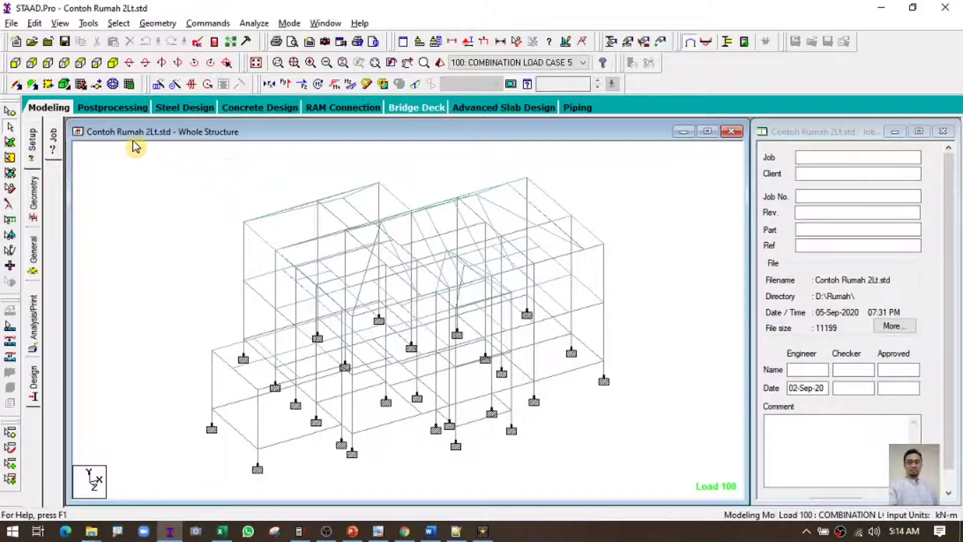
Step: Switch to postprocessing and show the summary of the node displacements
left_click(119, 109)
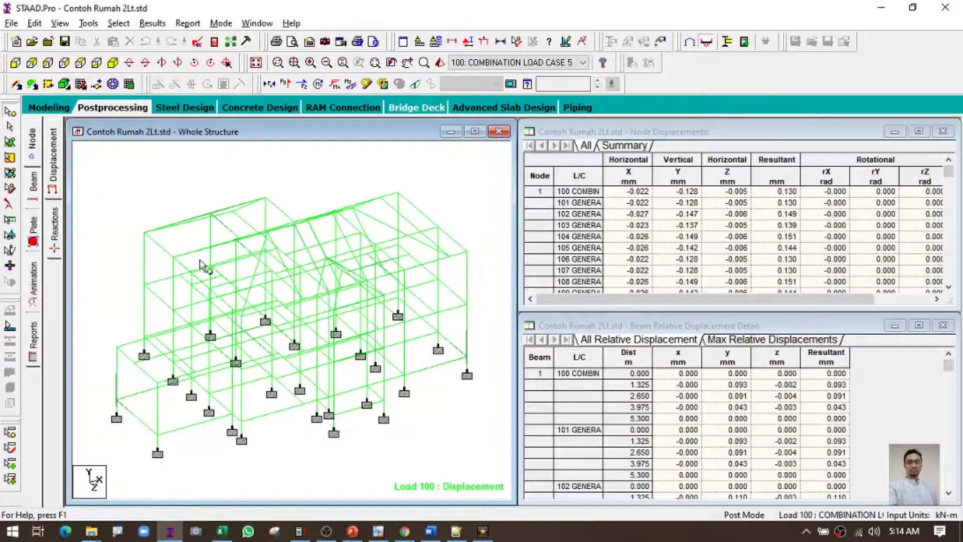
left_click(54, 156)
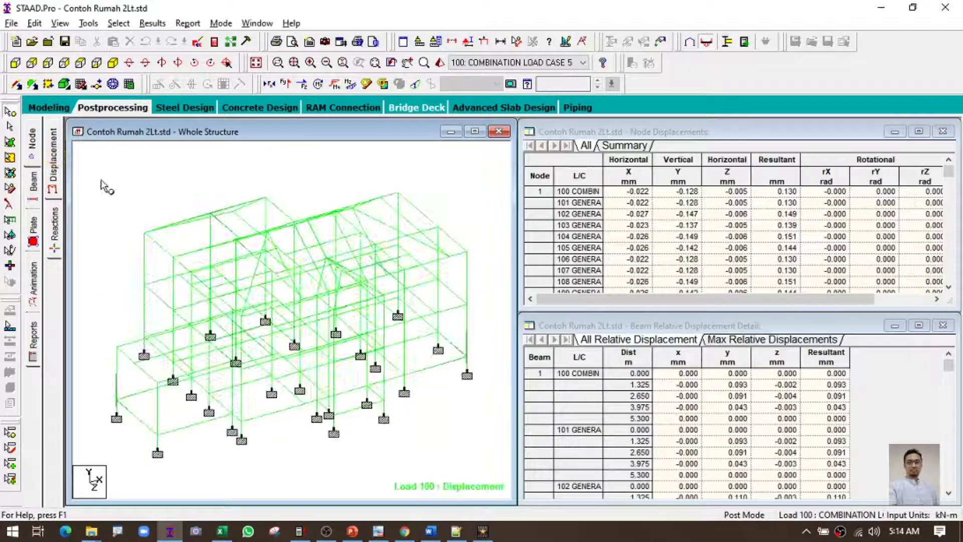
left_click(624, 146)
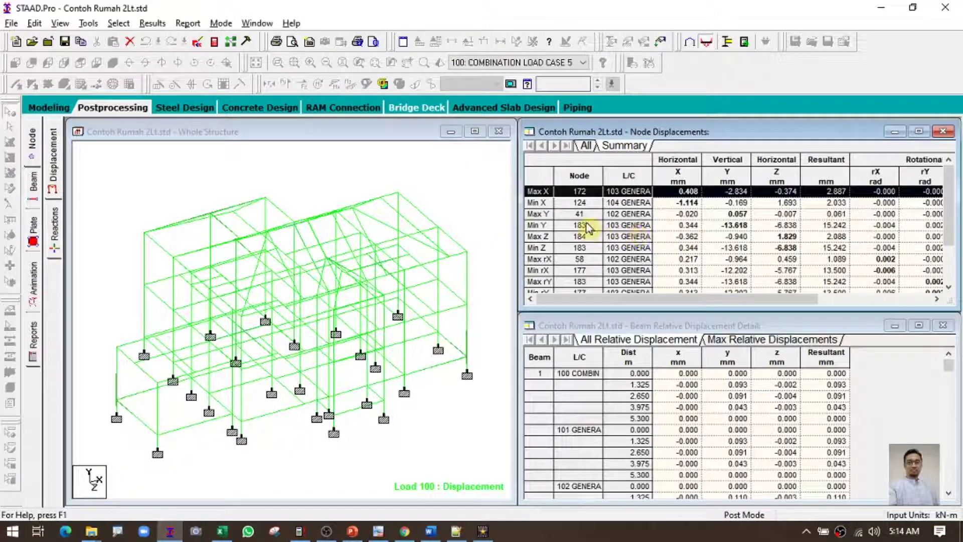
Step: Locate the nodes with the Min Y, Min X, Max Z and Min Z displacements in the model
left_click(532, 225)
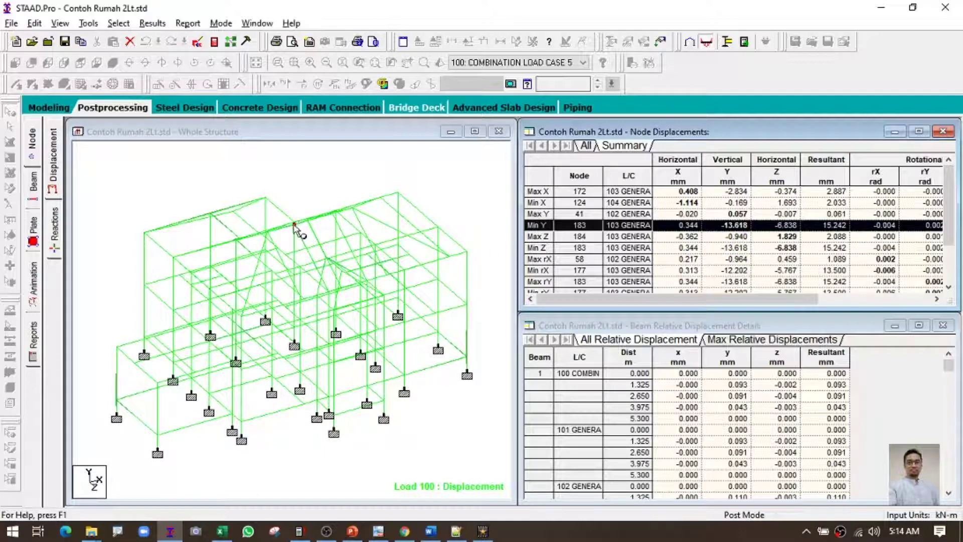
left_click(537, 203)
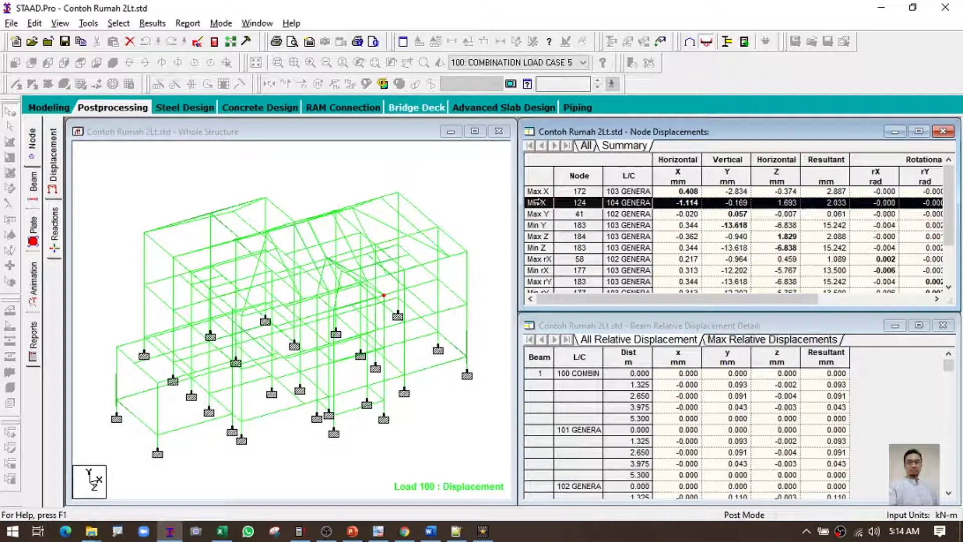
left_click(539, 236)
left_click(543, 247)
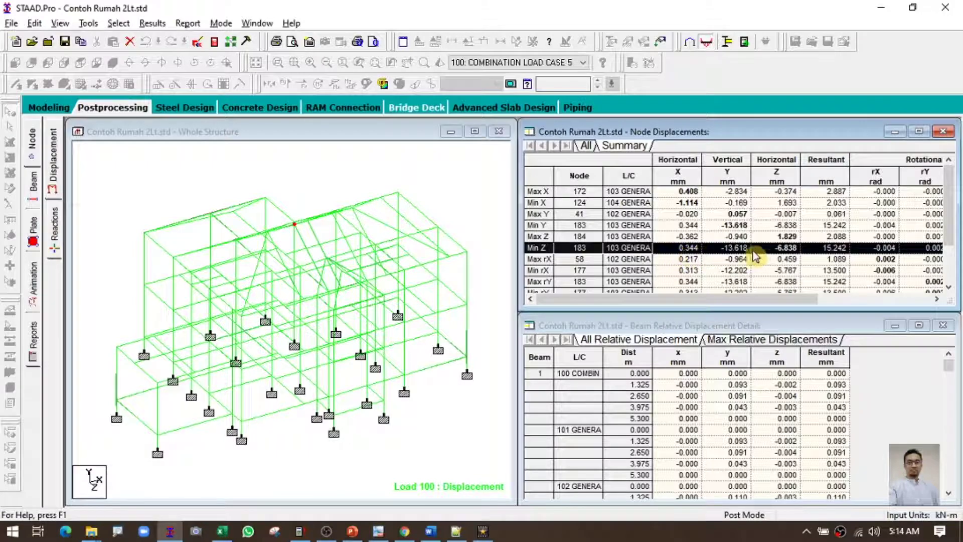
Step: Show the support reactions summary and examine the Max Fy, Max Fx, Min Fz and Max Fz rows
left_click(54, 226)
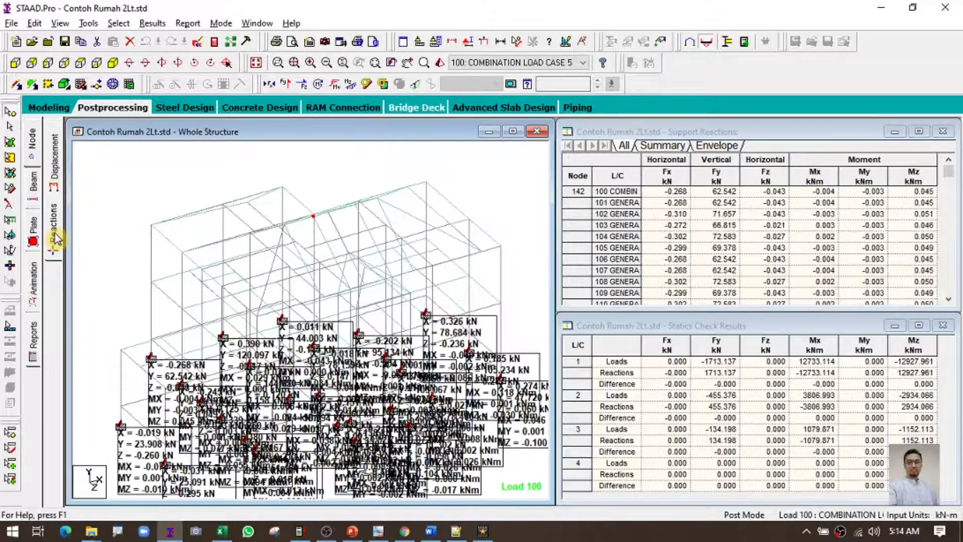
left_click(707, 146)
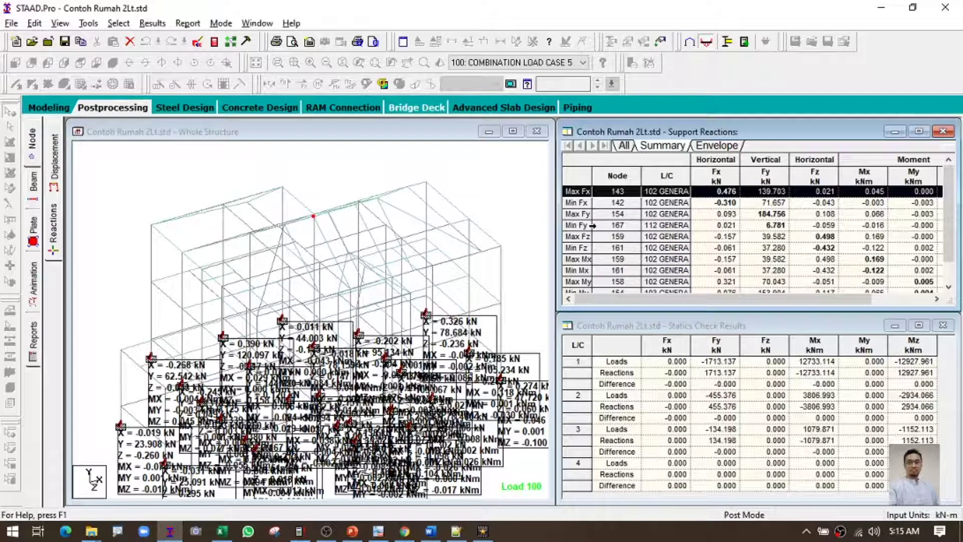
left_click(581, 215)
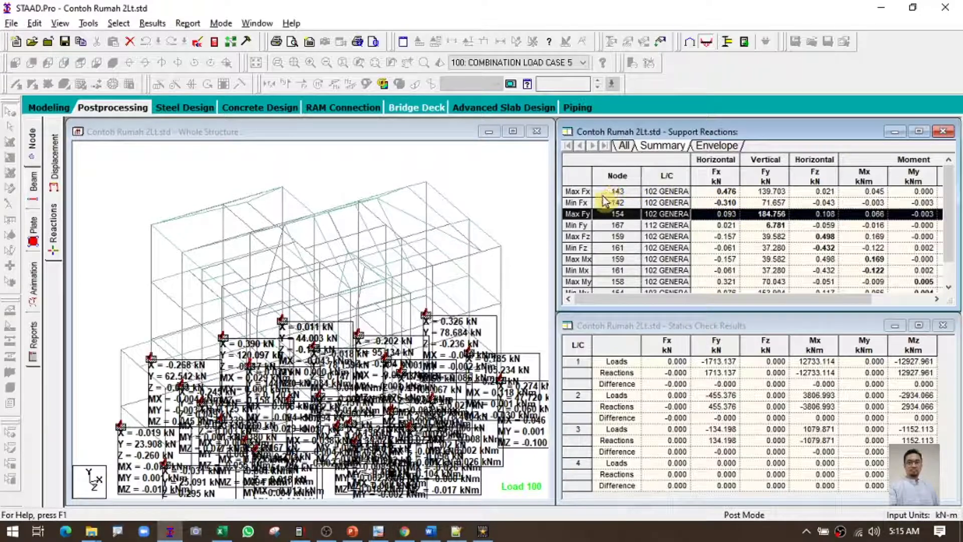
left_click(583, 191)
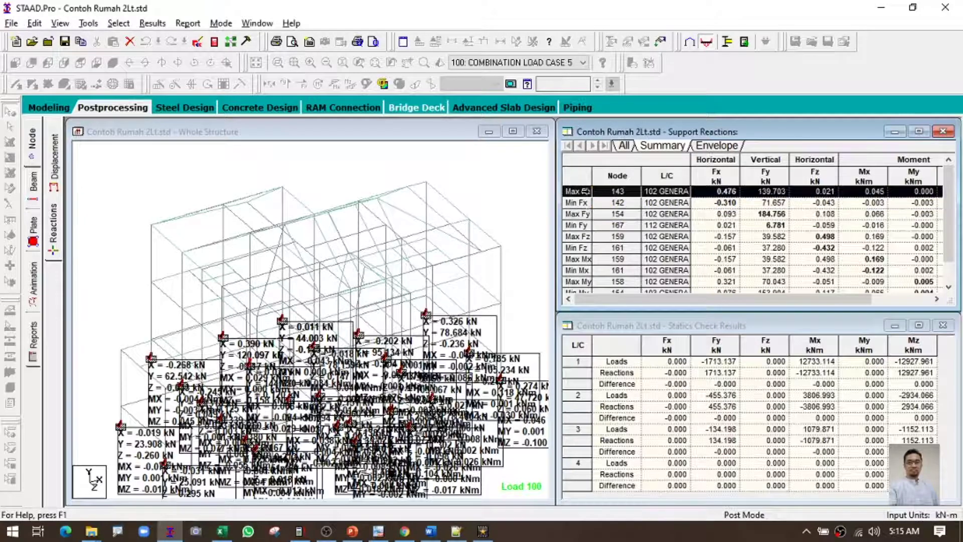
left_click(577, 247)
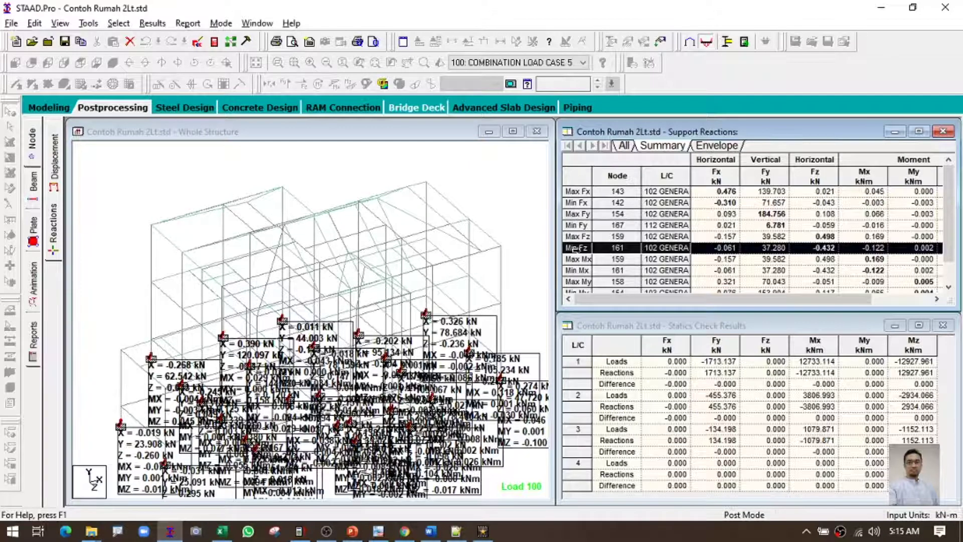
left_click(577, 237)
Step: Show the beam force results and view the Bending Z, Bending Y and Axial Force diagrams in turn for load 100
left_click(33, 182)
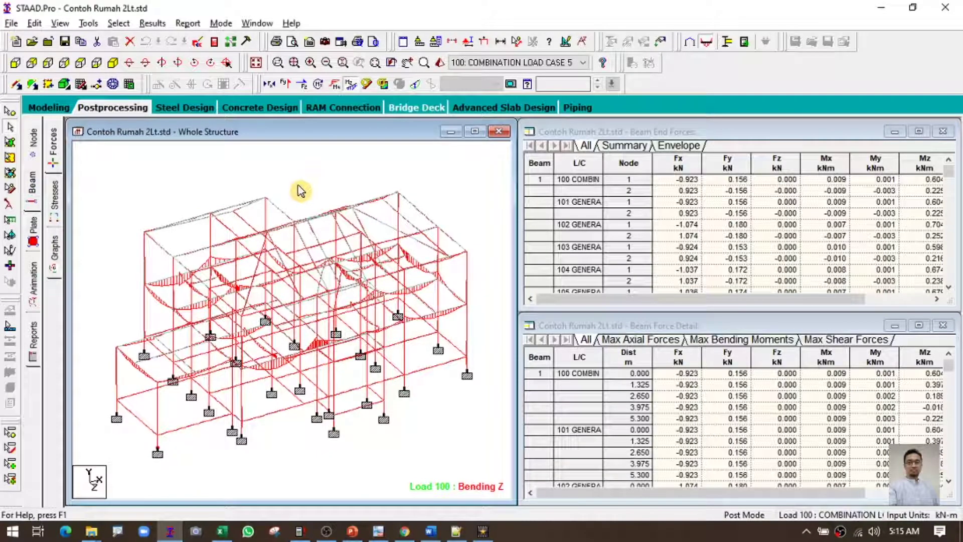
scroll(305, 217, "up", 2)
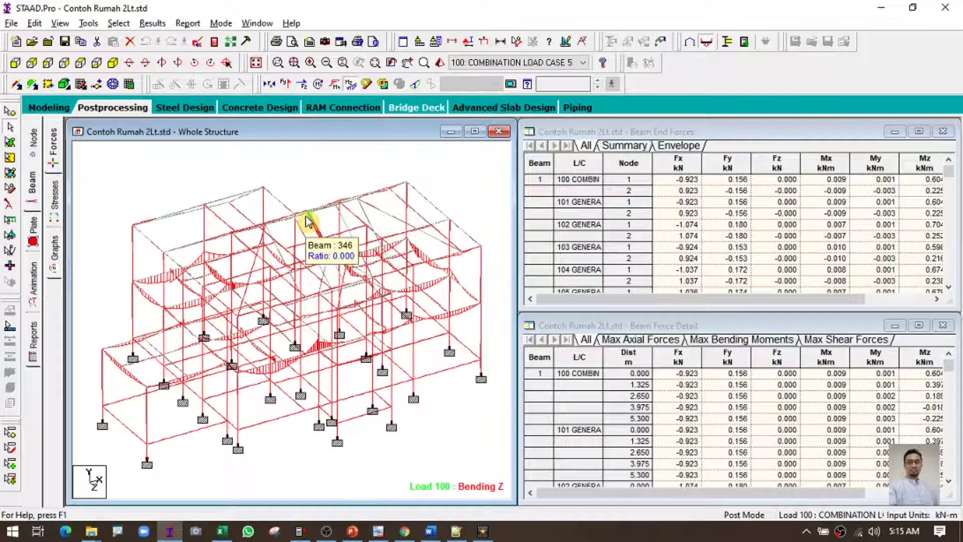
left_click(33, 197)
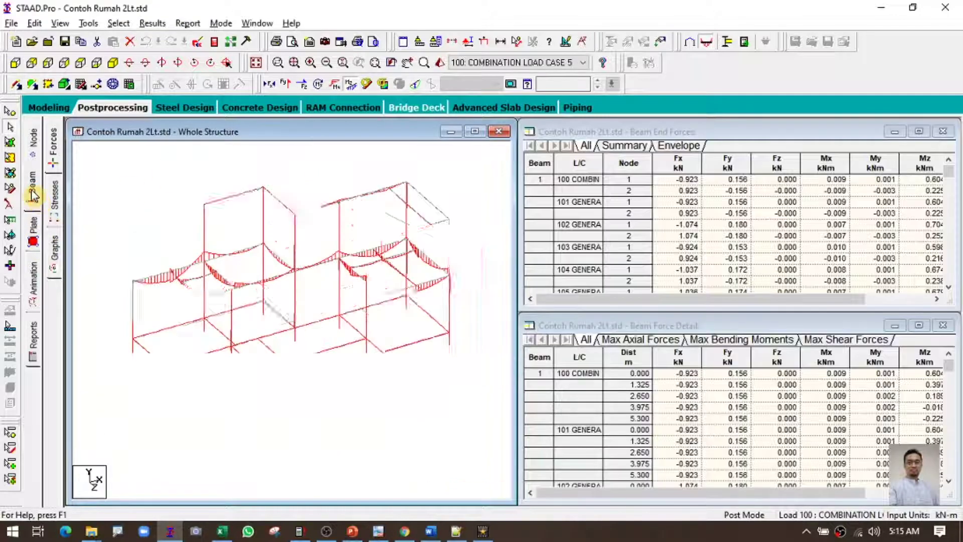
left_click(351, 90)
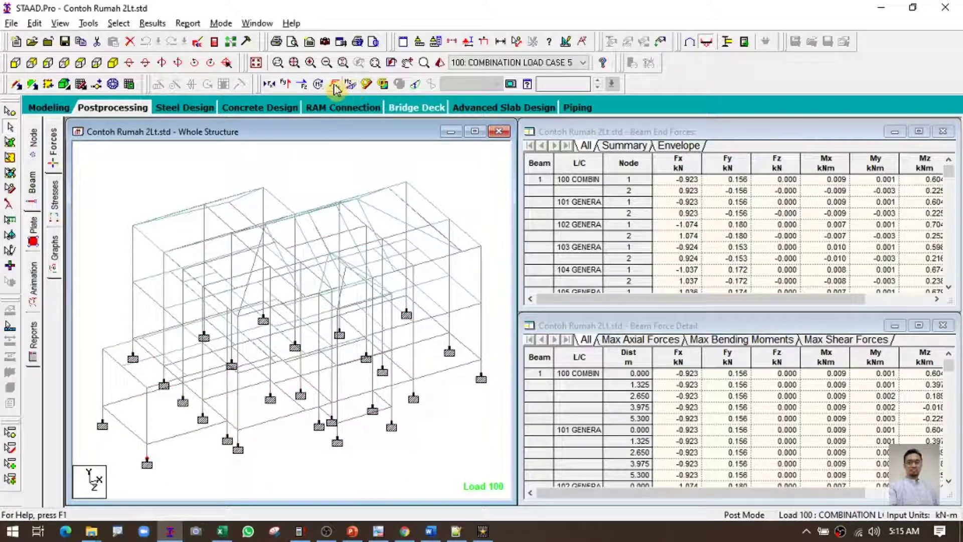
left_click(335, 87)
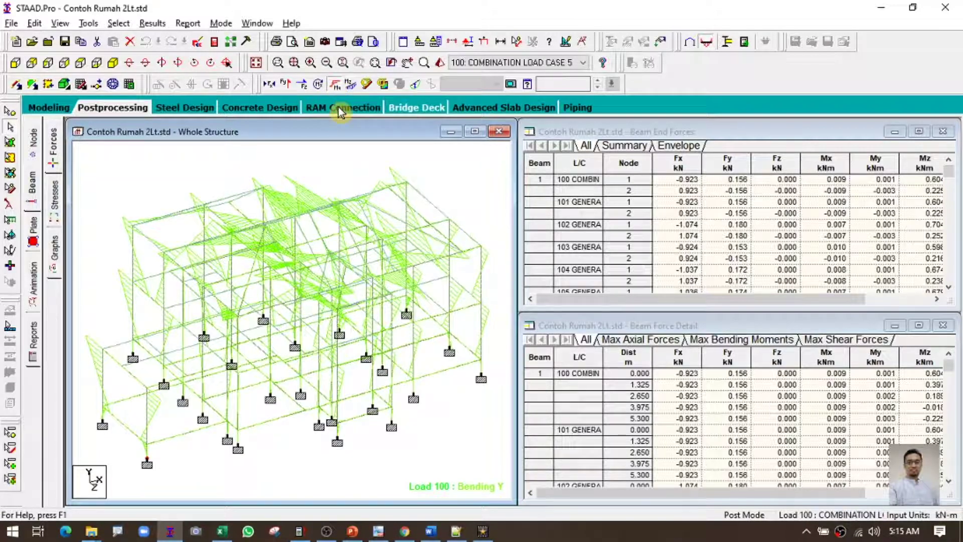
left_click(335, 86)
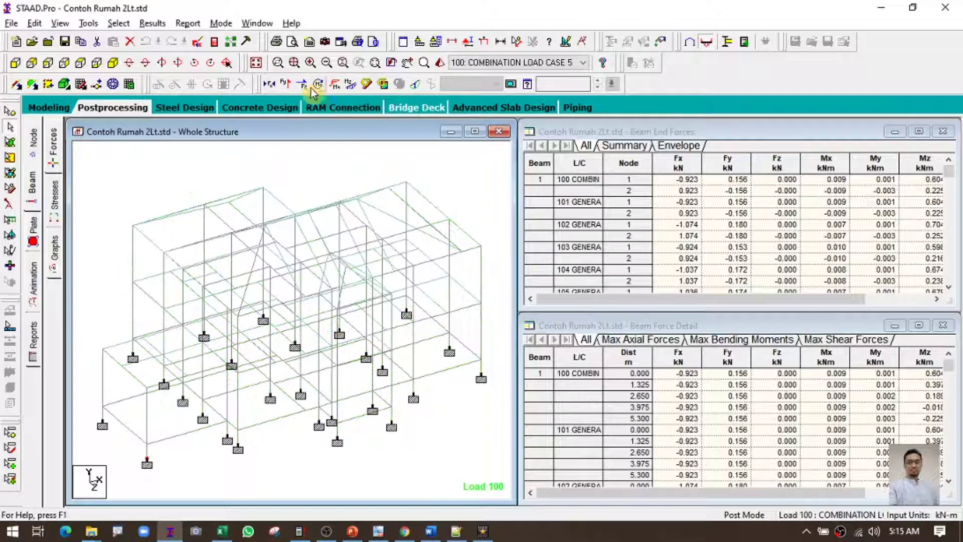
left_click(270, 85)
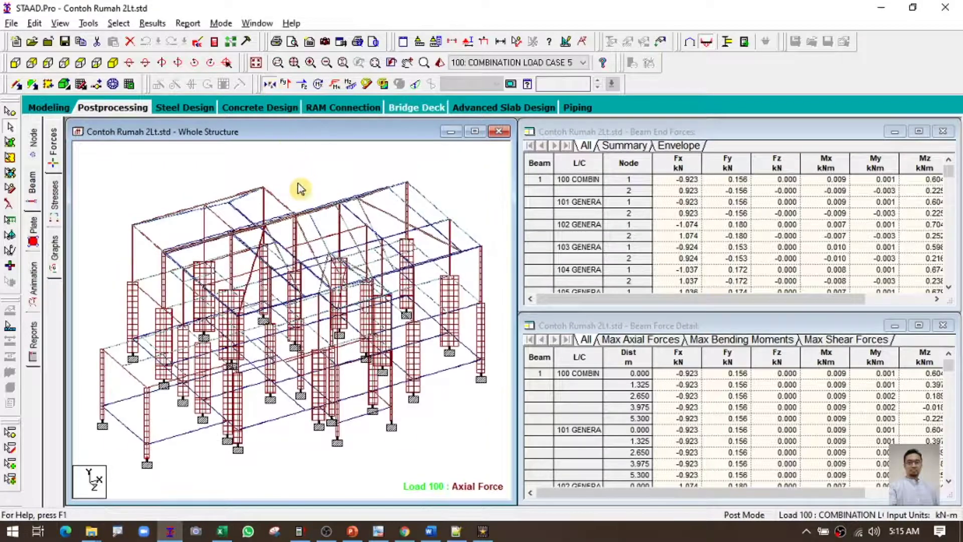